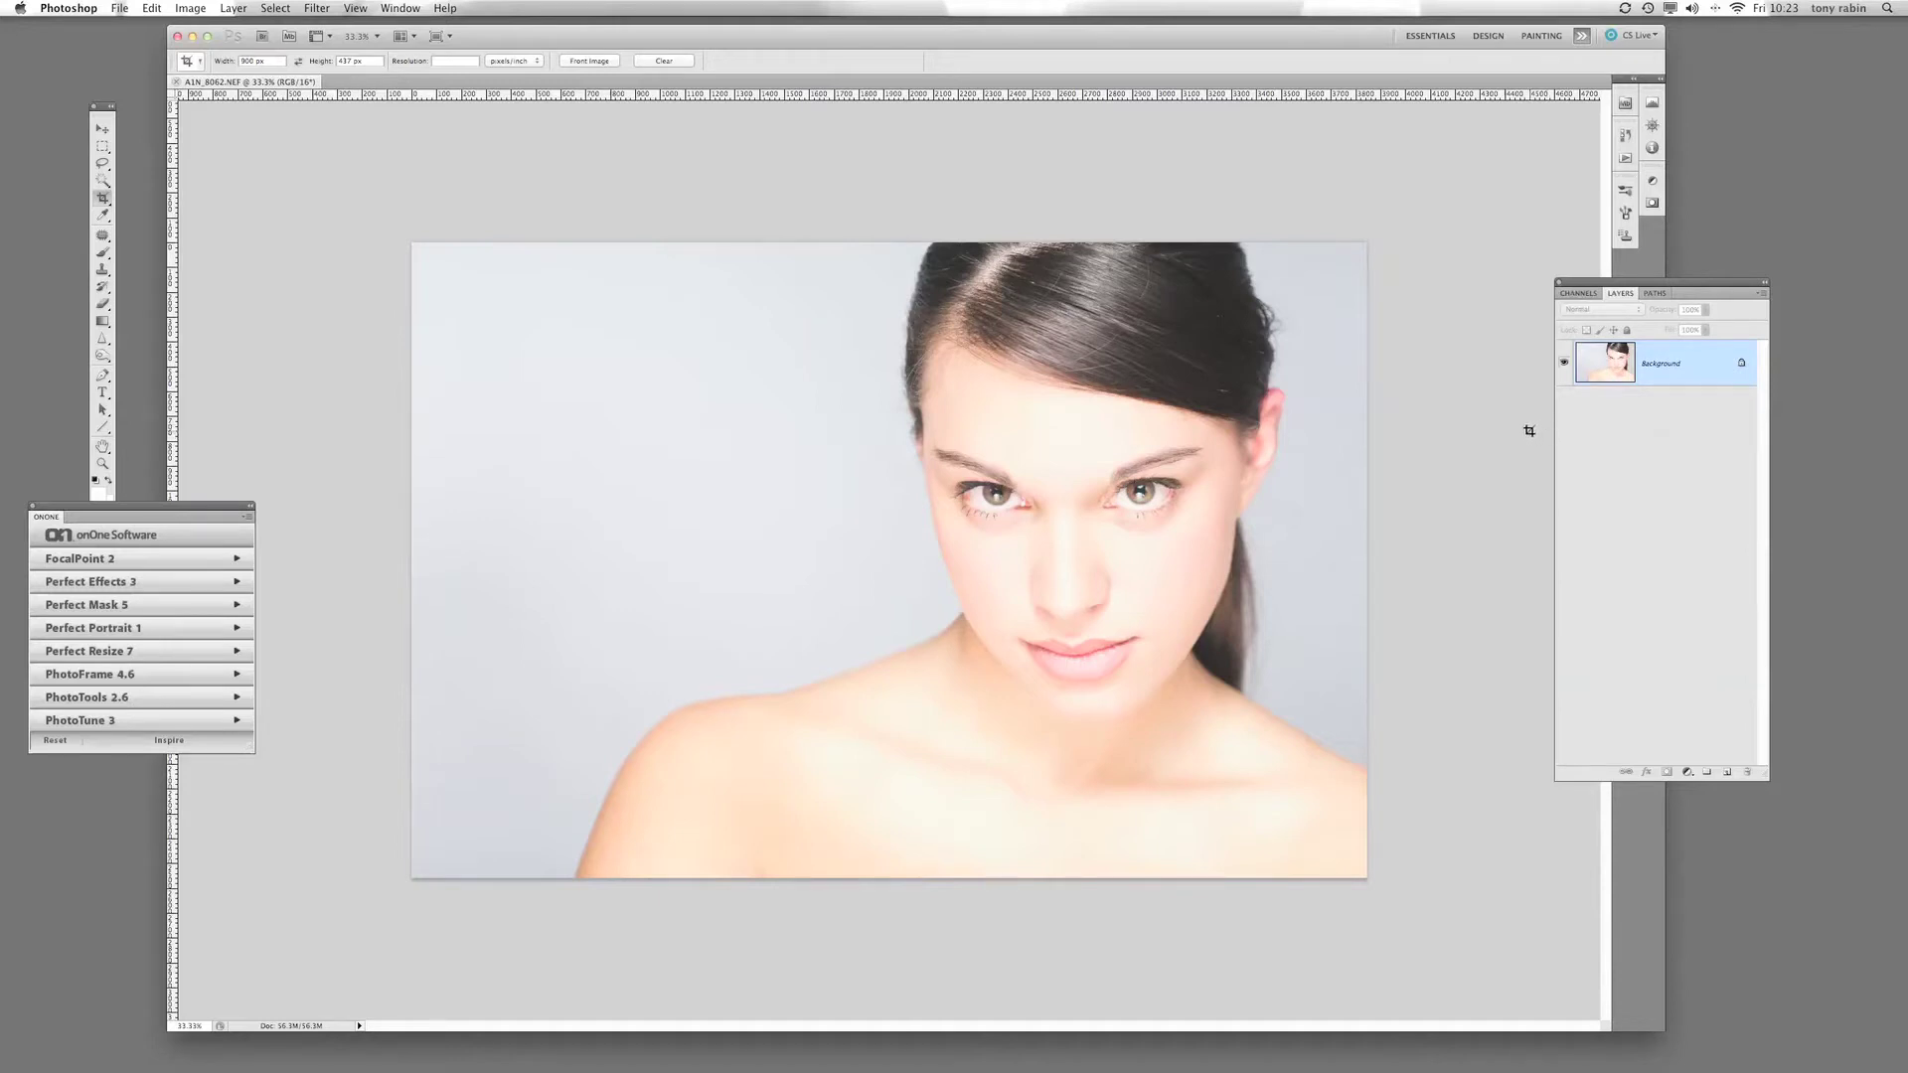
Duplicate the Background layer so the retouching is done on a separate copy.
key(super+j)
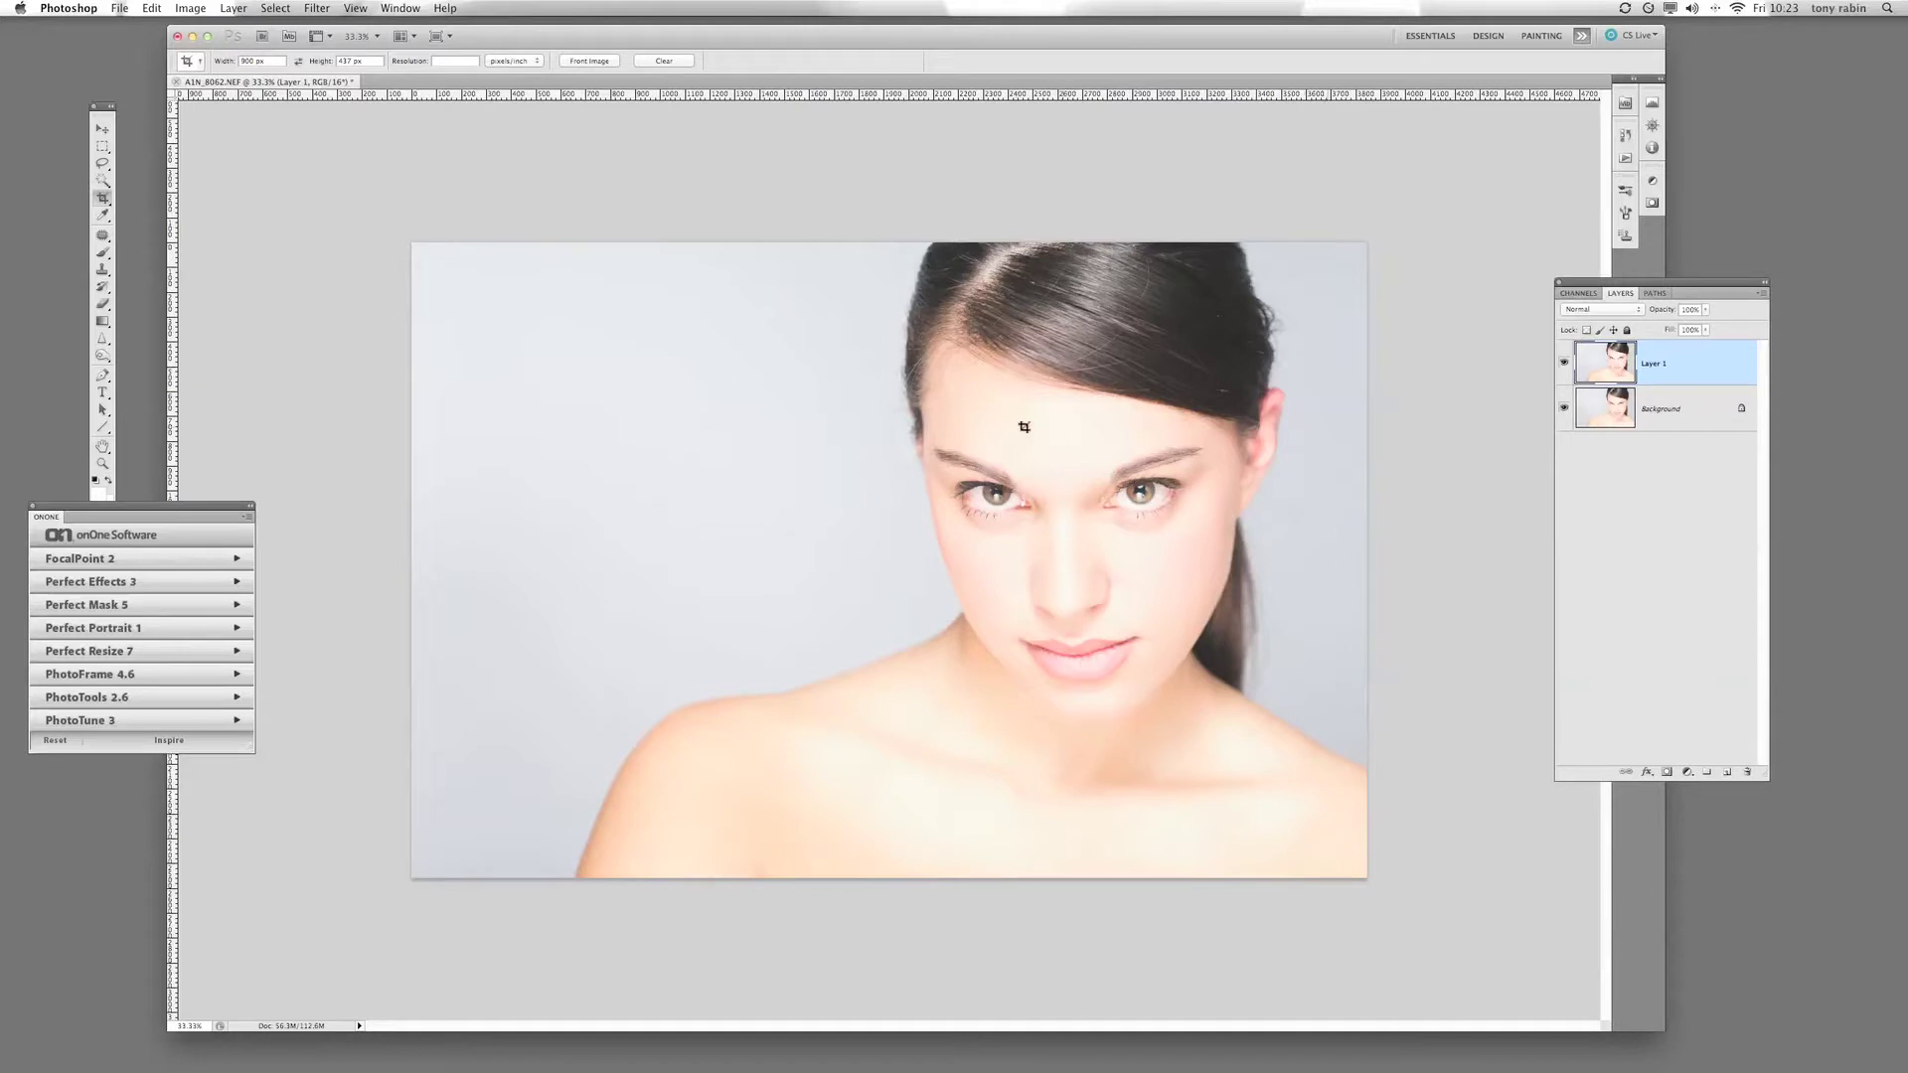
click(234, 8)
mouse_move(247, 26)
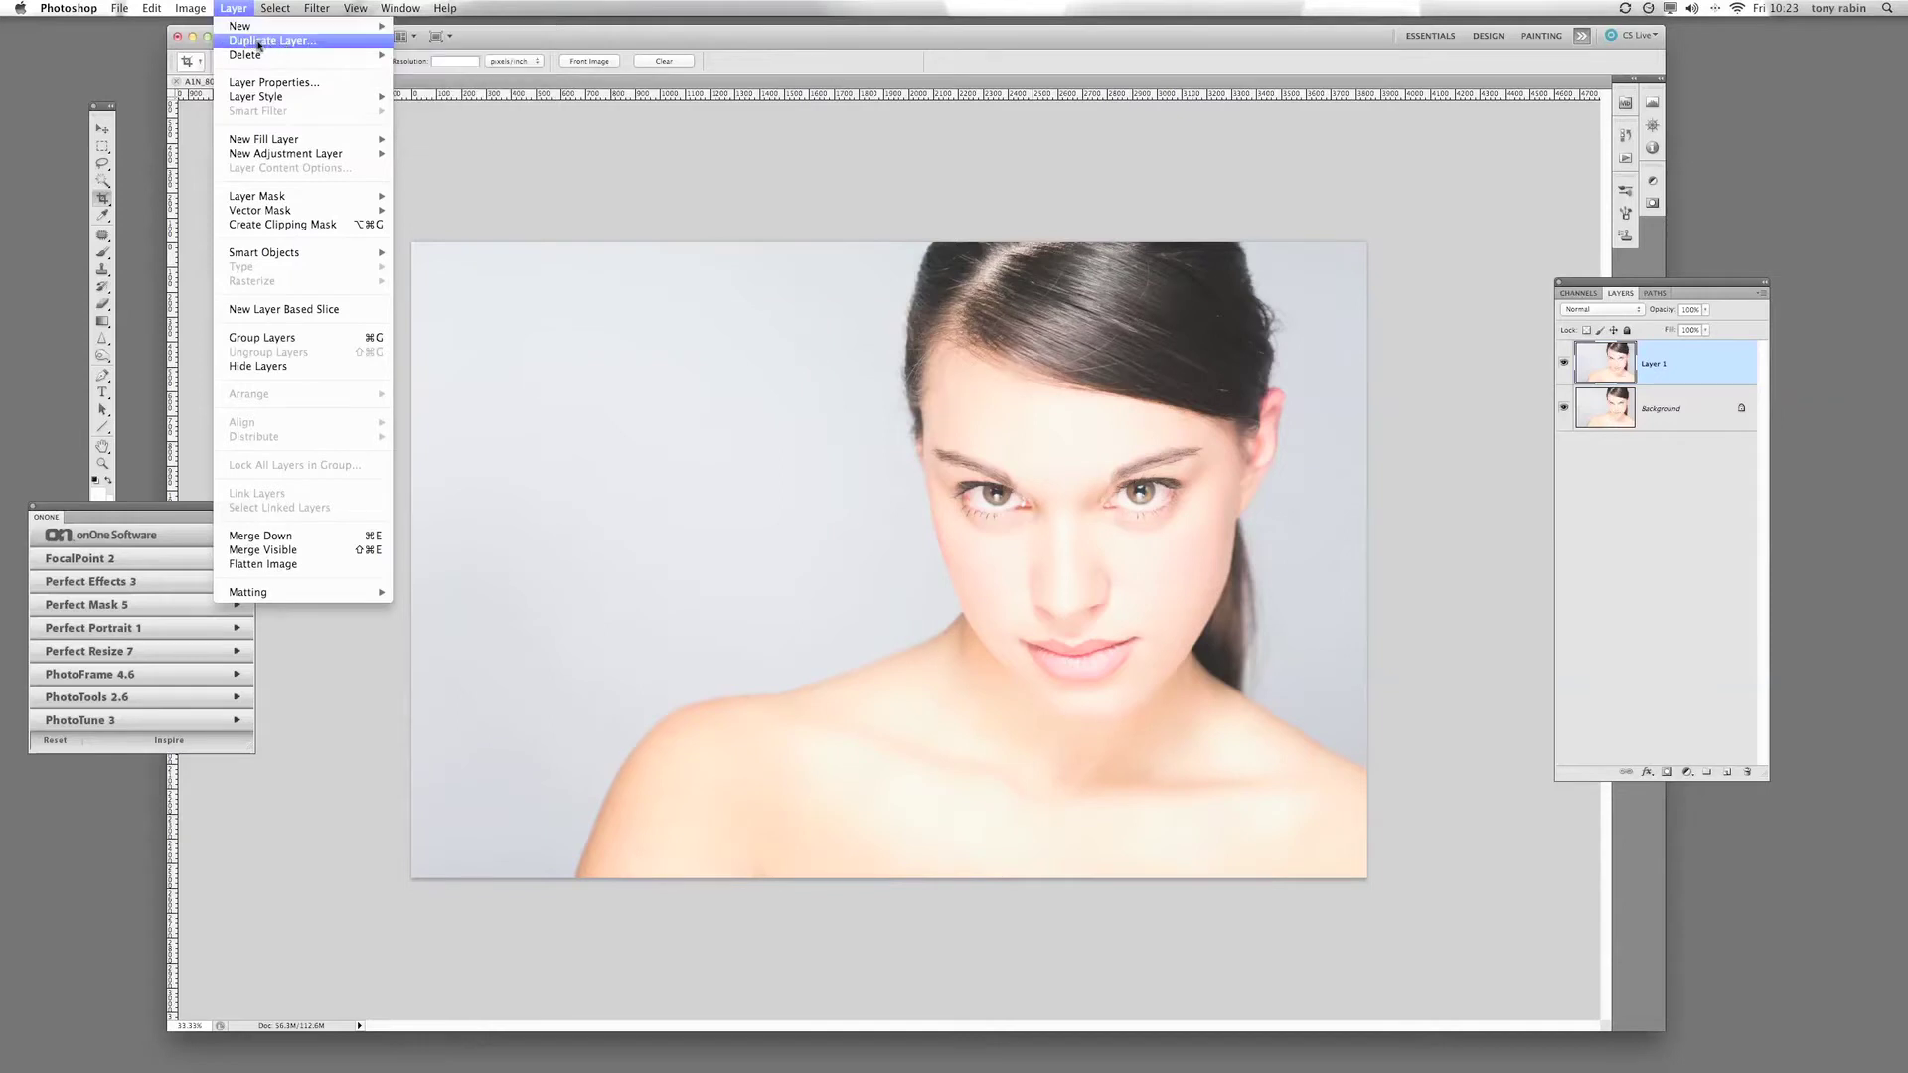
click(1428, 283)
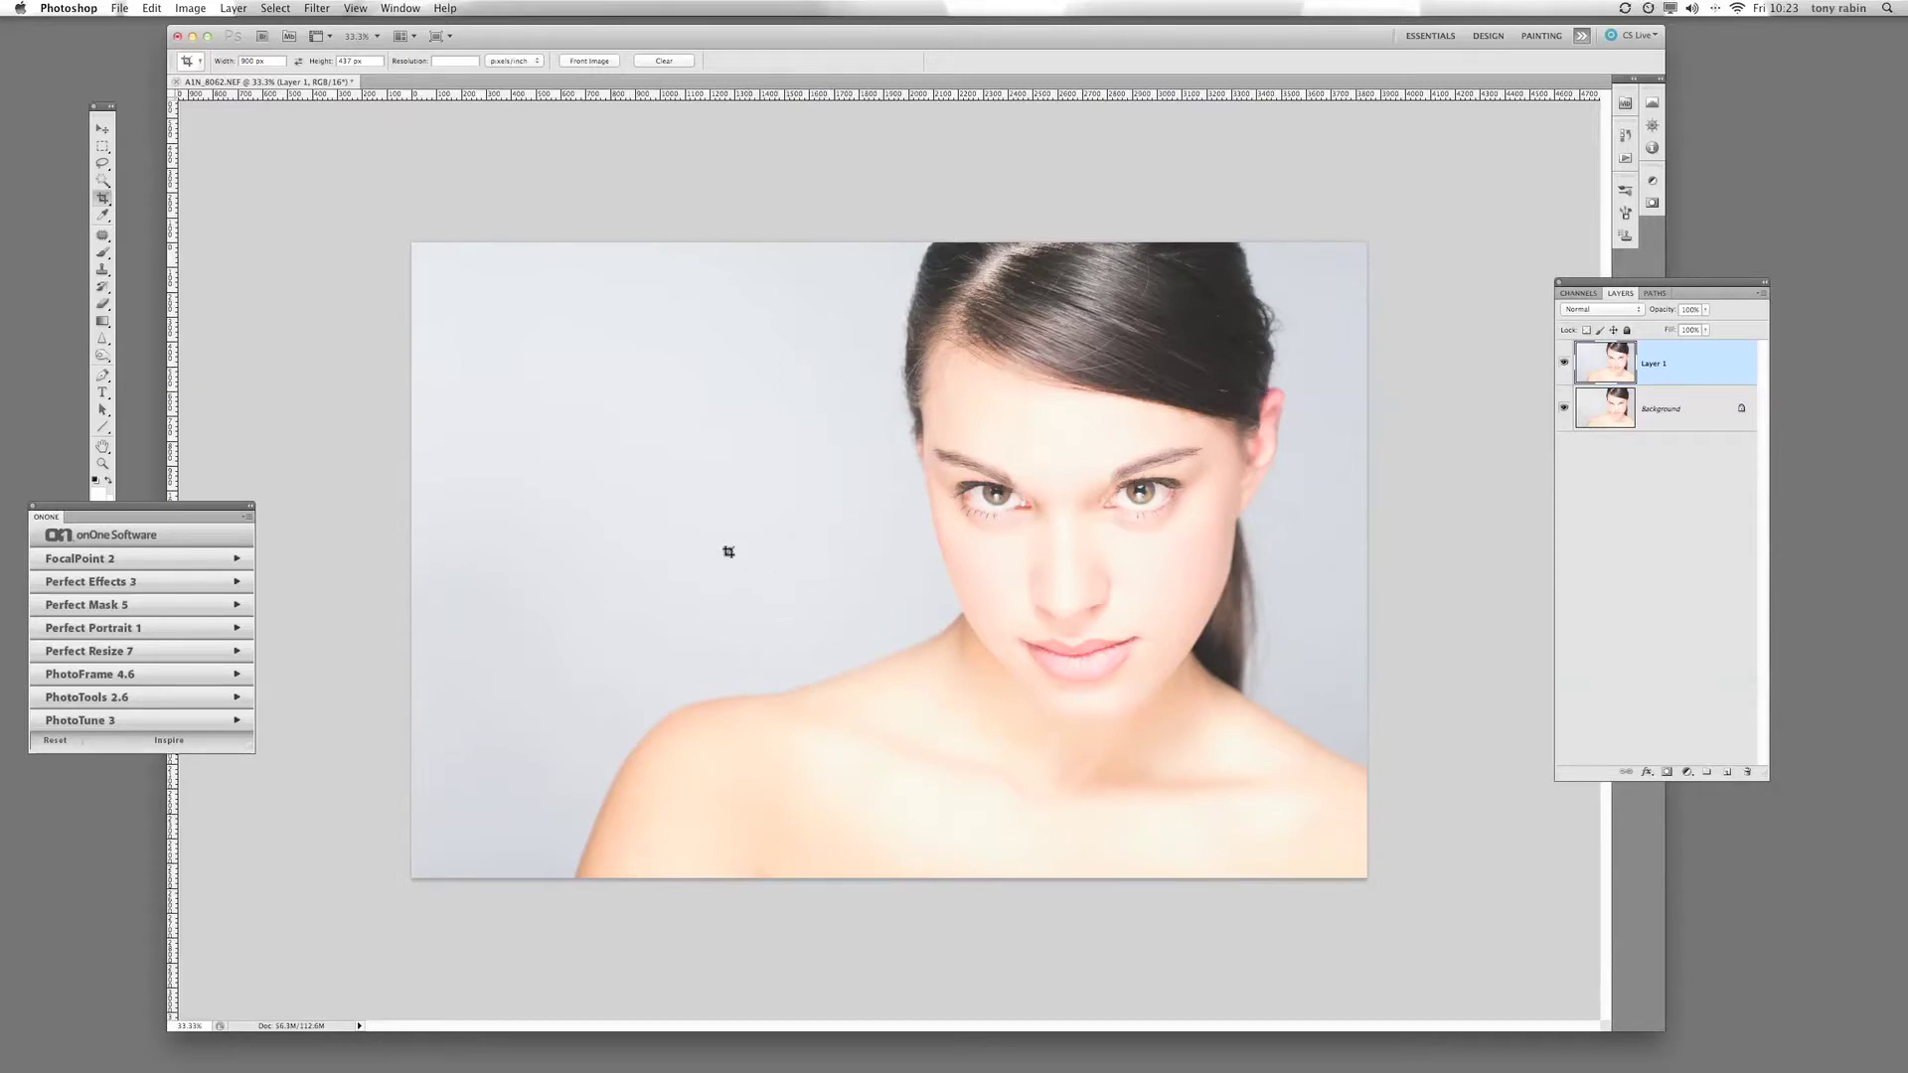
With the Healing Brush, heal the blemish beside the mouth corner on the image's left side using nearby clean skin.
click(104, 236)
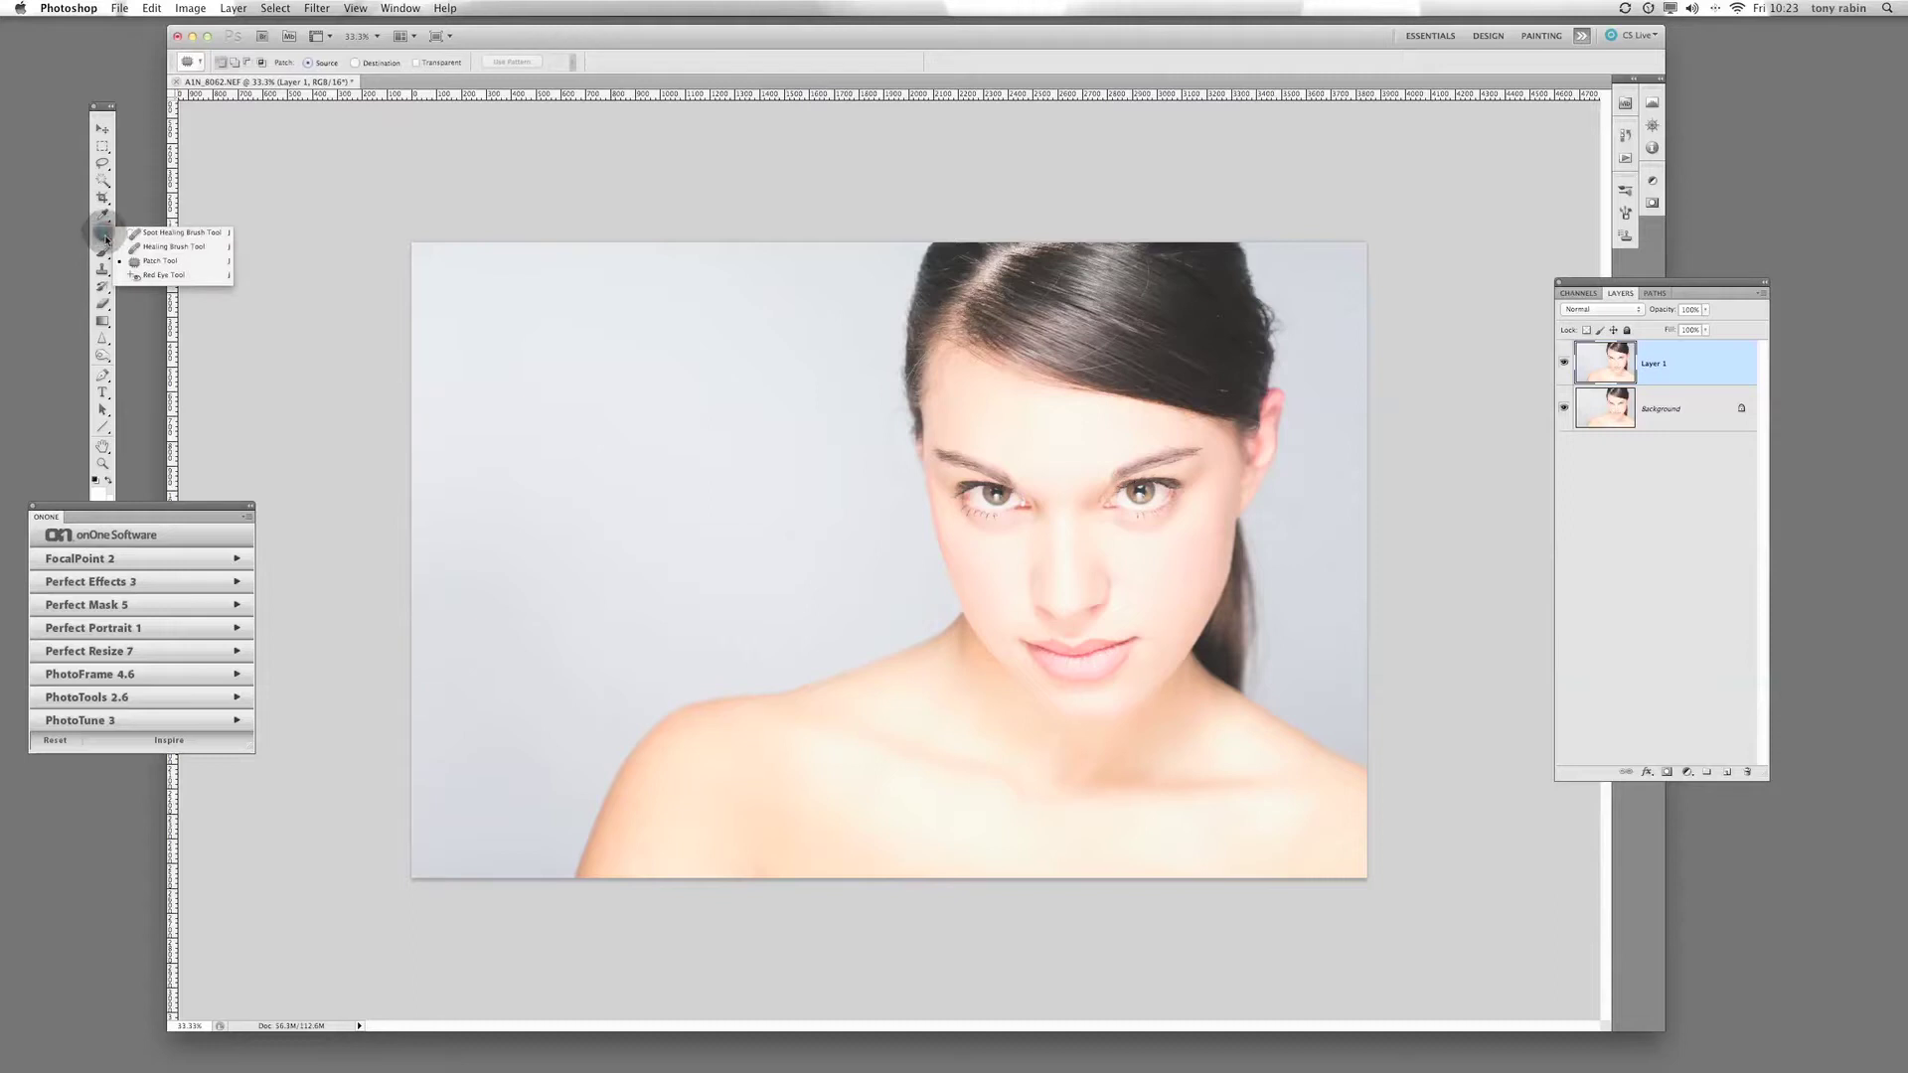
click(156, 249)
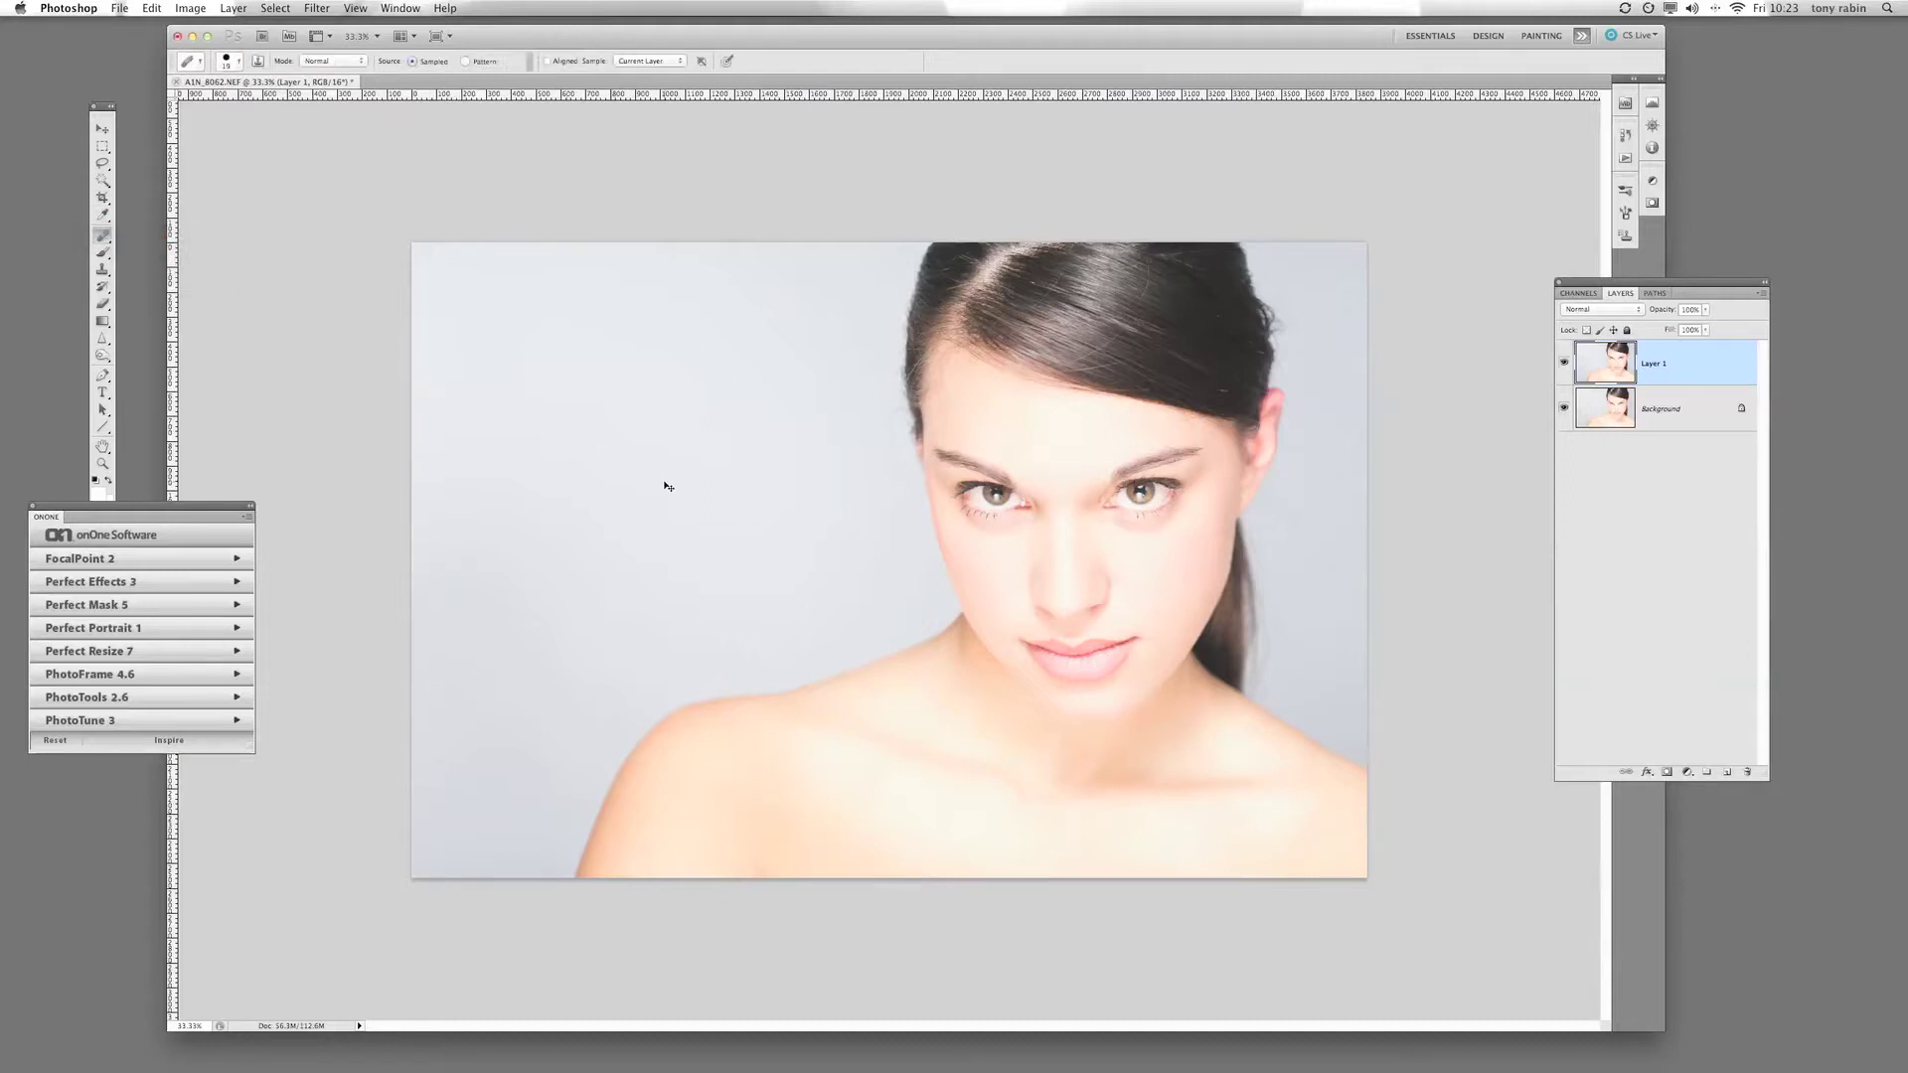
key(super+plus)
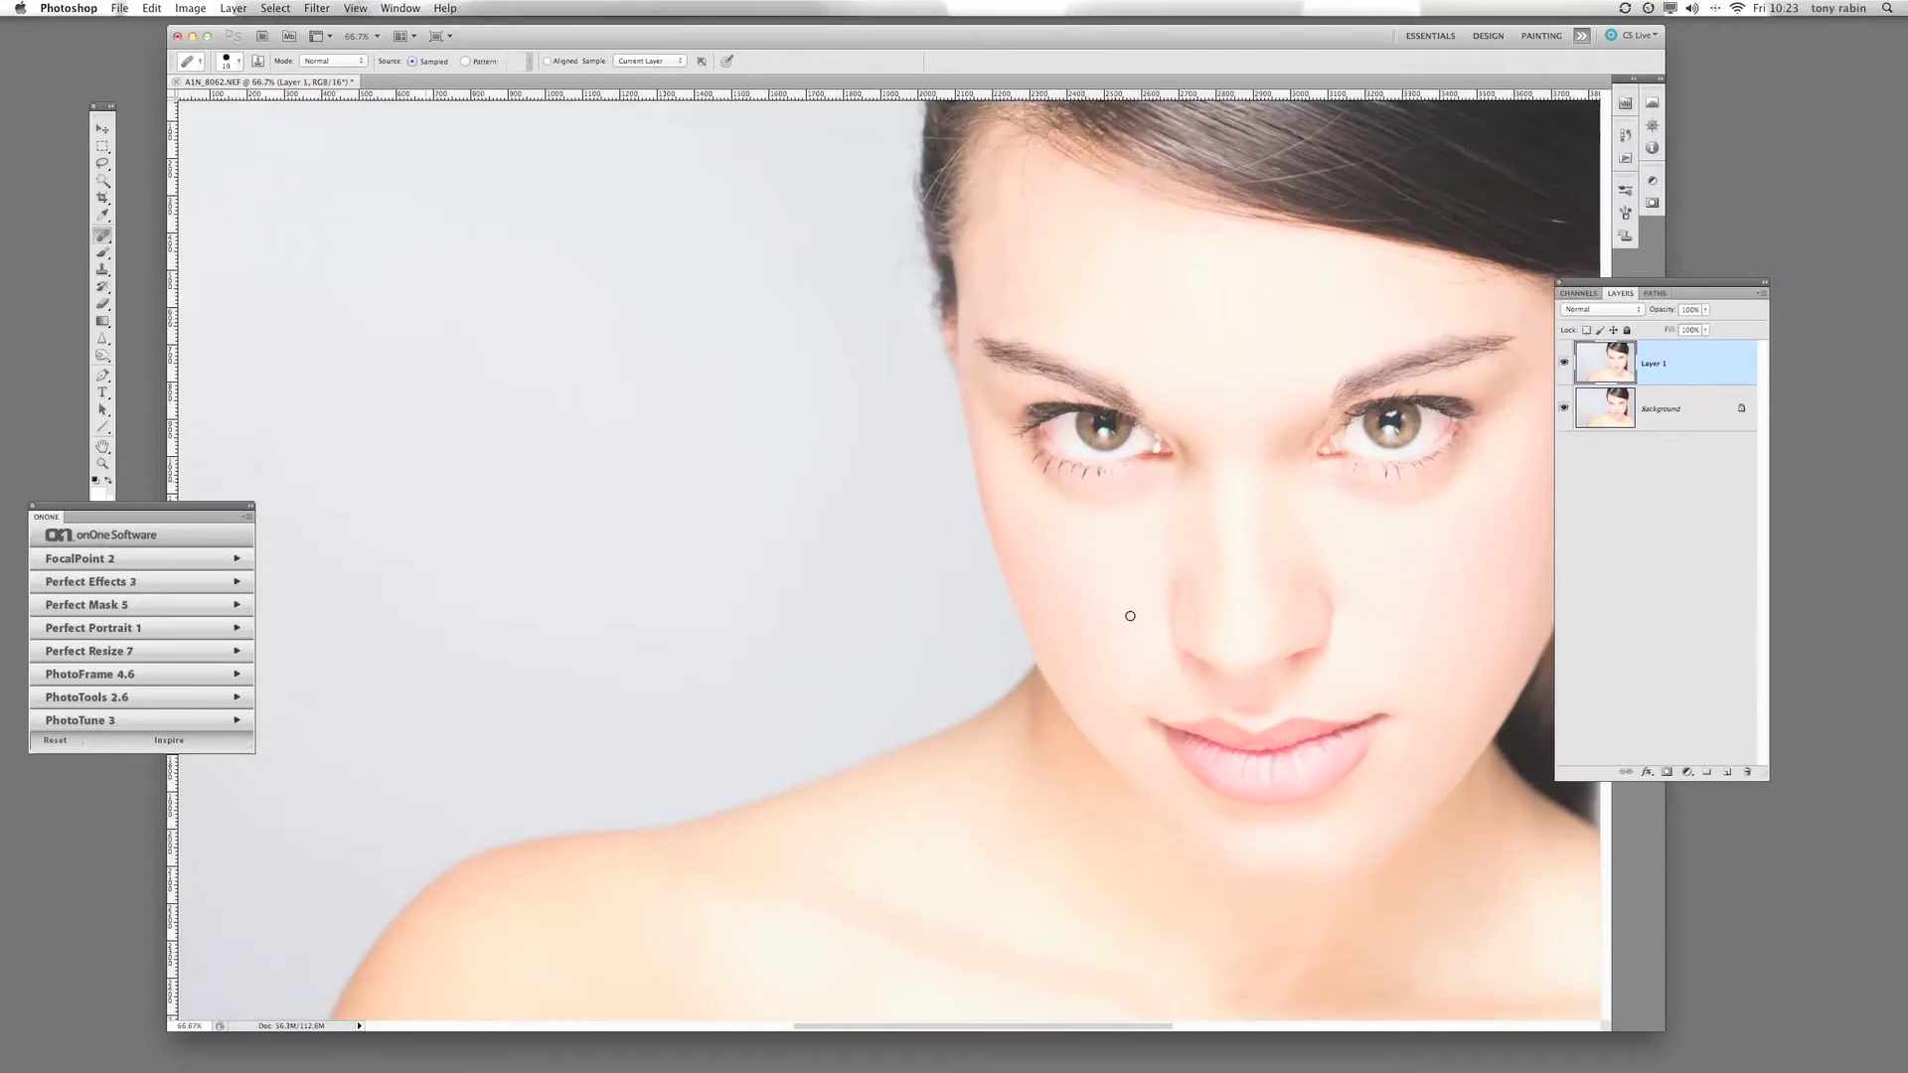
key(super+plus)
mouse_move(1022, 570)
mouse_down()
mouse_move(788, 330)
mouse_move(766, 401)
mouse_move(611, 550)
mouse_move(485, 835)
mouse_move(873, 736)
mouse_move(873, 682)
mouse_move(807, 744)
mouse_up()
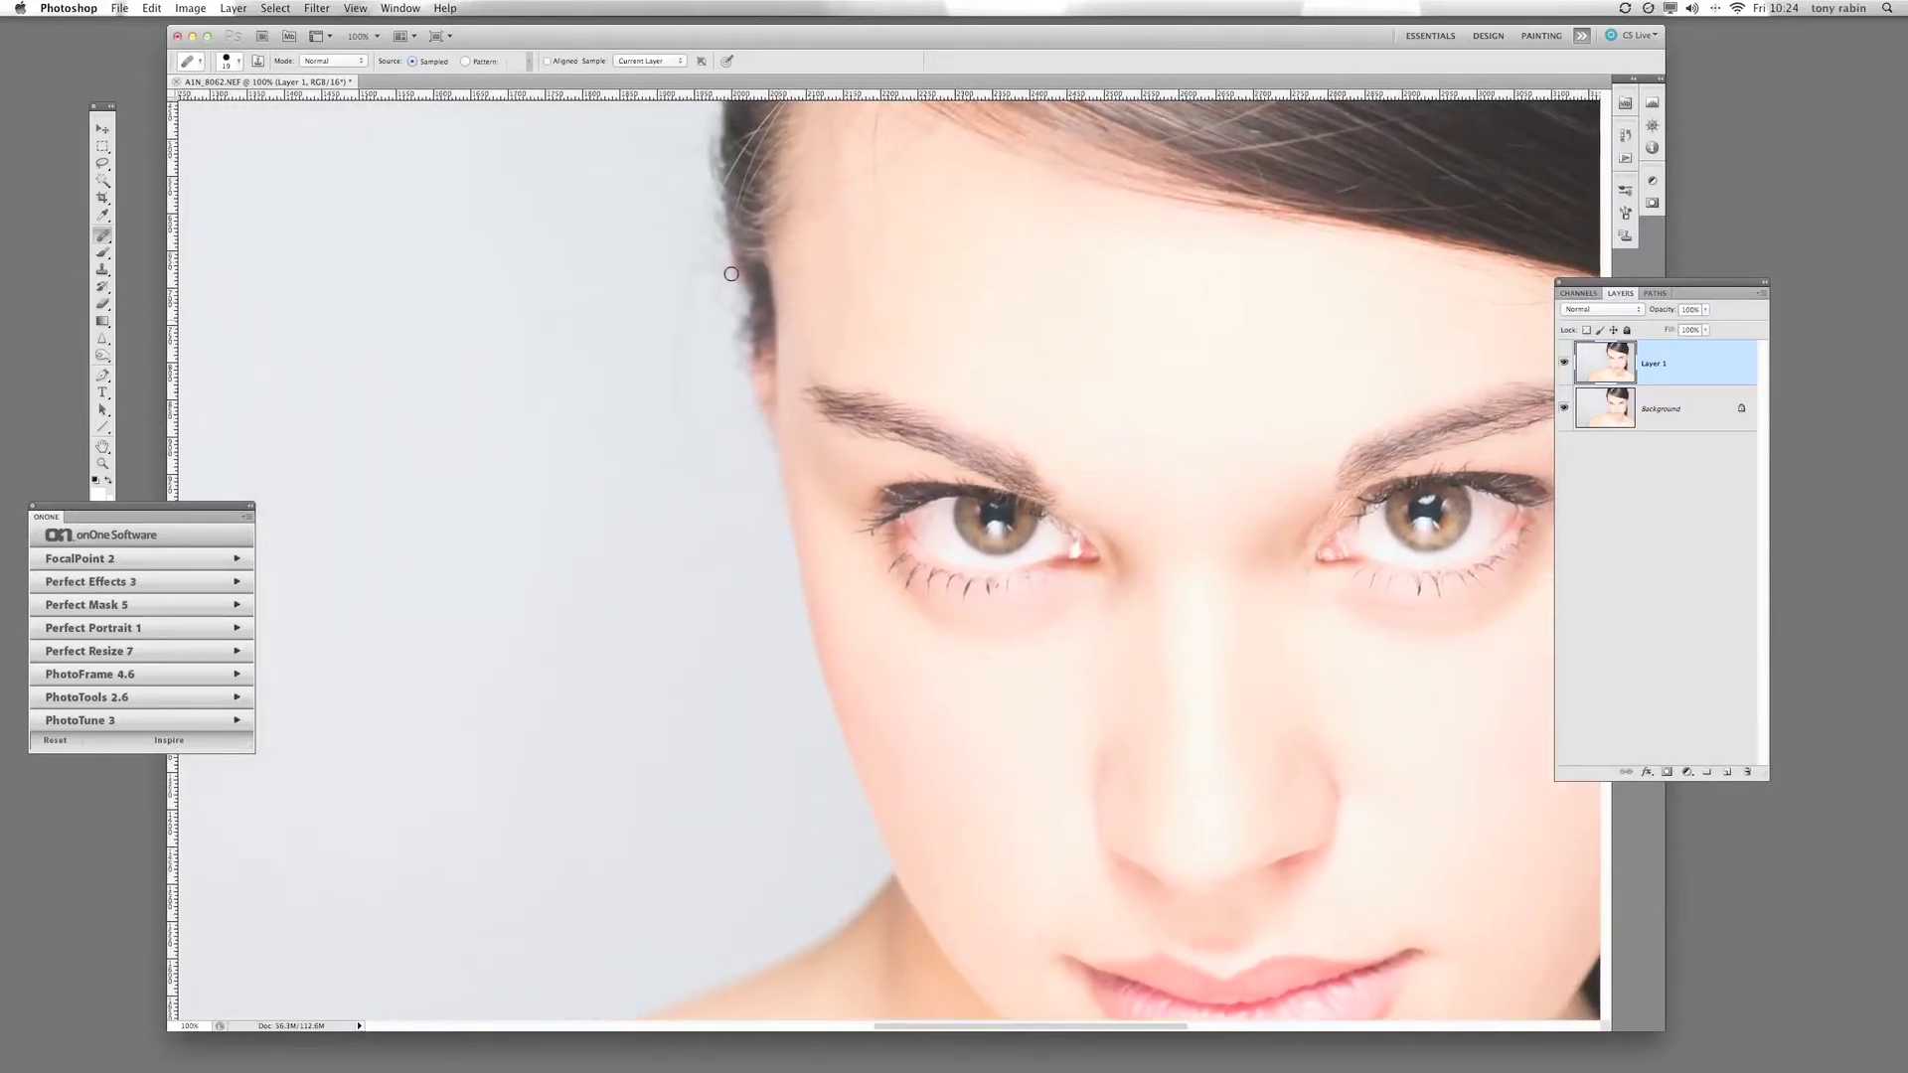
drag(1013, 639, 879, 362)
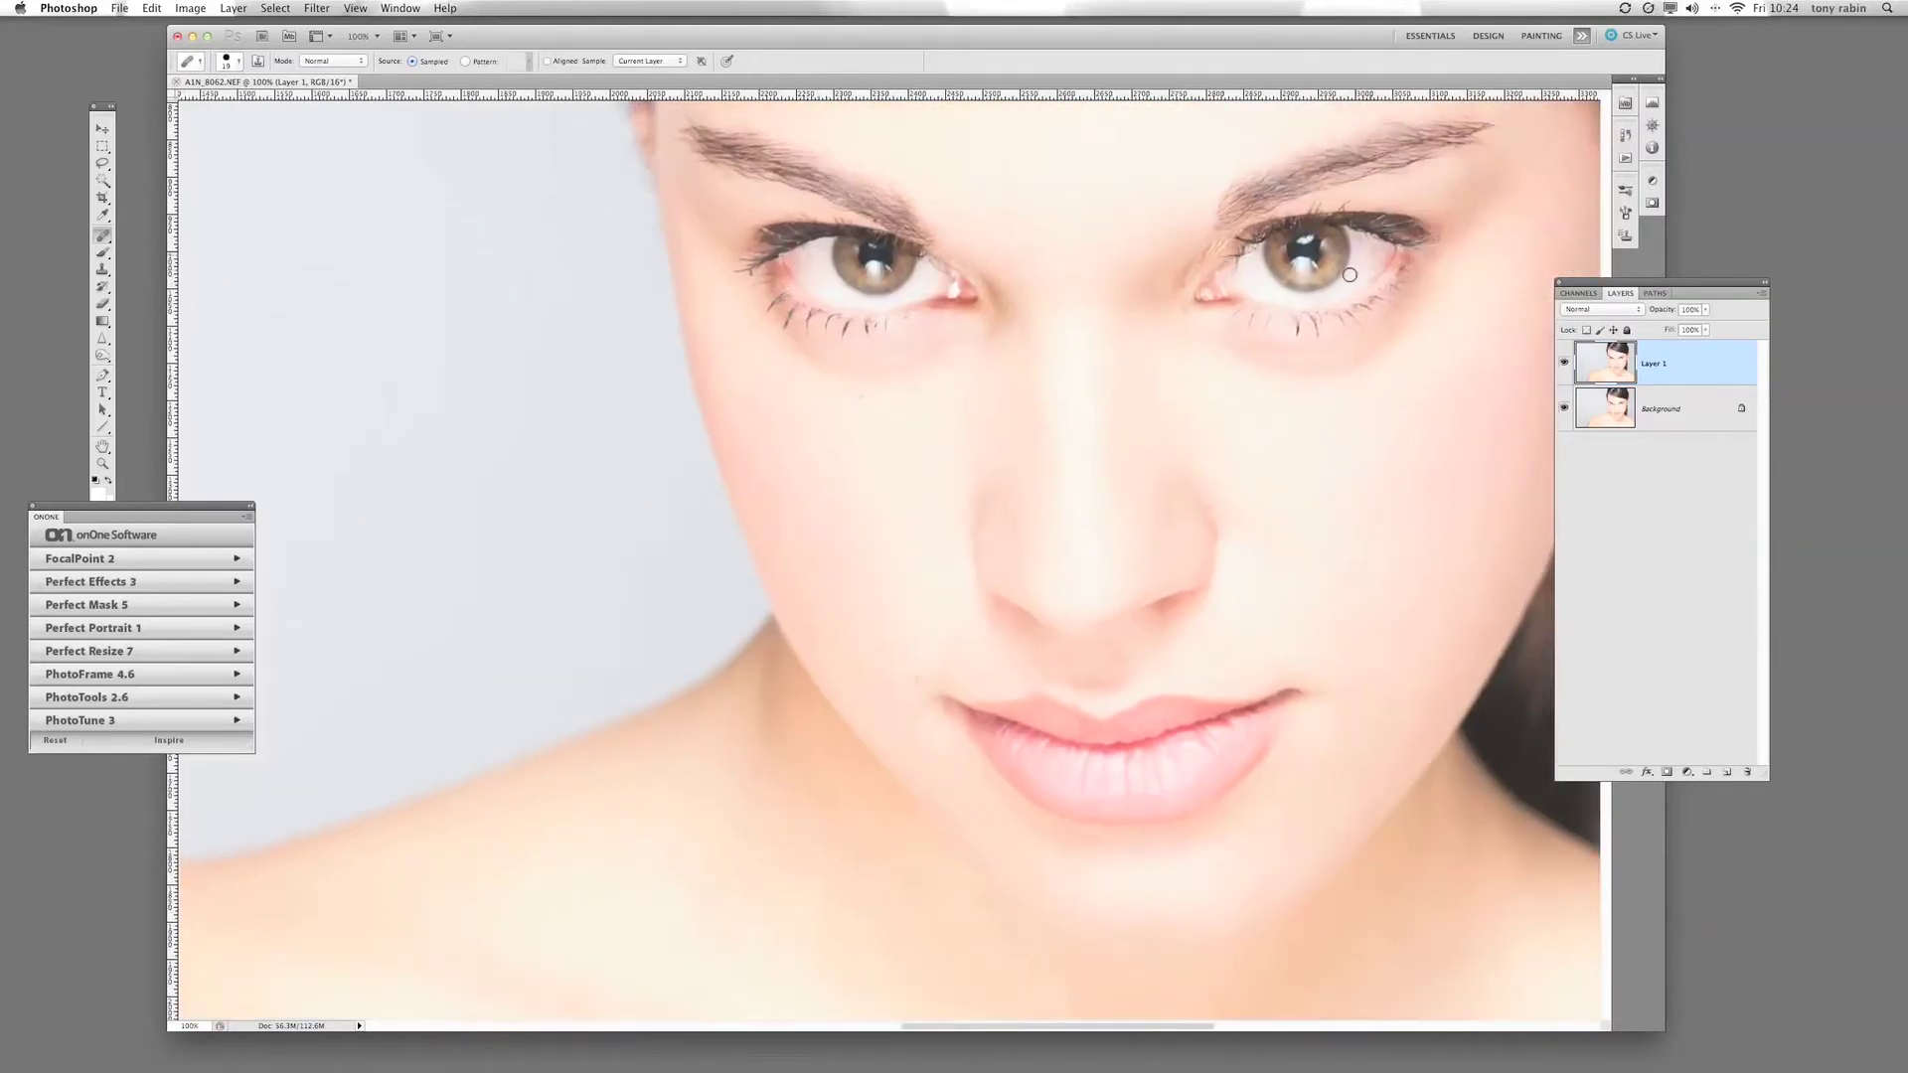
mouse_move(1022, 447)
mouse_down()
mouse_move(1061, 208)
mouse_move(1077, 189)
mouse_move(1162, 200)
mouse_move(1167, 328)
mouse_move(1112, 272)
mouse_move(803, 352)
mouse_move(971, 503)
mouse_move(1115, 367)
mouse_up()
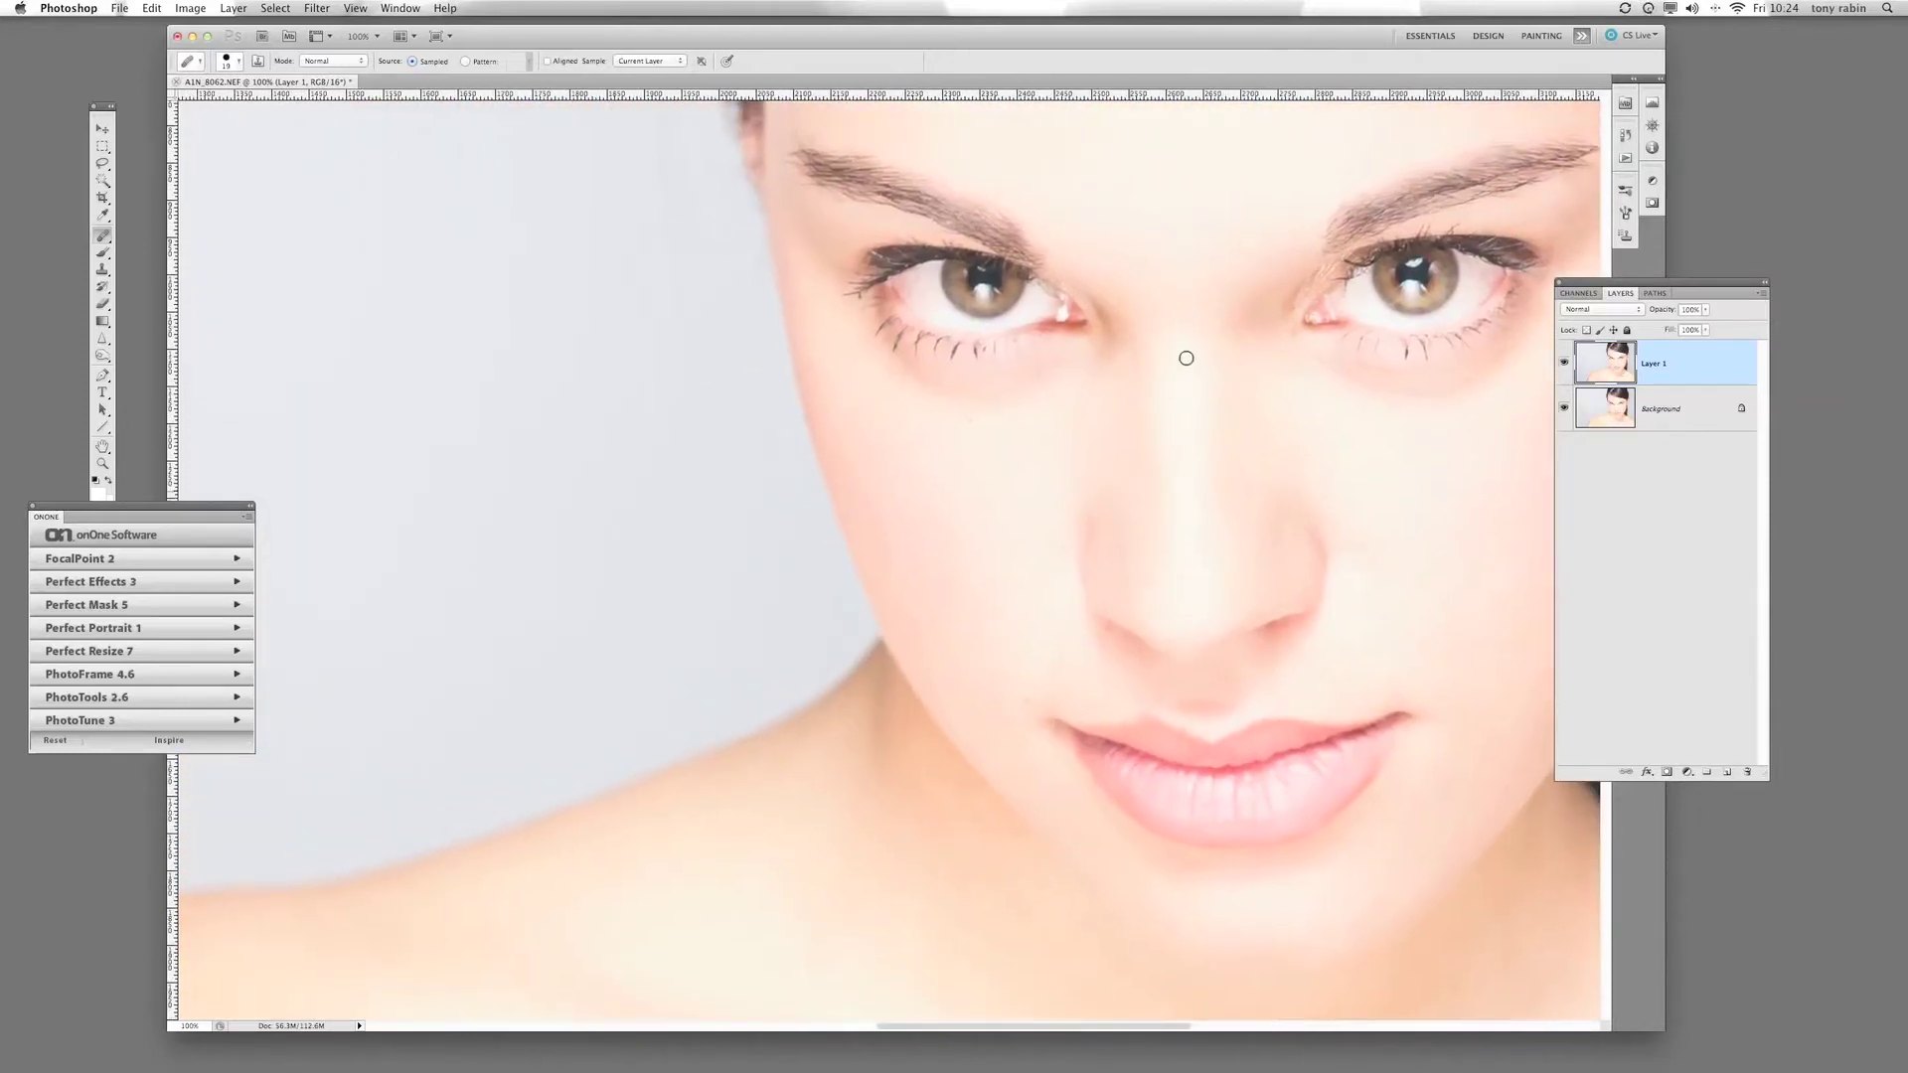
alt+click(1004, 687)
click(1024, 701)
Heal the small blemishes on the right-hand cheek, beside the nose and above the upper lip with sampled skin.
alt+click(991, 415)
alt+click(1429, 448)
click(1452, 444)
alt+click(1313, 517)
alt+click(1429, 466)
click(1286, 531)
click(1265, 733)
click(1282, 518)
click(1304, 563)
Heal the marks around the left-hand nostril and on the nose using skin sampled just below the nostril.
mouse_move(1117, 479)
mouse_down()
mouse_move(919, 596)
mouse_move(871, 594)
mouse_up()
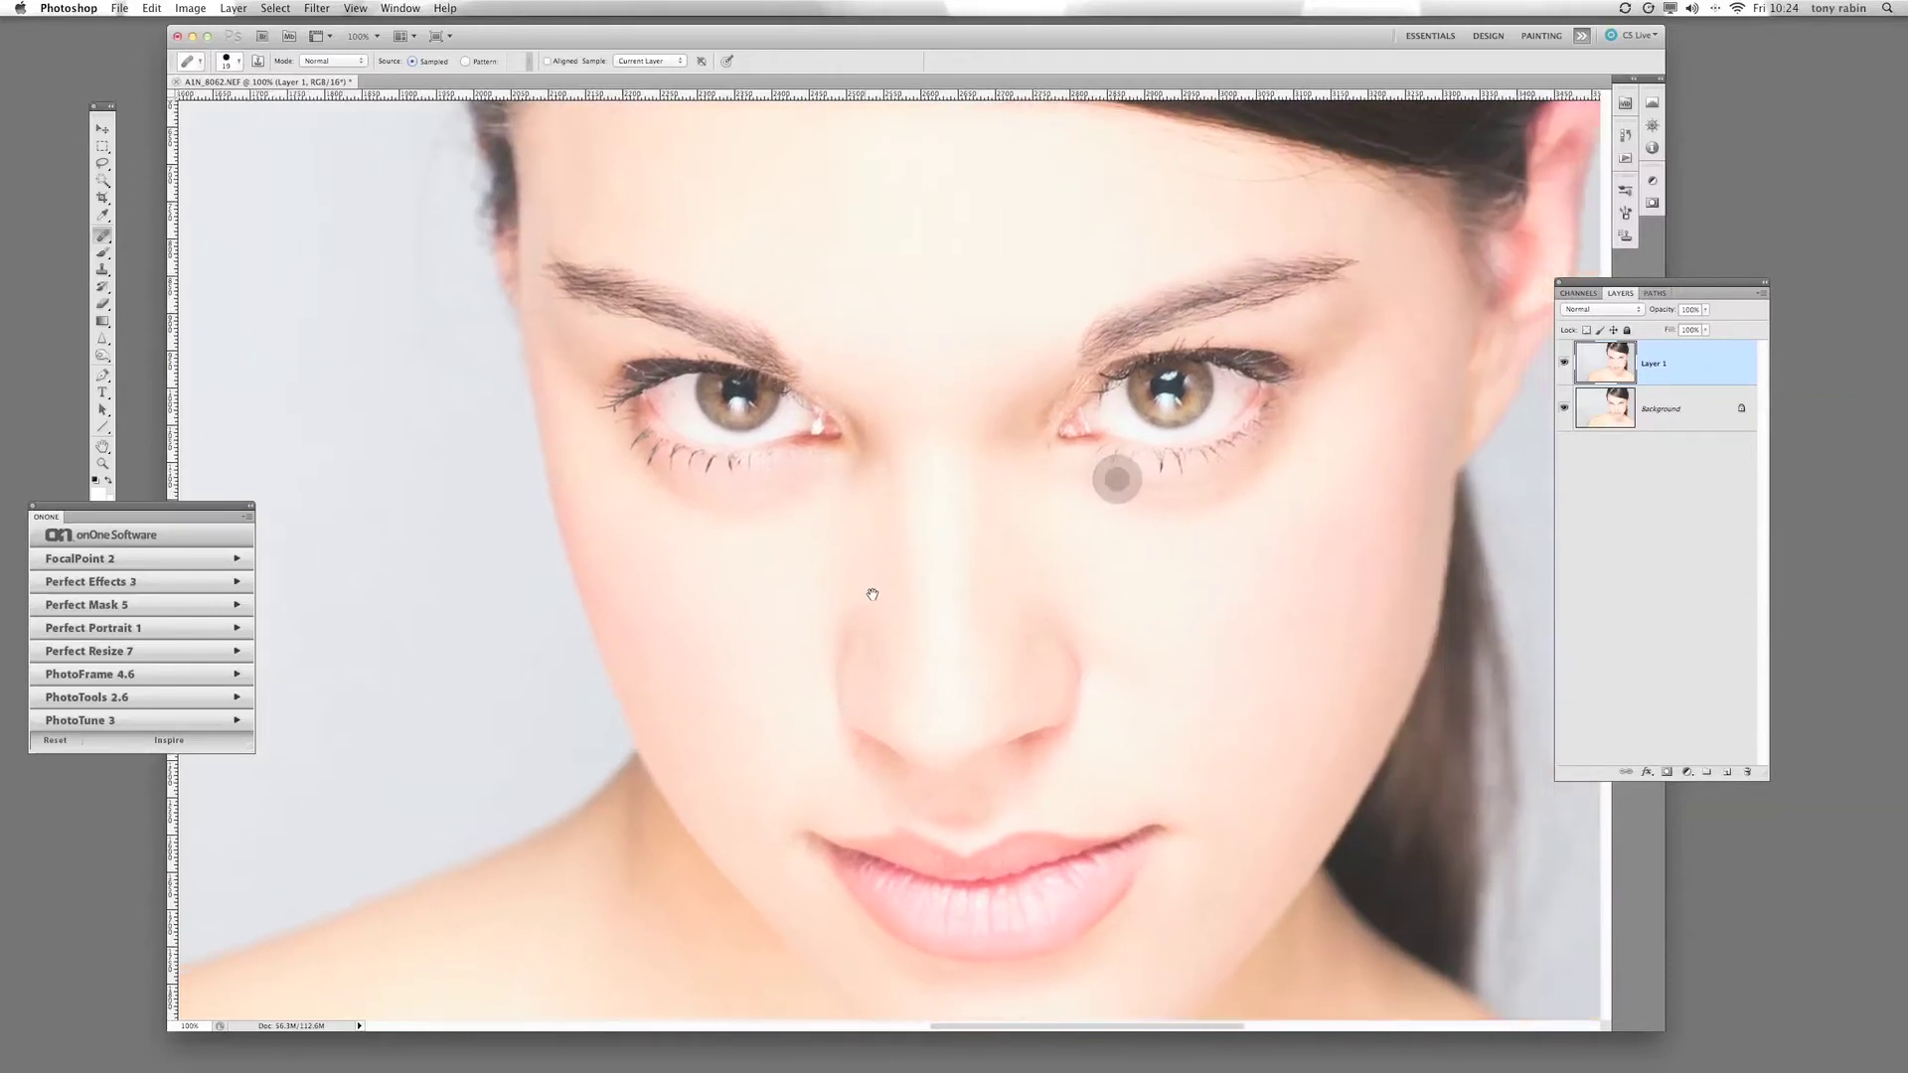
mouse_move(839, 420)
mouse_down()
mouse_move(945, 354)
mouse_move(972, 386)
mouse_up()
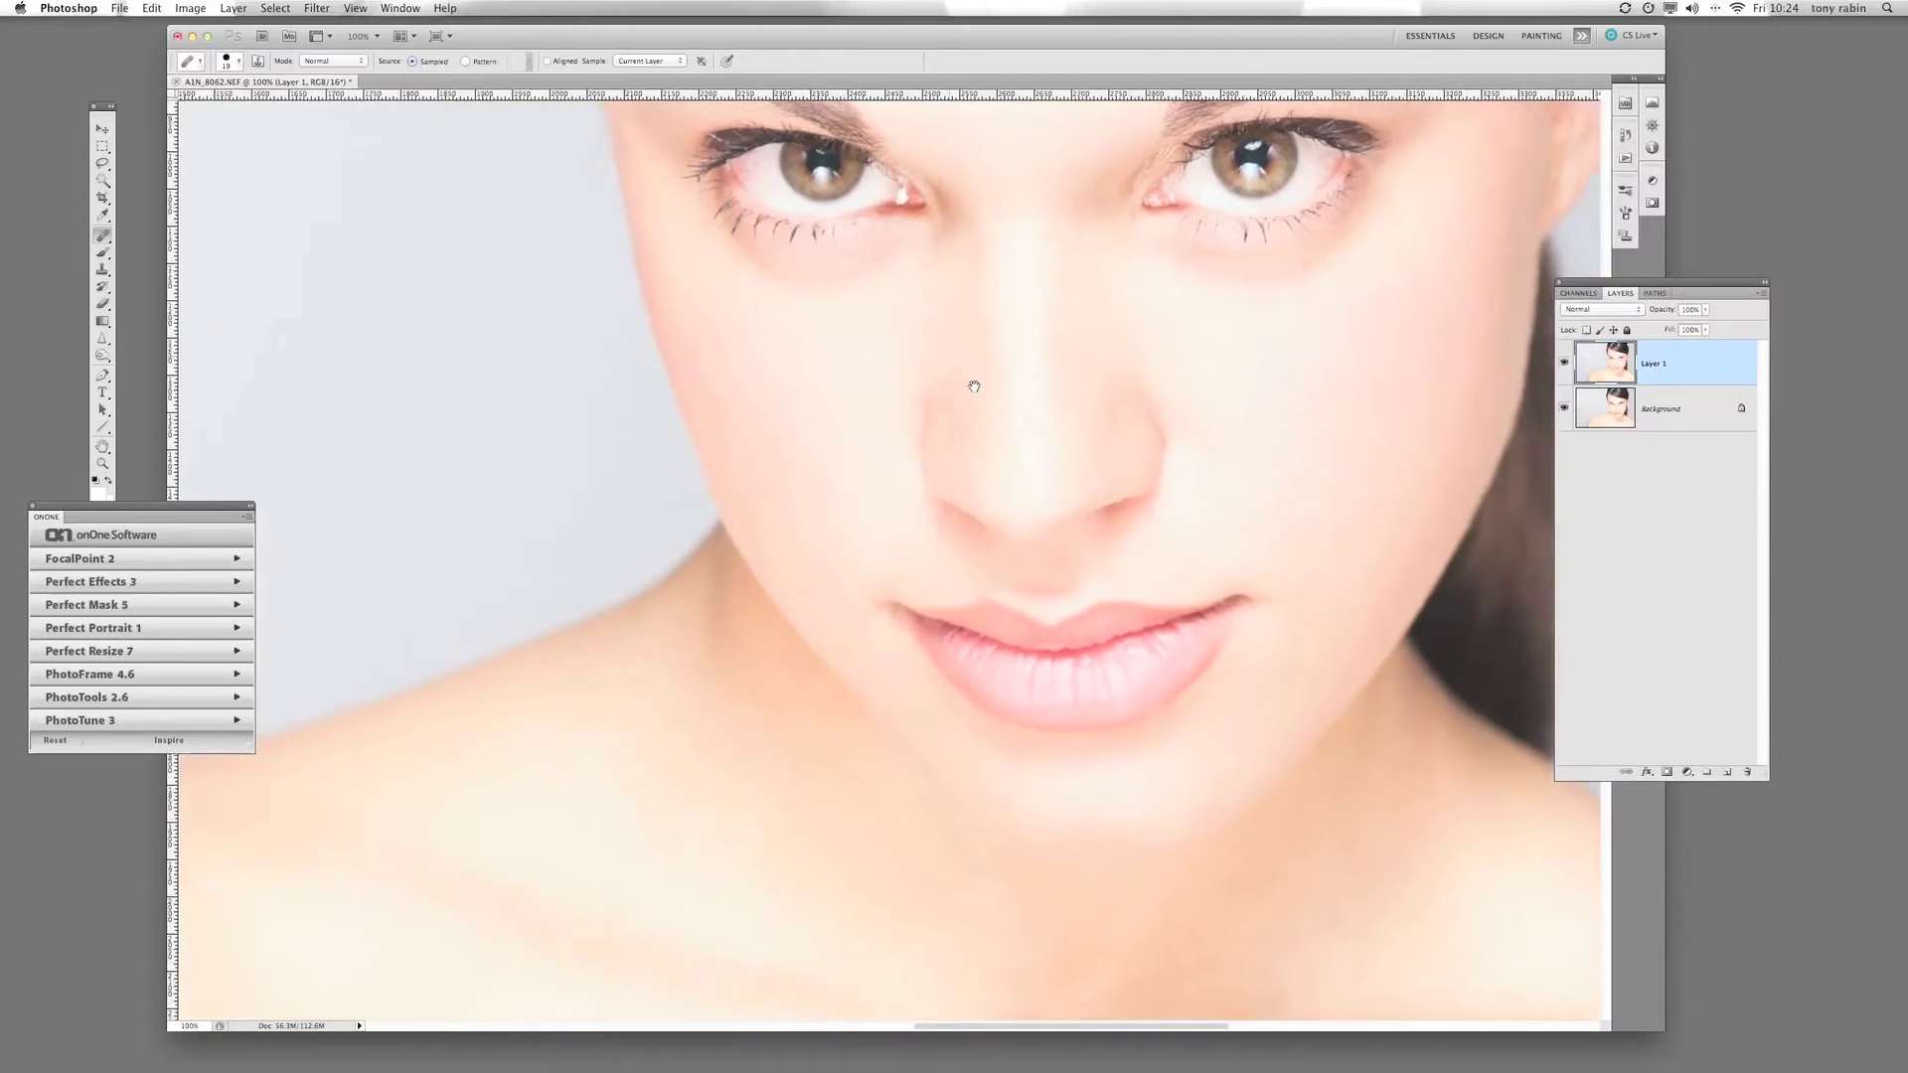
click(972, 577)
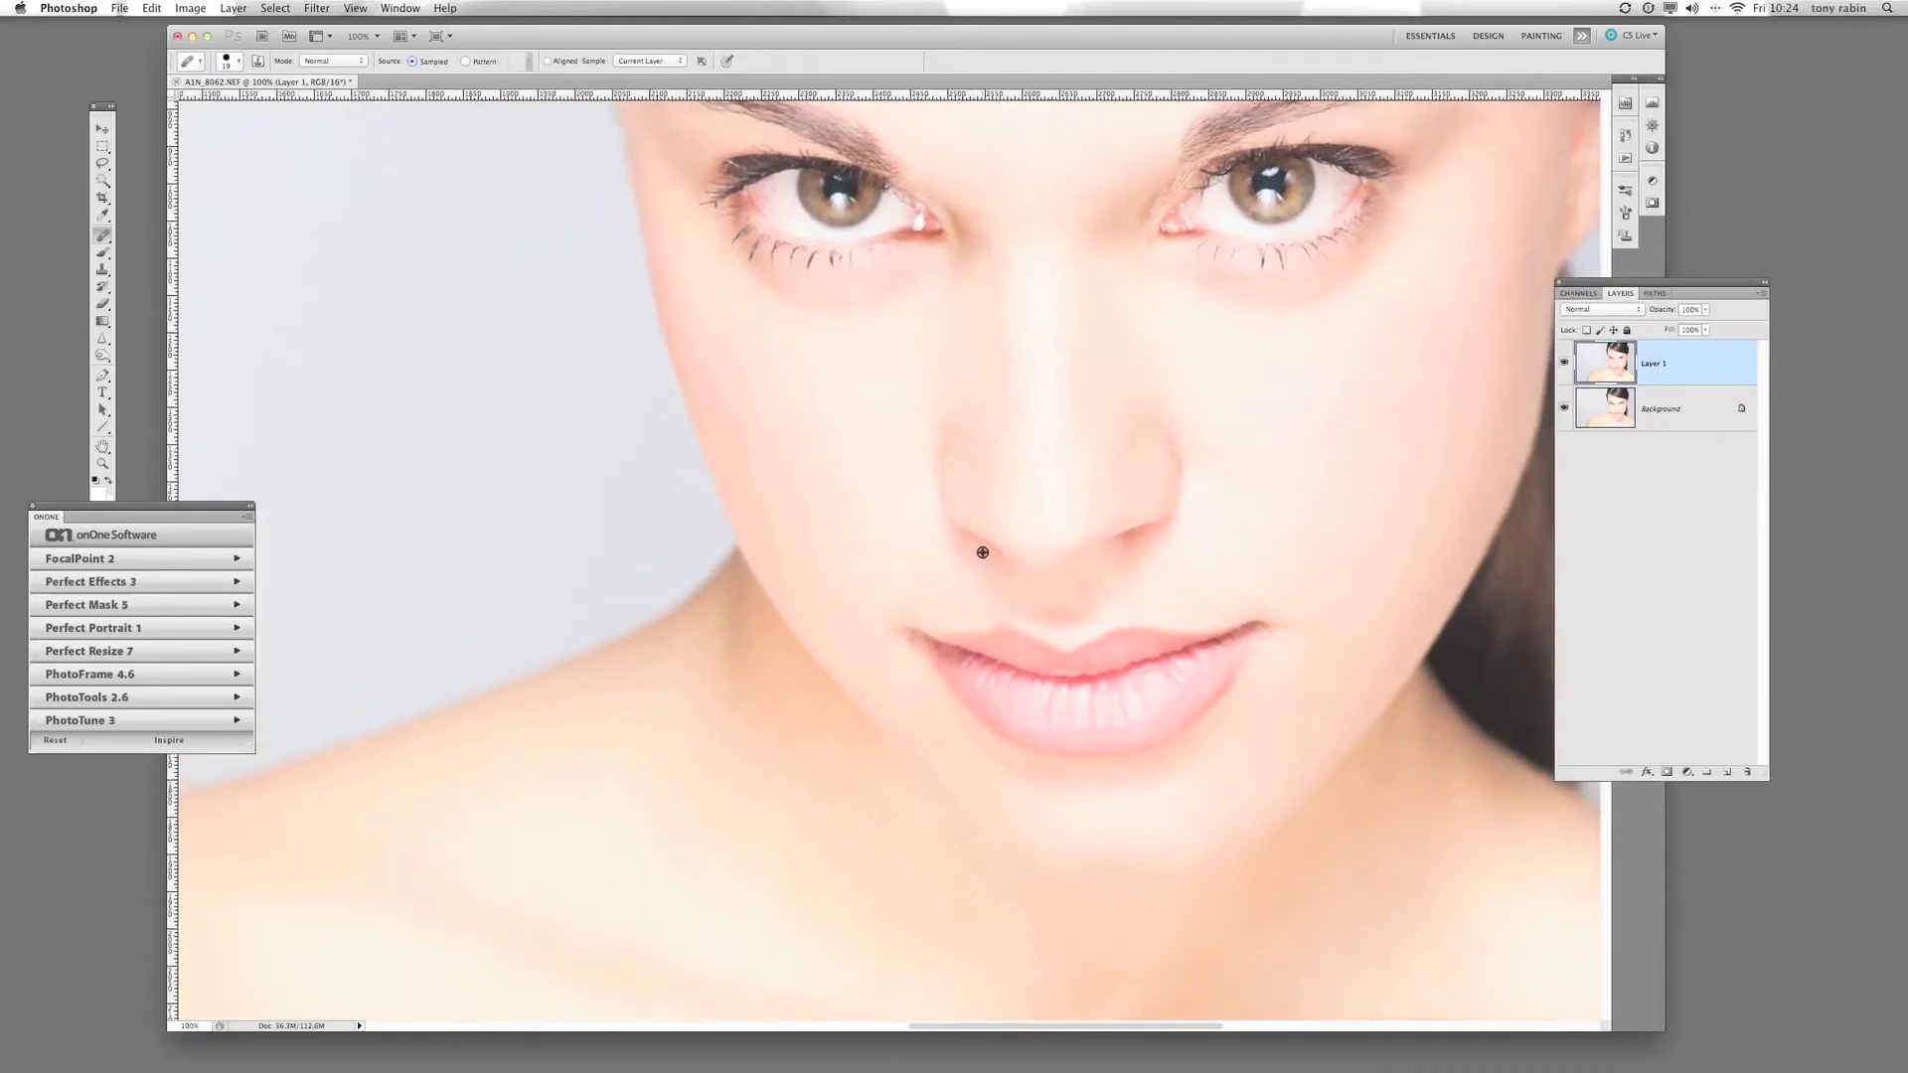
alt+click(981, 552)
click(964, 539)
drag(965, 541, 959, 552)
click(1050, 494)
Lower the Healing Brush hardness and sample clean skin to heal the areas beneath the eyes.
click(237, 62)
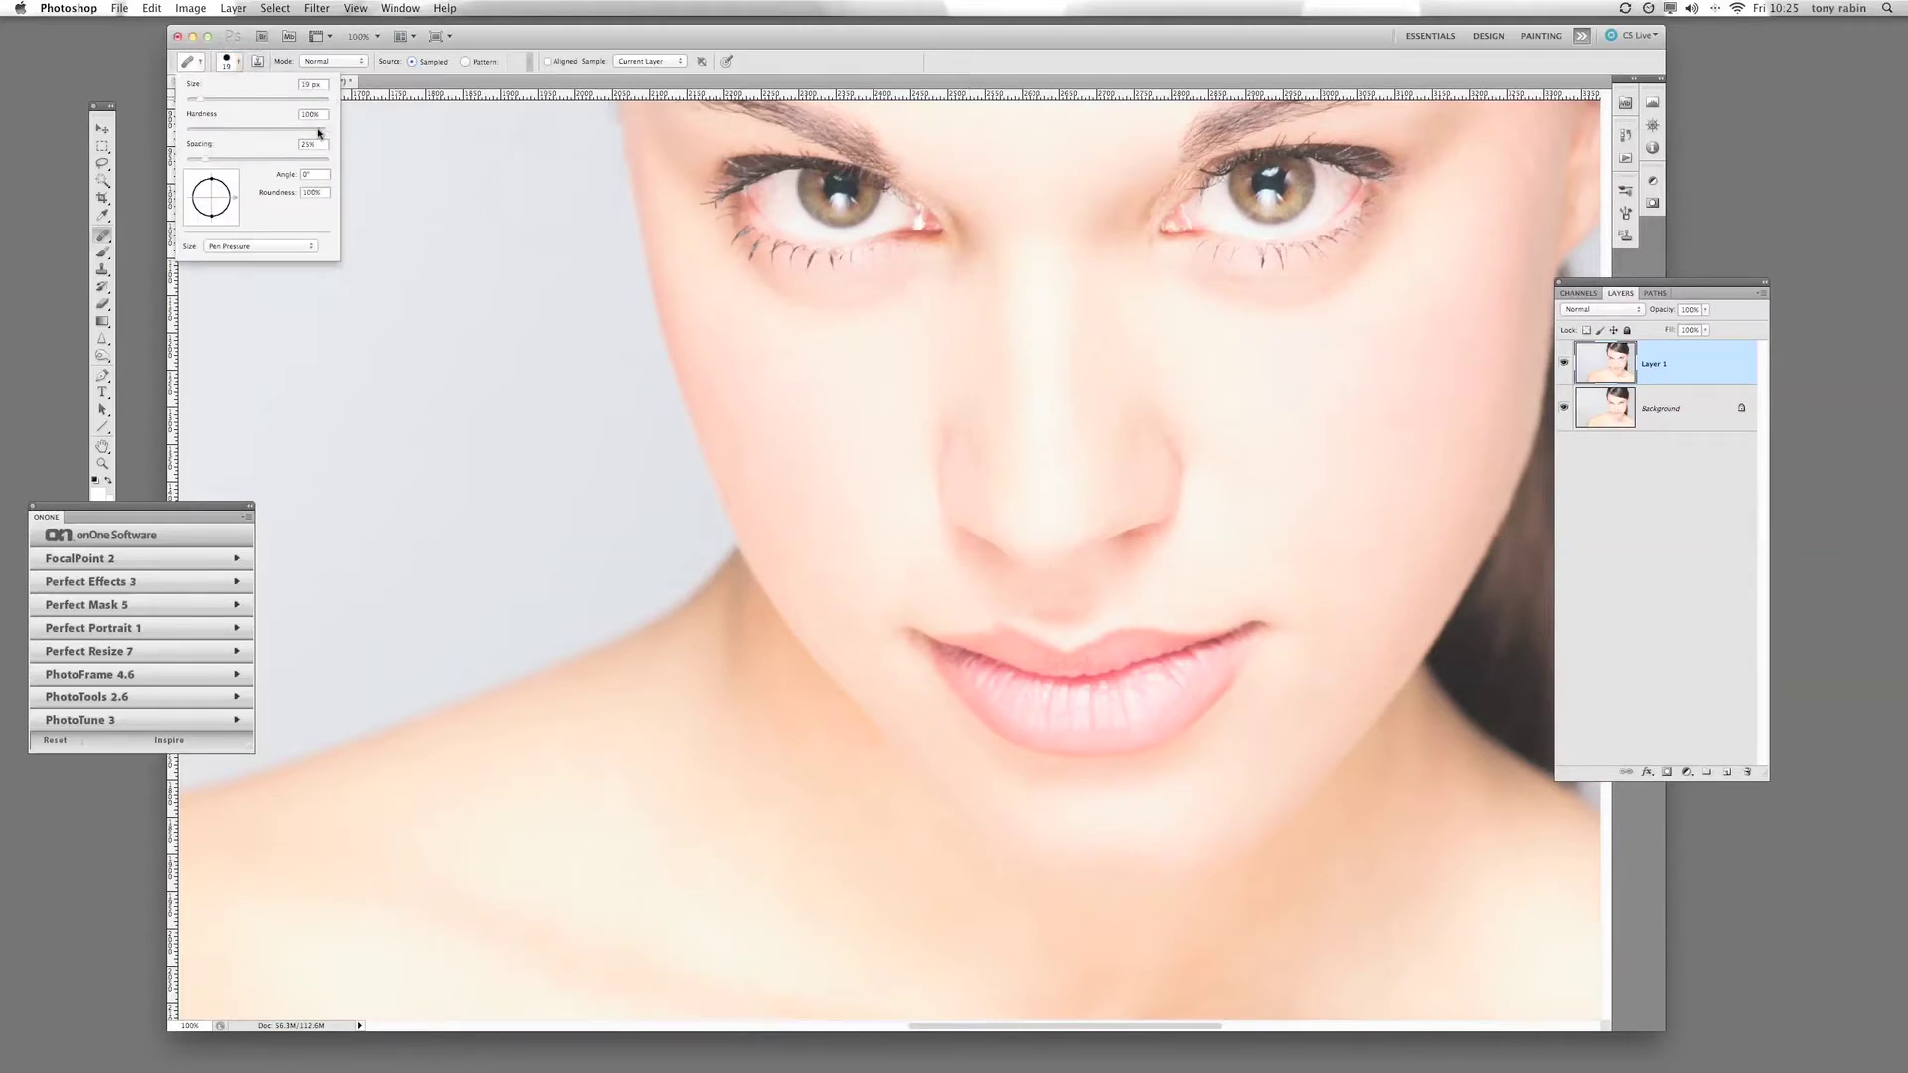
drag(318, 132, 228, 132)
alt+click(1294, 293)
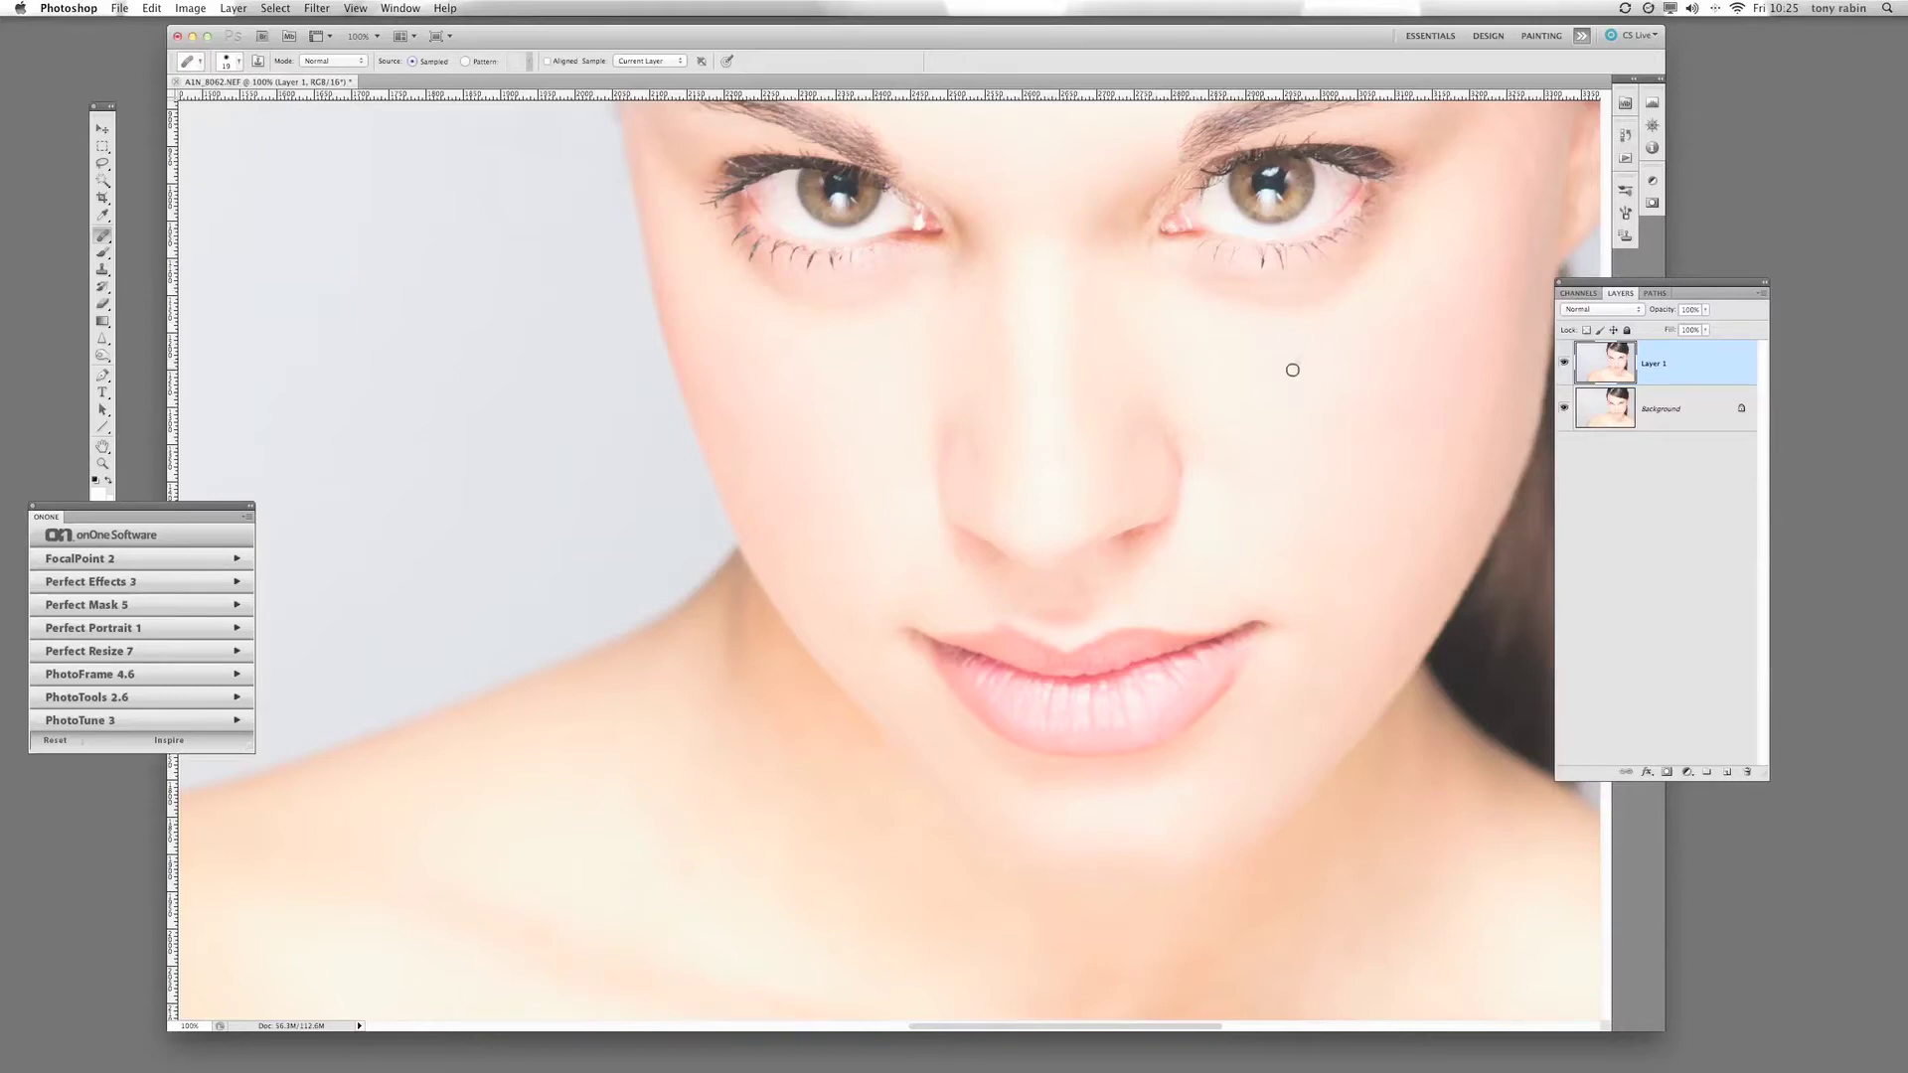
mouse_move(1222, 392)
mouse_down()
mouse_move(1201, 630)
mouse_move(1216, 646)
mouse_move(1285, 480)
mouse_up()
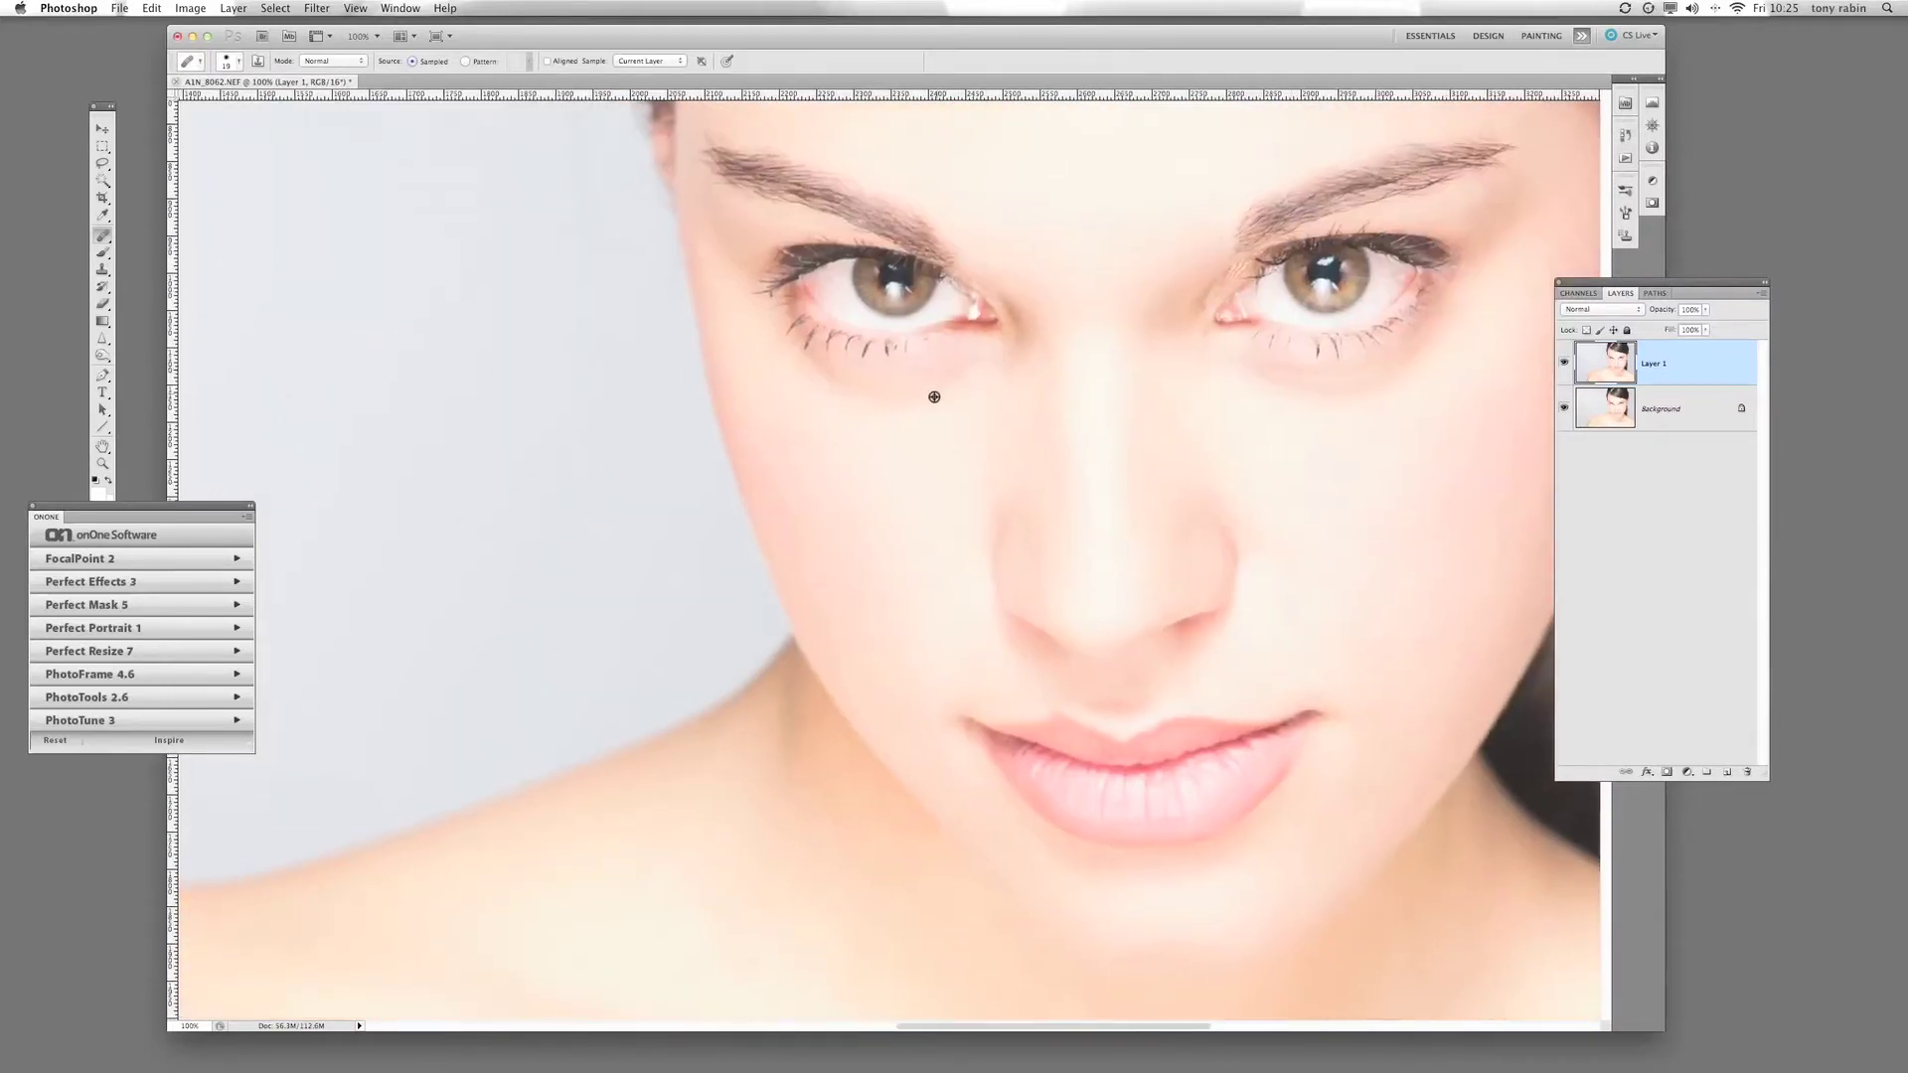
drag(934, 397, 905, 400)
Switch to the Brush tool and choose a soft round brush preset for painting over the skin.
drag(1038, 41, 1067, 43)
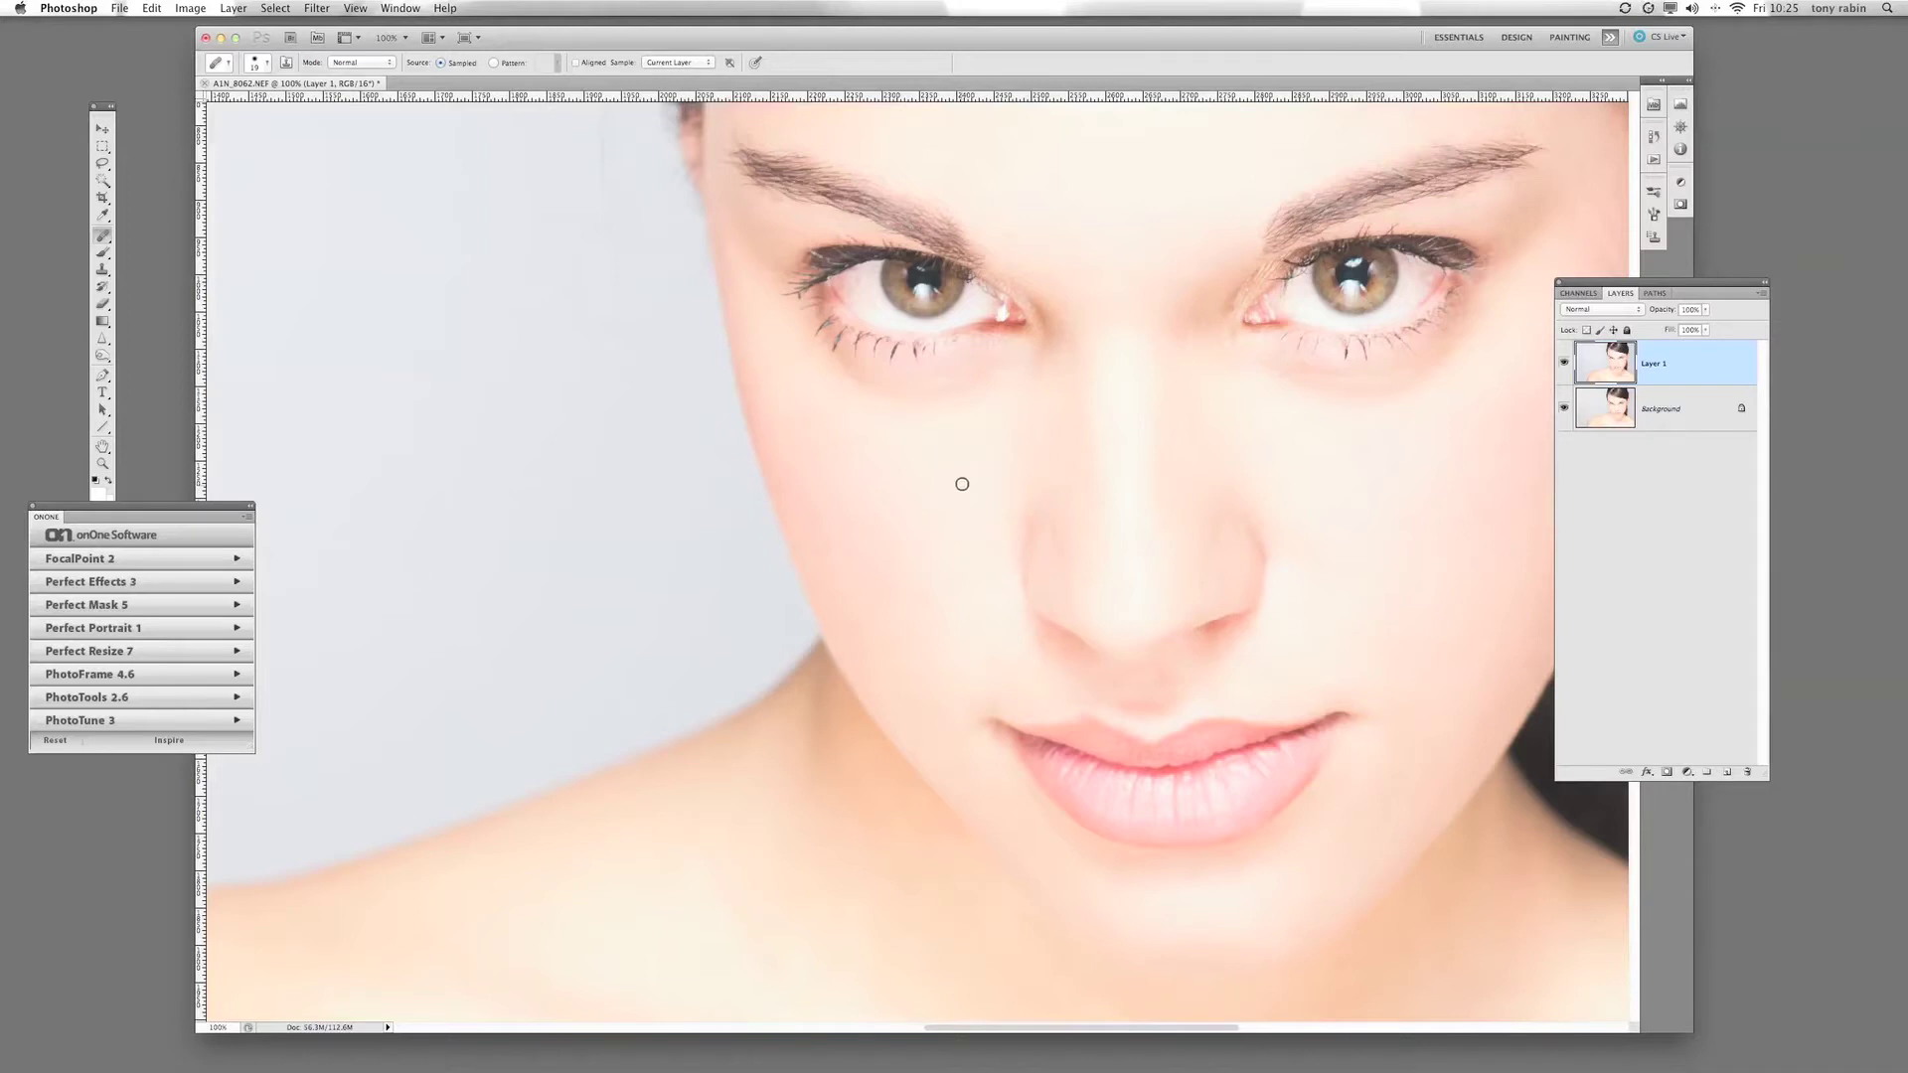
key(b)
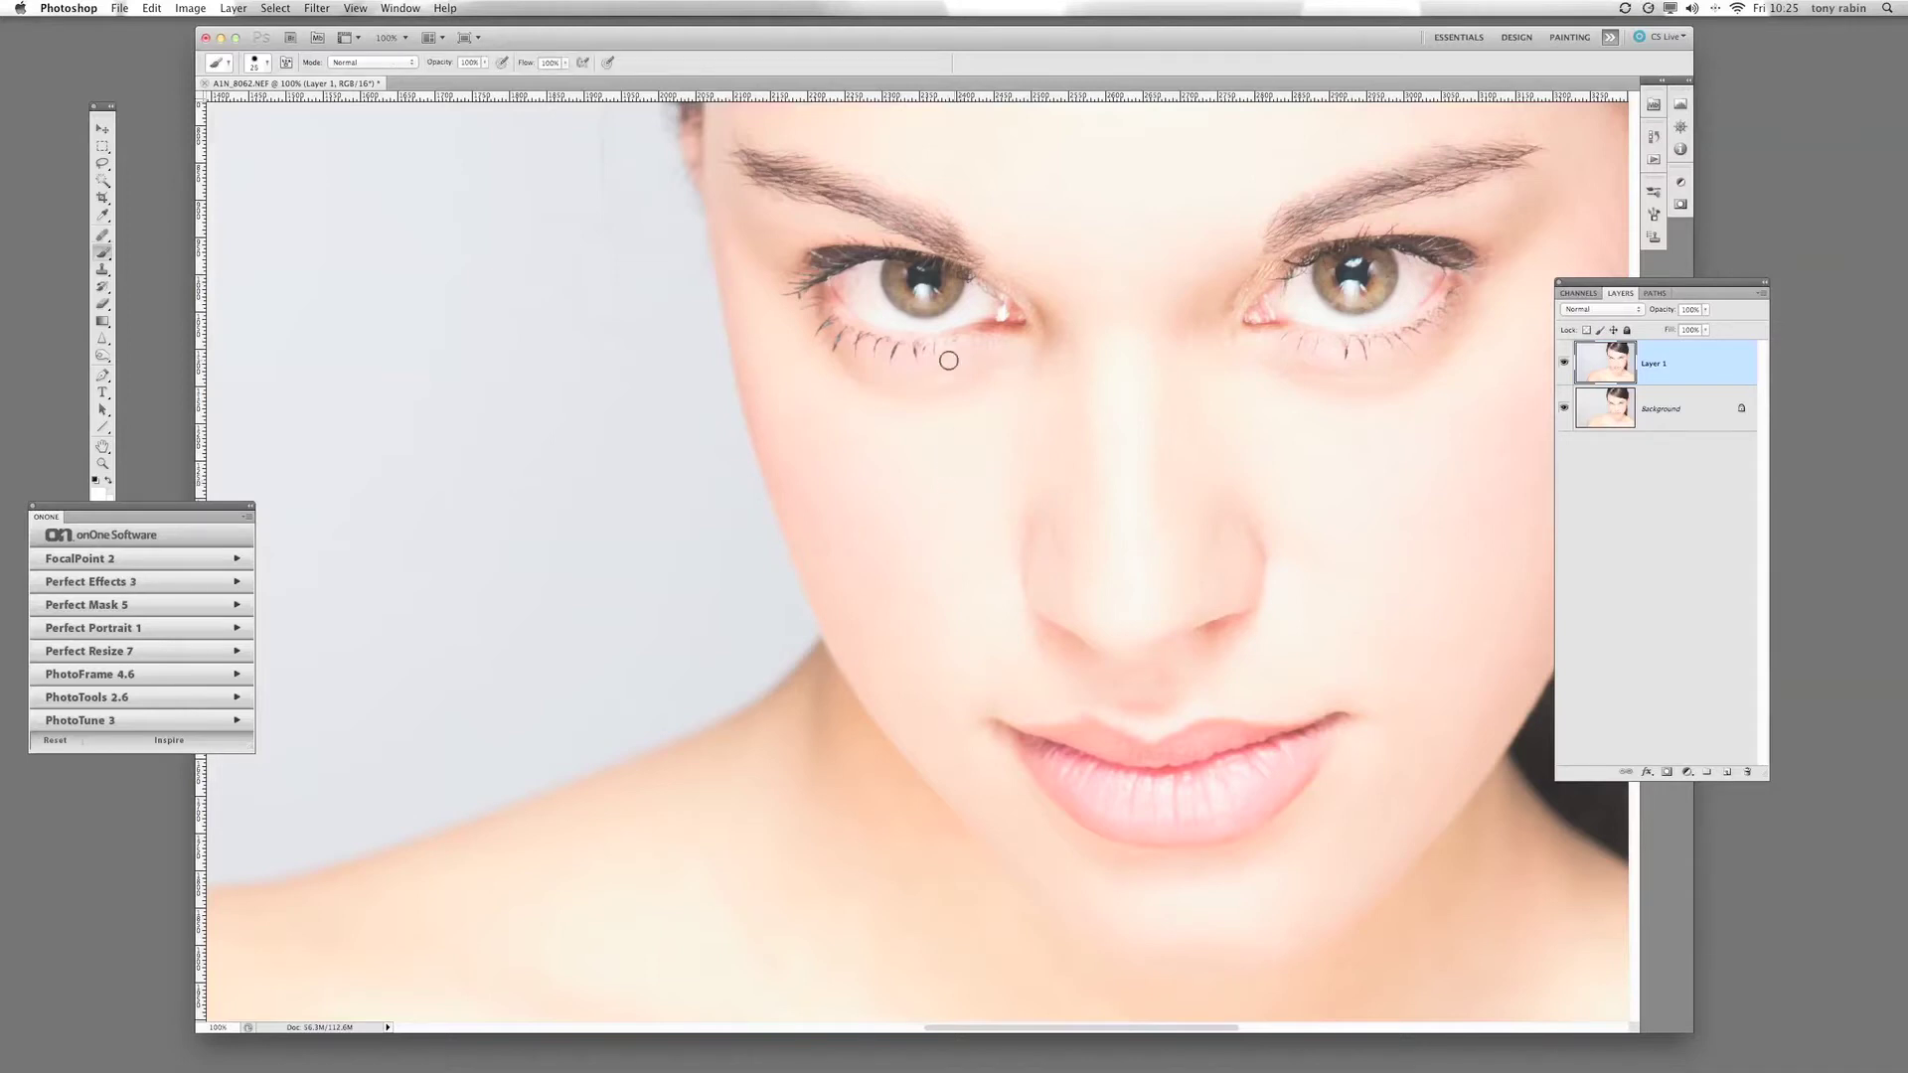
key(bracketright)
key(bracketright)
click(260, 62)
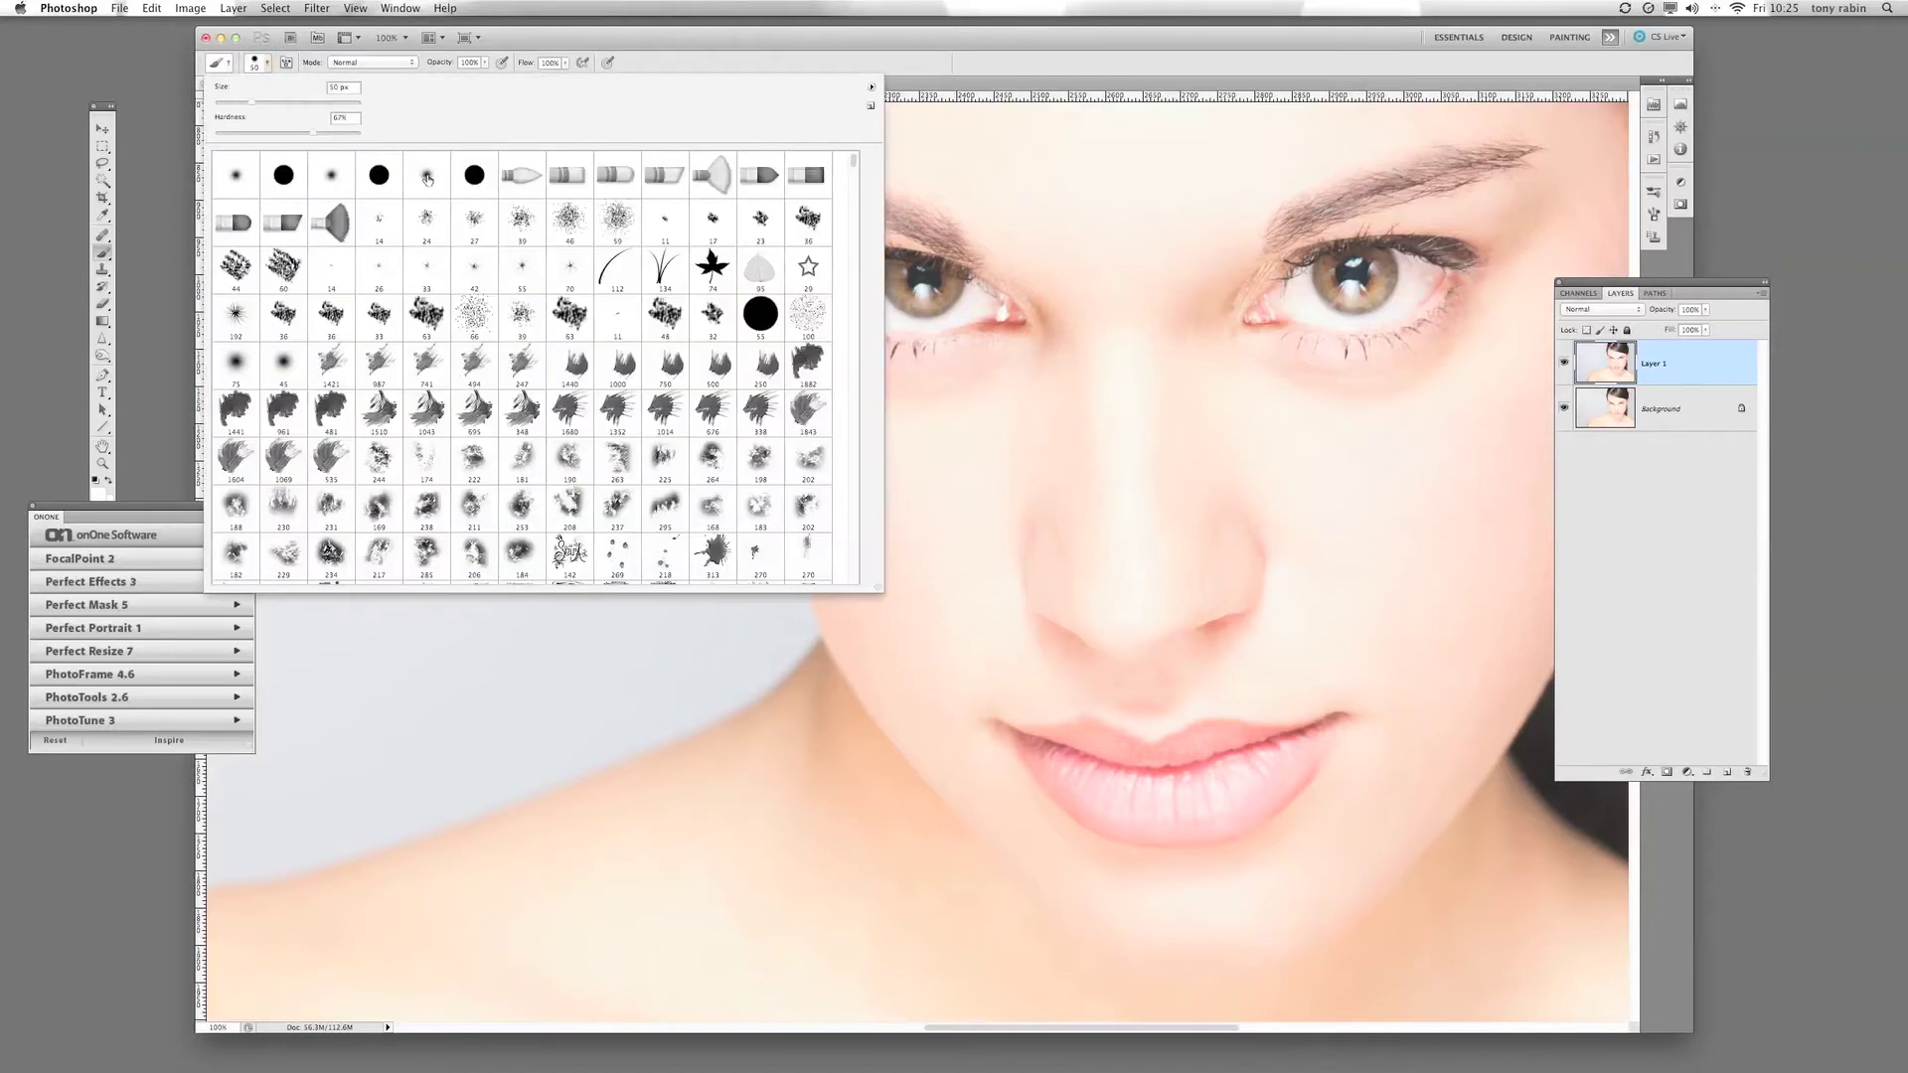
double_click(427, 179)
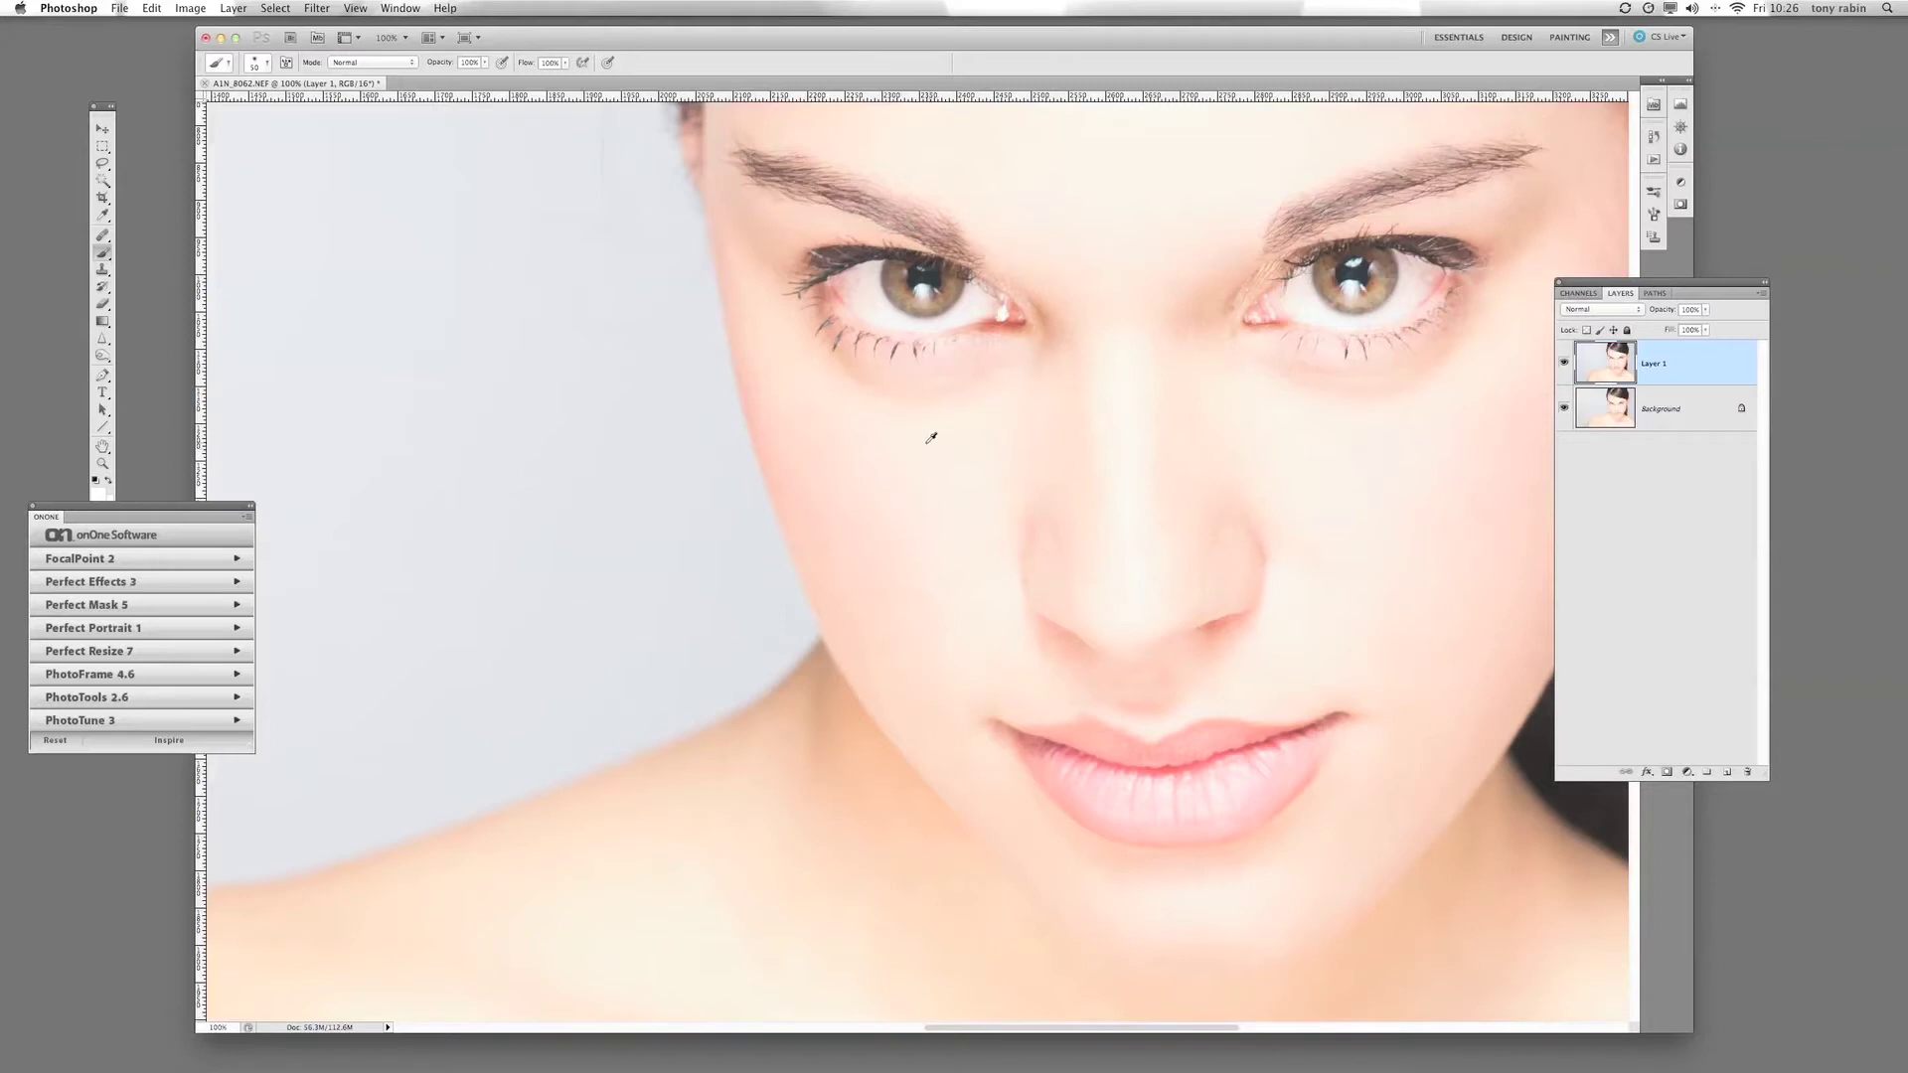
Sample the light cheek tone and paint it under the left-hand eye with an enlarged soft brush at low opacity.
alt+click(926, 437)
drag(1004, 360, 814, 363)
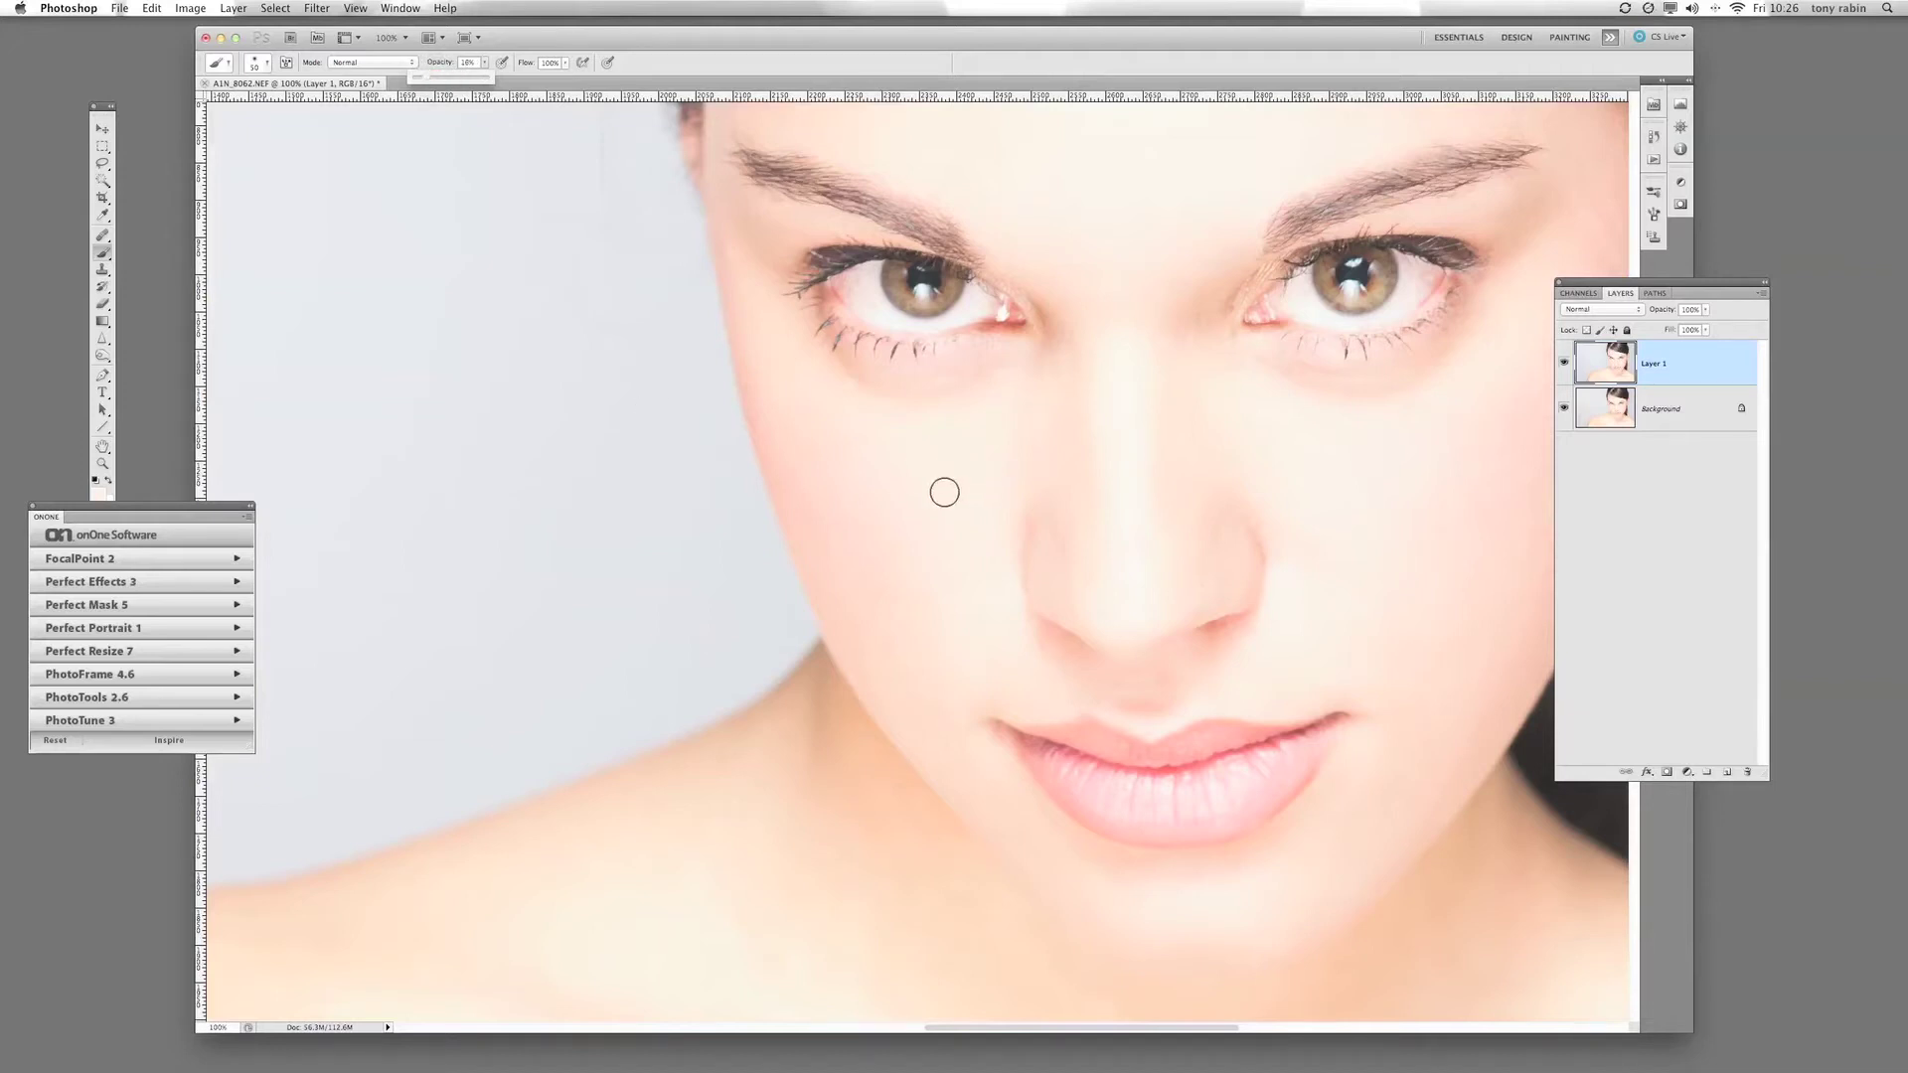
key(bracketright)
key(bracketright)
key(bracketright)
key(bracketright)
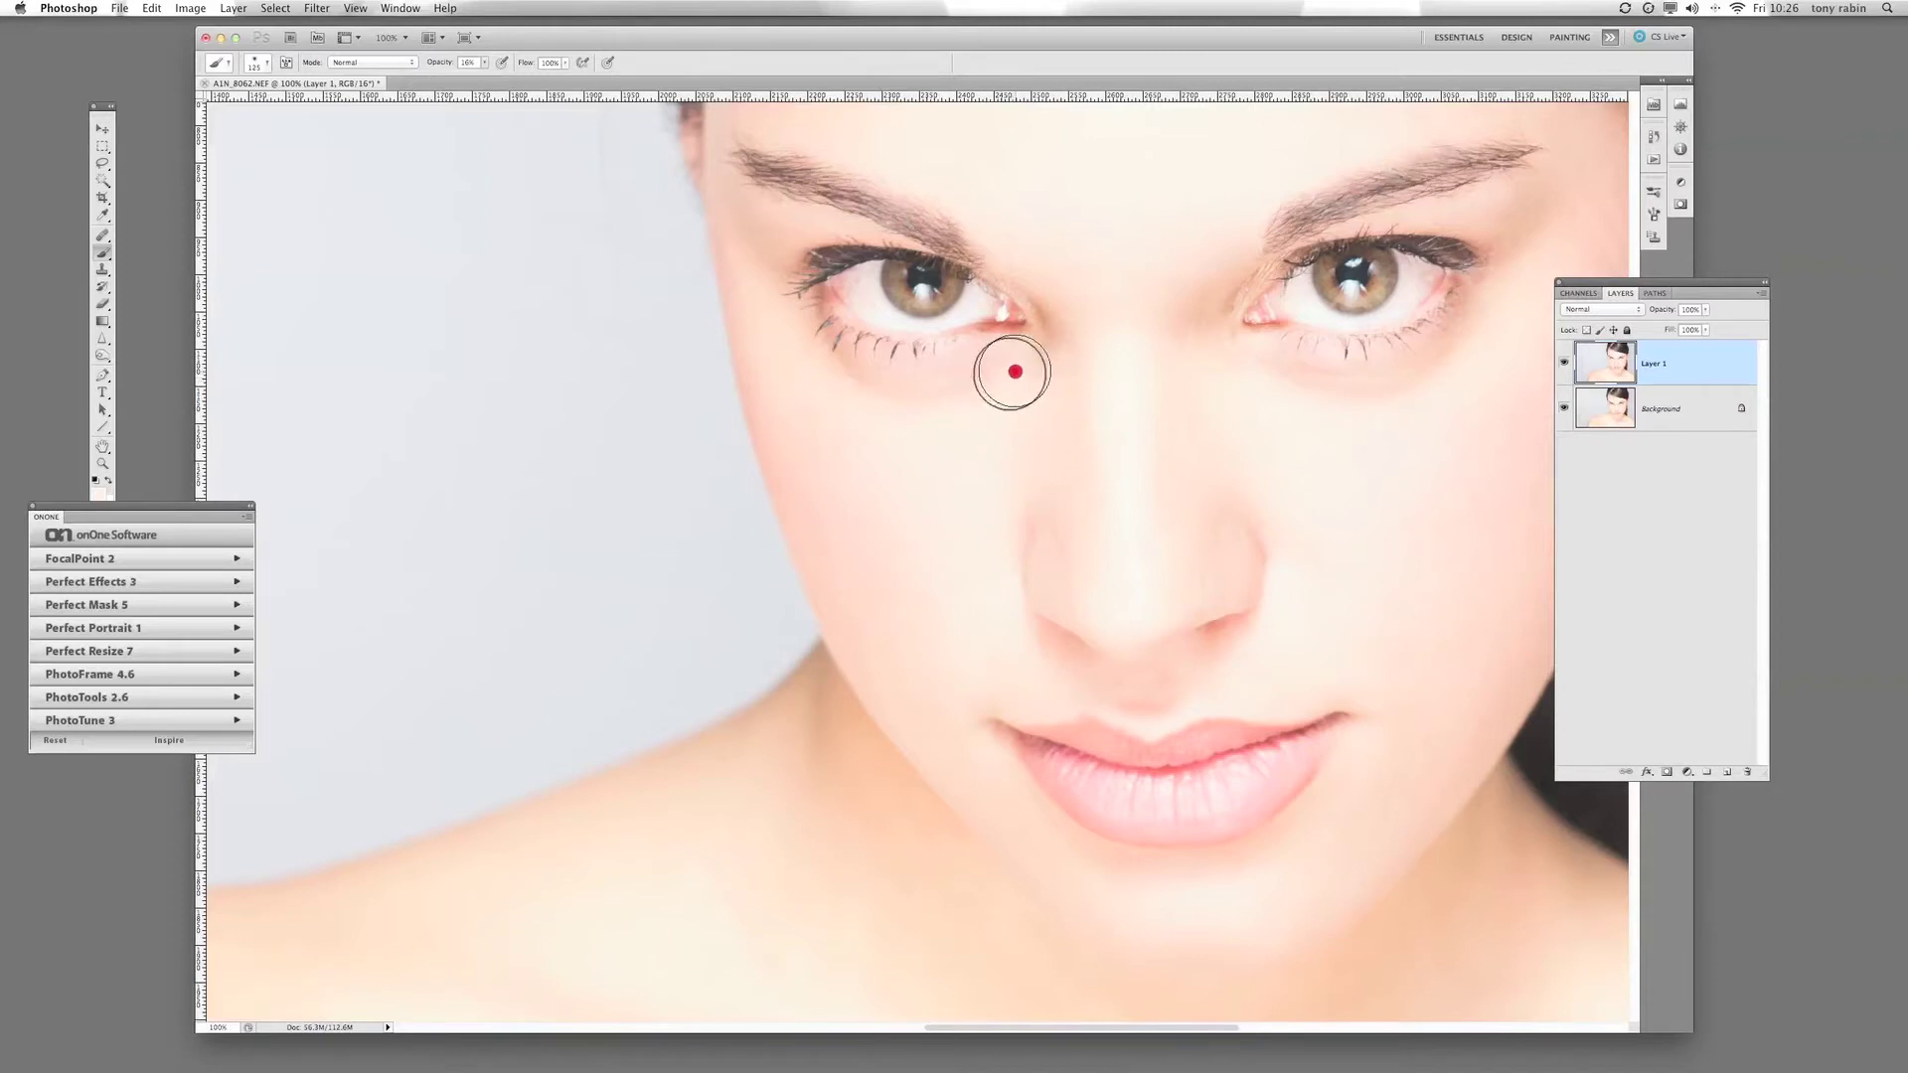
drag(1013, 371, 848, 391)
drag(1014, 388, 830, 378)
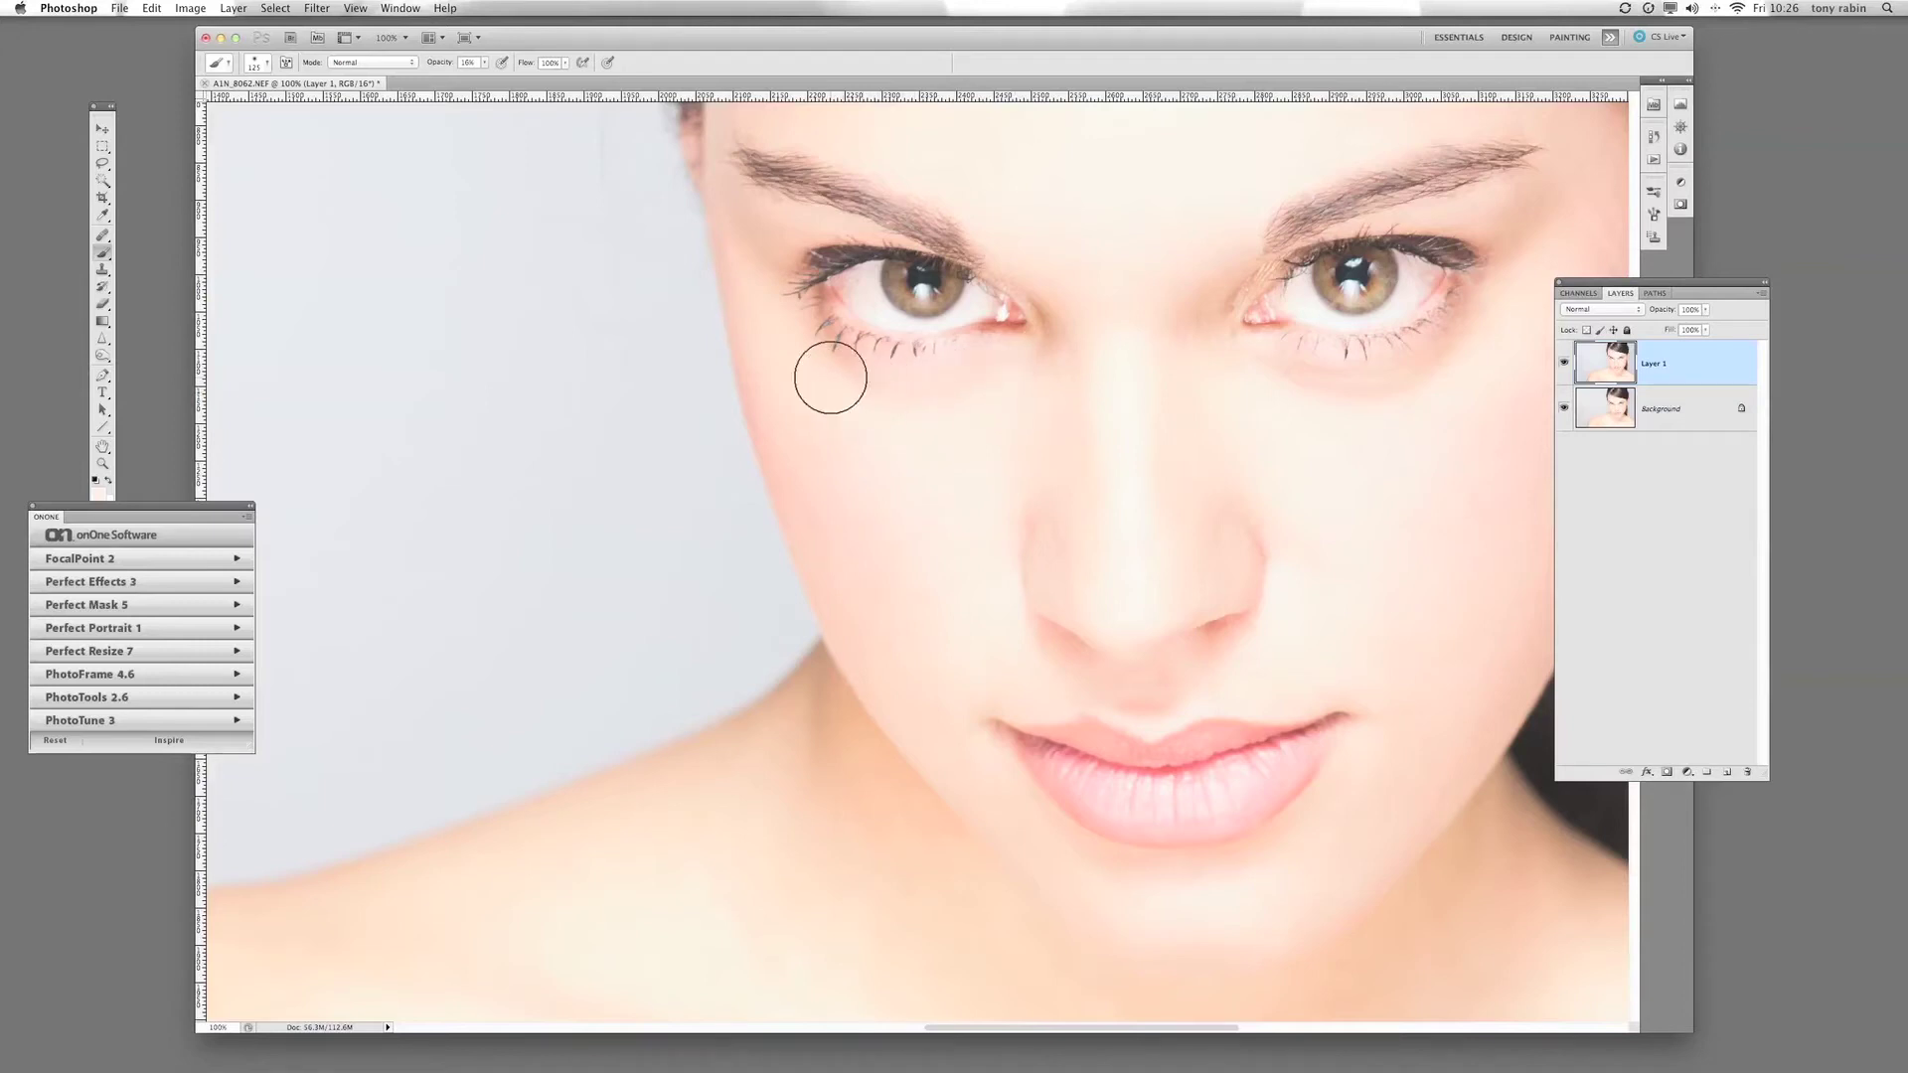
drag(1008, 367, 885, 381)
mouse_move(1014, 373)
mouse_down()
mouse_move(903, 391)
mouse_move(826, 377)
mouse_up()
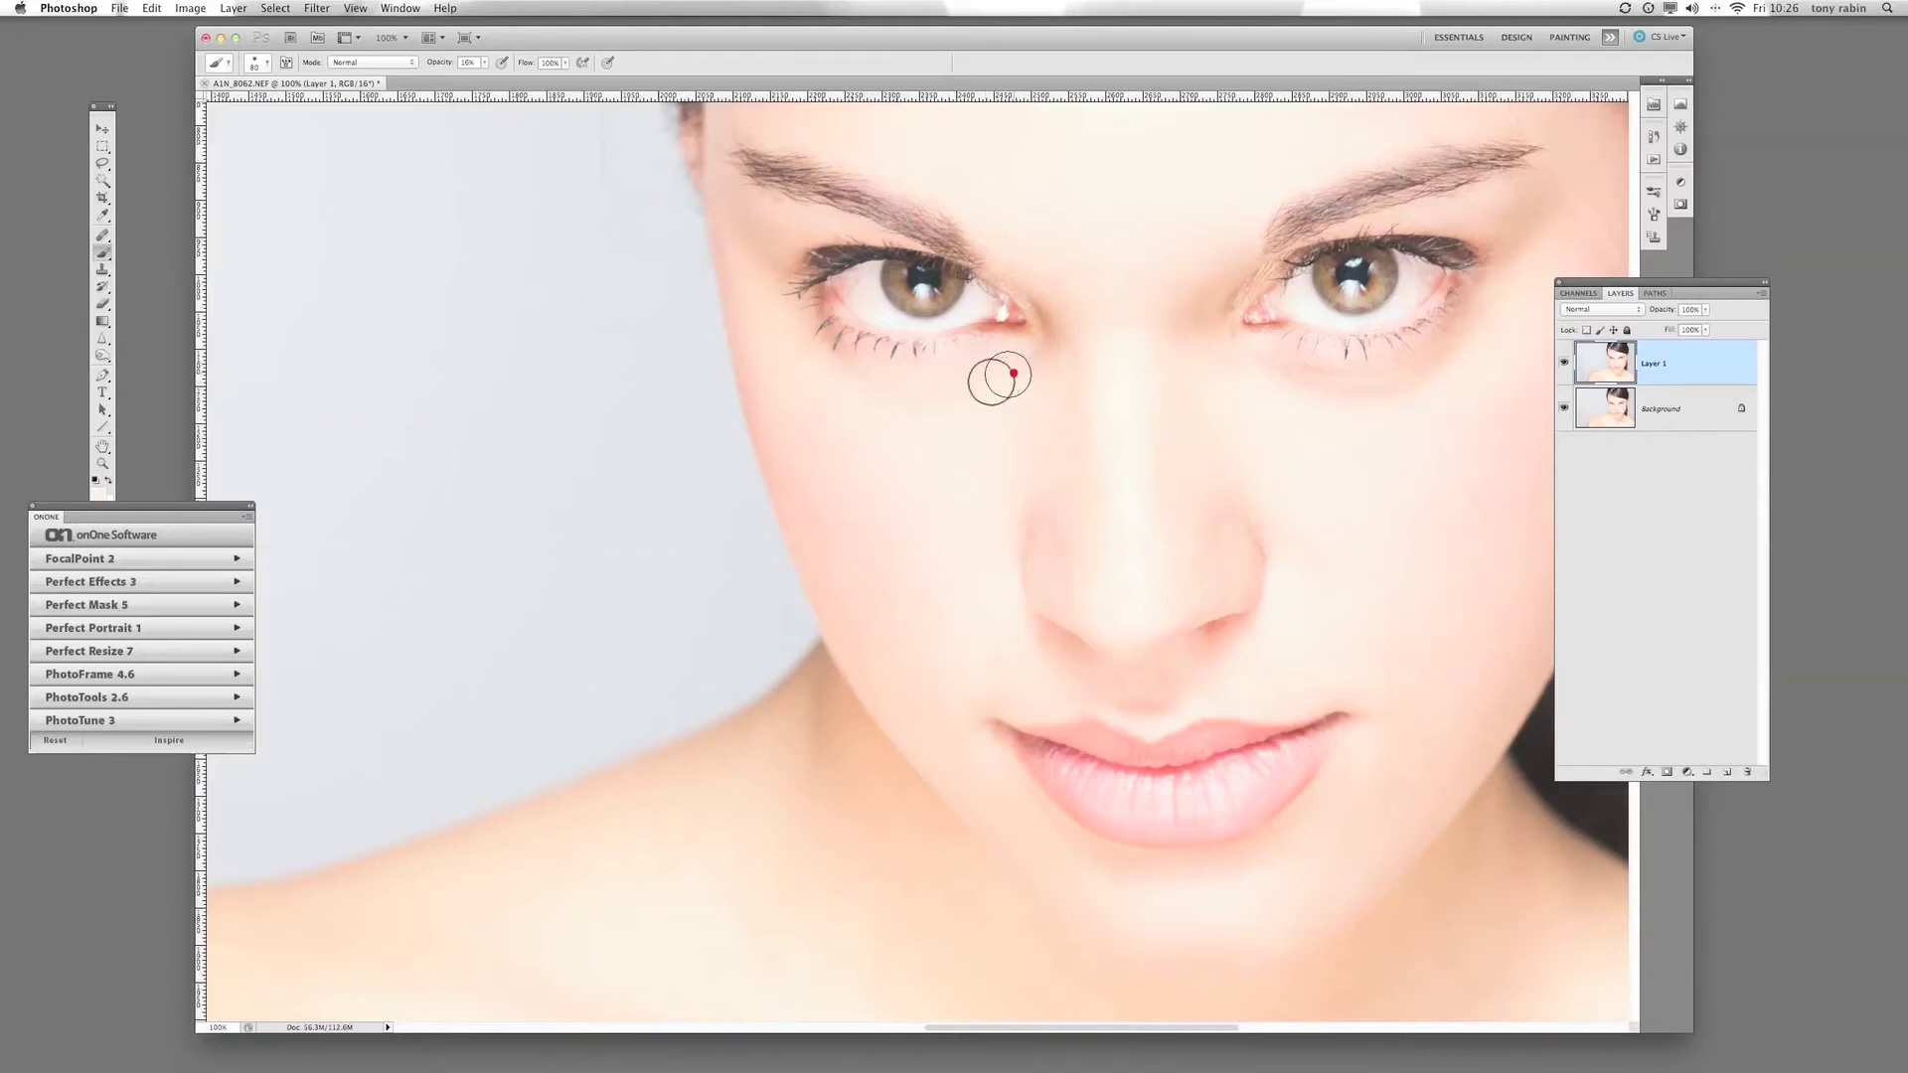
mouse_move(1013, 373)
mouse_down()
mouse_move(891, 404)
mouse_move(826, 383)
mouse_up()
Lighten the shadow under the right-hand eye with repeated low-opacity strokes of the sampled skin tone.
mouse_move(1273, 378)
mouse_down()
mouse_move(1389, 390)
mouse_move(1446, 369)
mouse_up()
drag(1327, 386, 1427, 375)
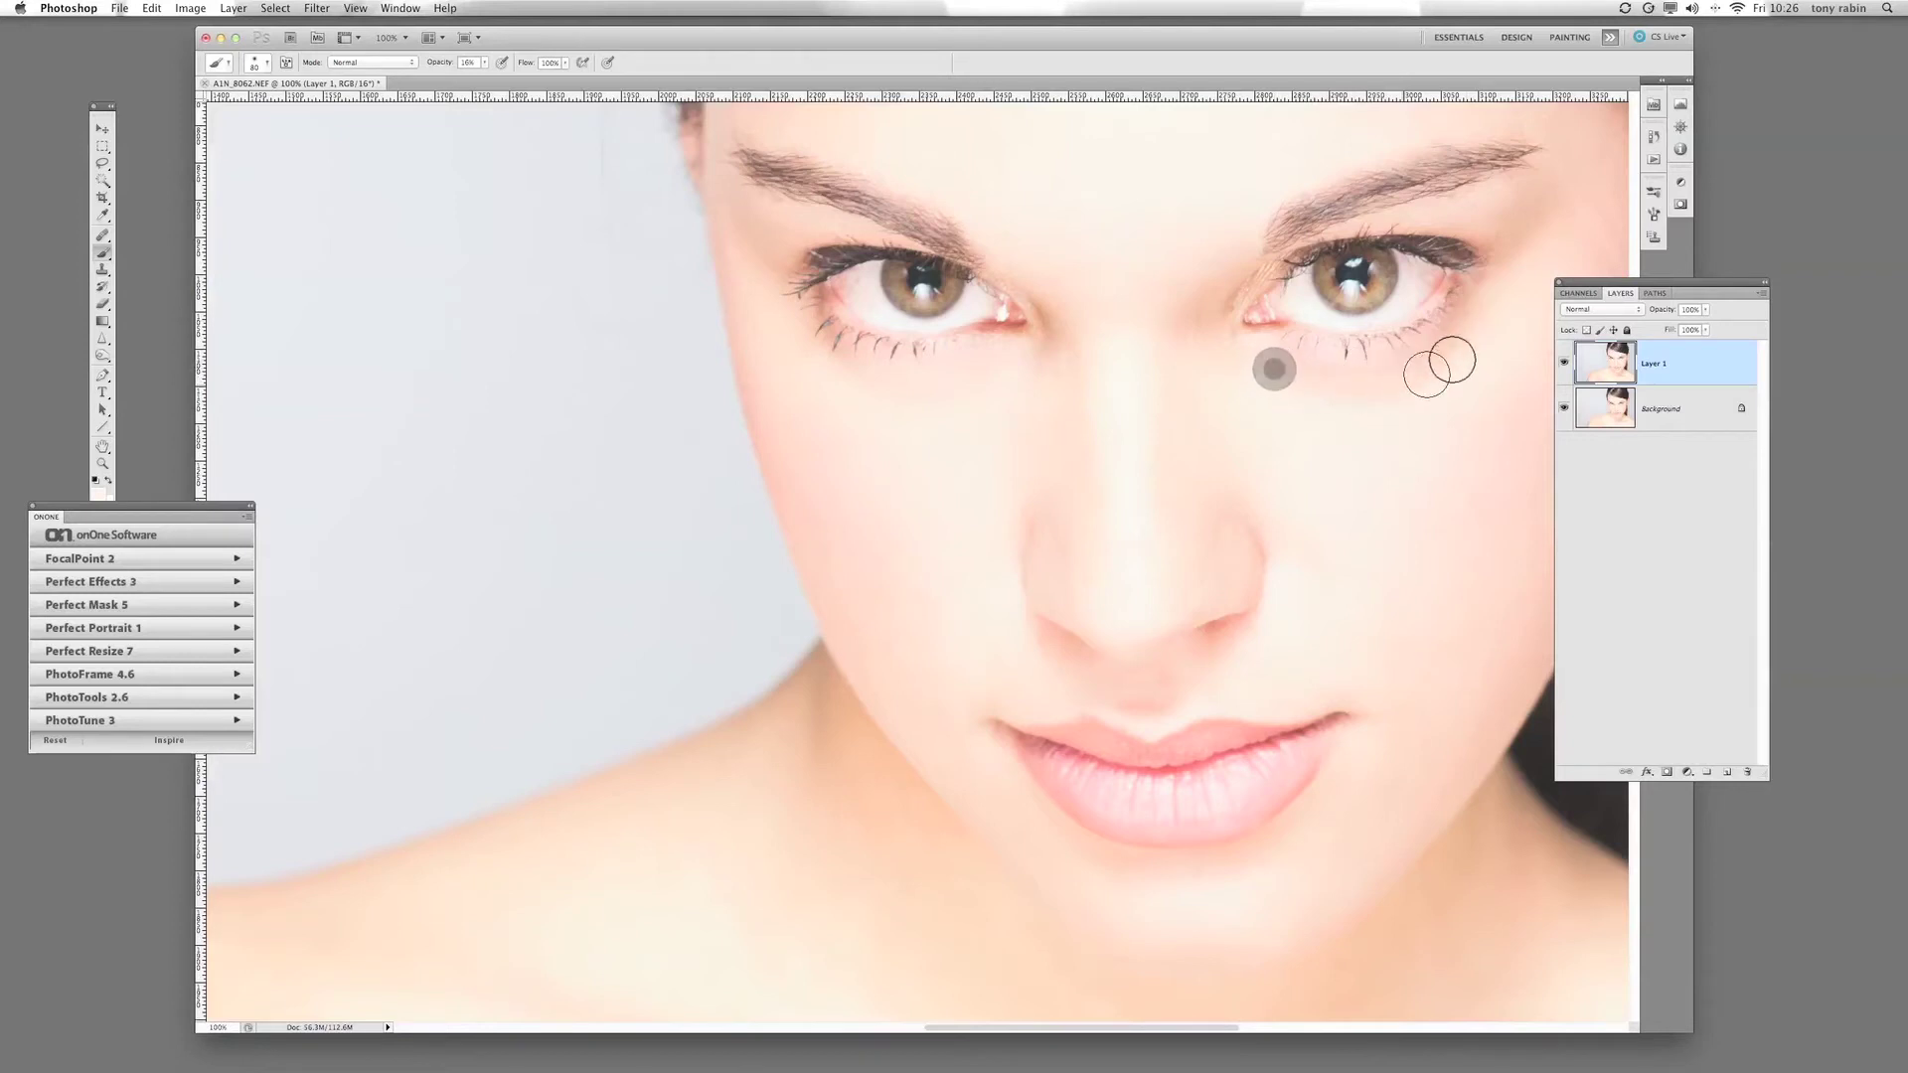
mouse_move(1273, 368)
mouse_down()
mouse_move(1355, 392)
mouse_move(1468, 338)
mouse_up()
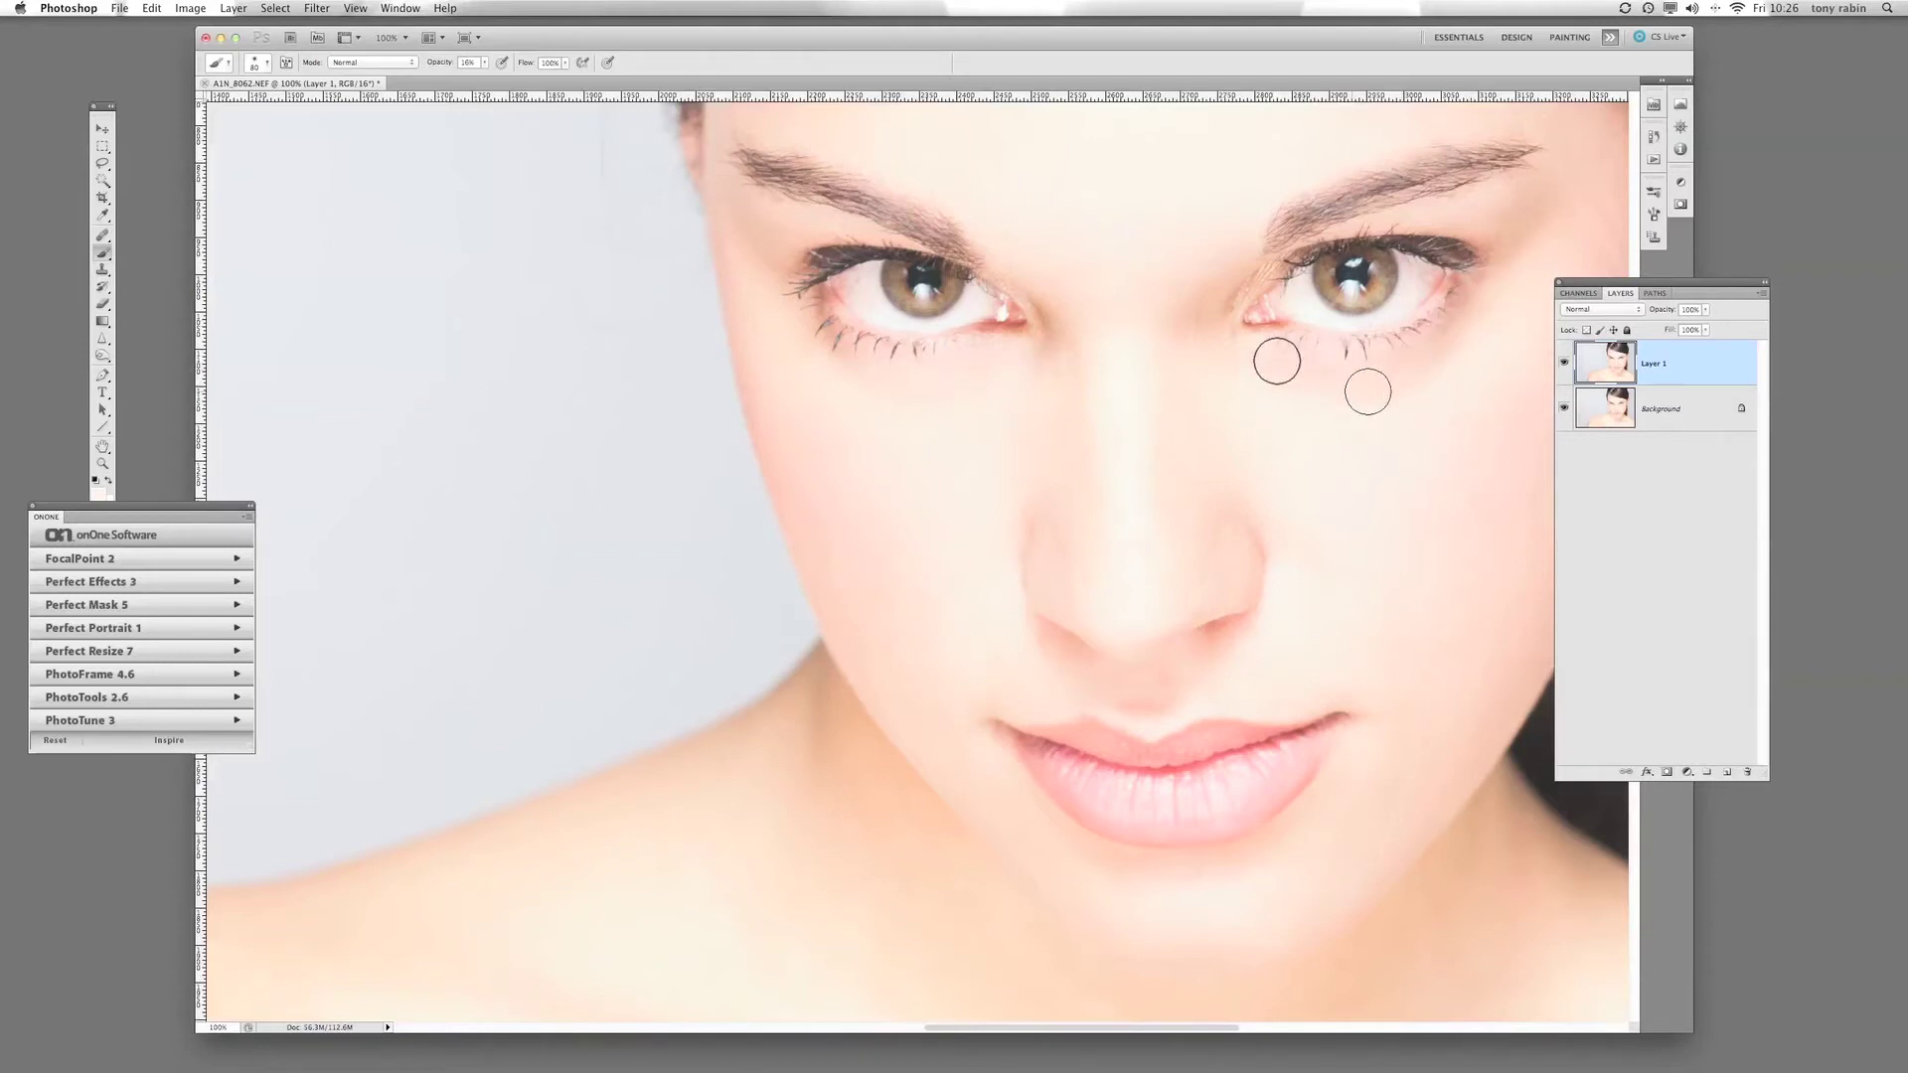
mouse_move(1265, 363)
mouse_down()
mouse_move(1414, 370)
mouse_move(1477, 324)
mouse_up()
mouse_move(1260, 364)
mouse_down()
mouse_move(1350, 381)
mouse_move(1478, 328)
mouse_up()
mouse_move(1260, 365)
mouse_down()
mouse_move(1339, 377)
mouse_move(1448, 341)
mouse_up()
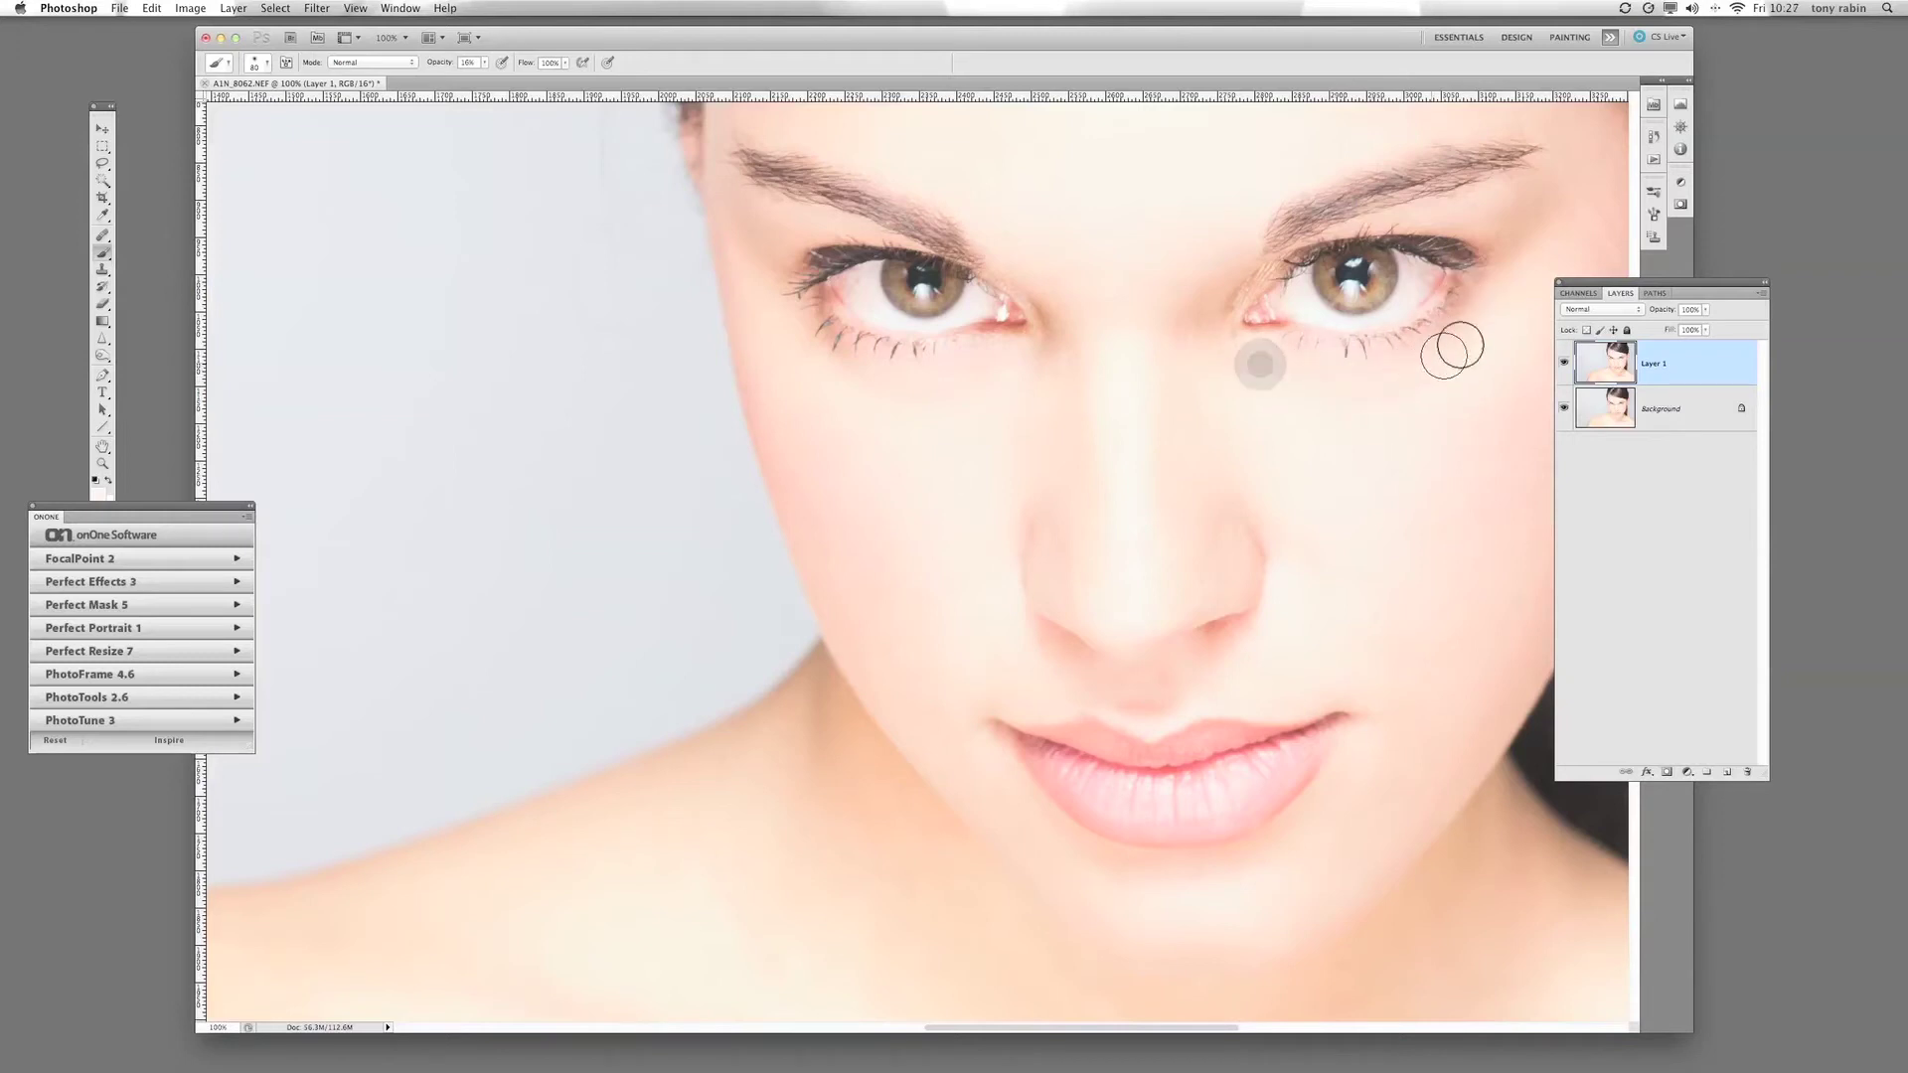
mouse_move(1337, 398)
mouse_down()
mouse_move(1404, 392)
mouse_move(1410, 345)
mouse_up()
mouse_move(1236, 384)
mouse_down()
mouse_move(1294, 416)
mouse_move(1440, 356)
mouse_up()
Resample the skin below the left-hand eye and smooth its under-eye area with two more strokes.
alt+click(984, 425)
mouse_move(1010, 384)
mouse_down()
mouse_move(894, 403)
mouse_move(848, 386)
mouse_move(1018, 379)
mouse_move(892, 400)
mouse_move(835, 375)
mouse_up()
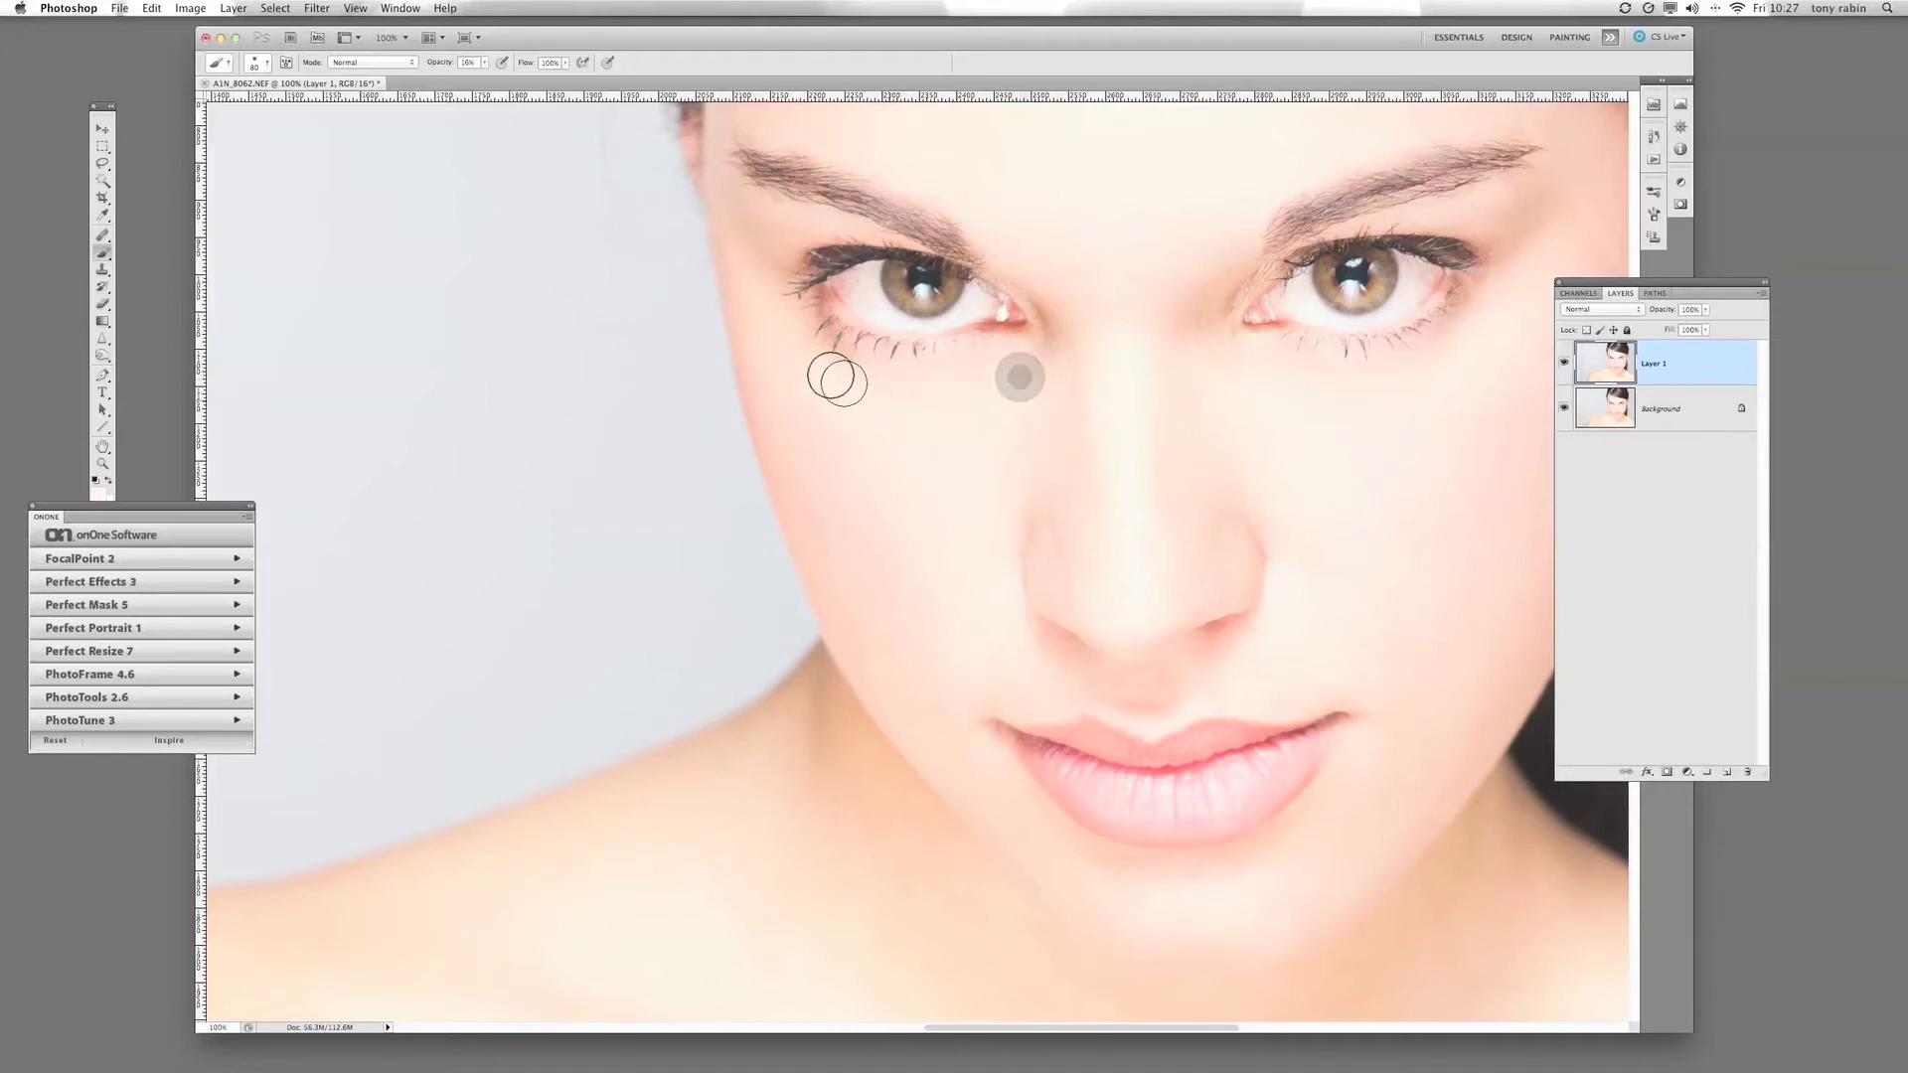
mouse_move(1018, 387)
mouse_down()
mouse_move(912, 409)
mouse_move(808, 372)
mouse_up()
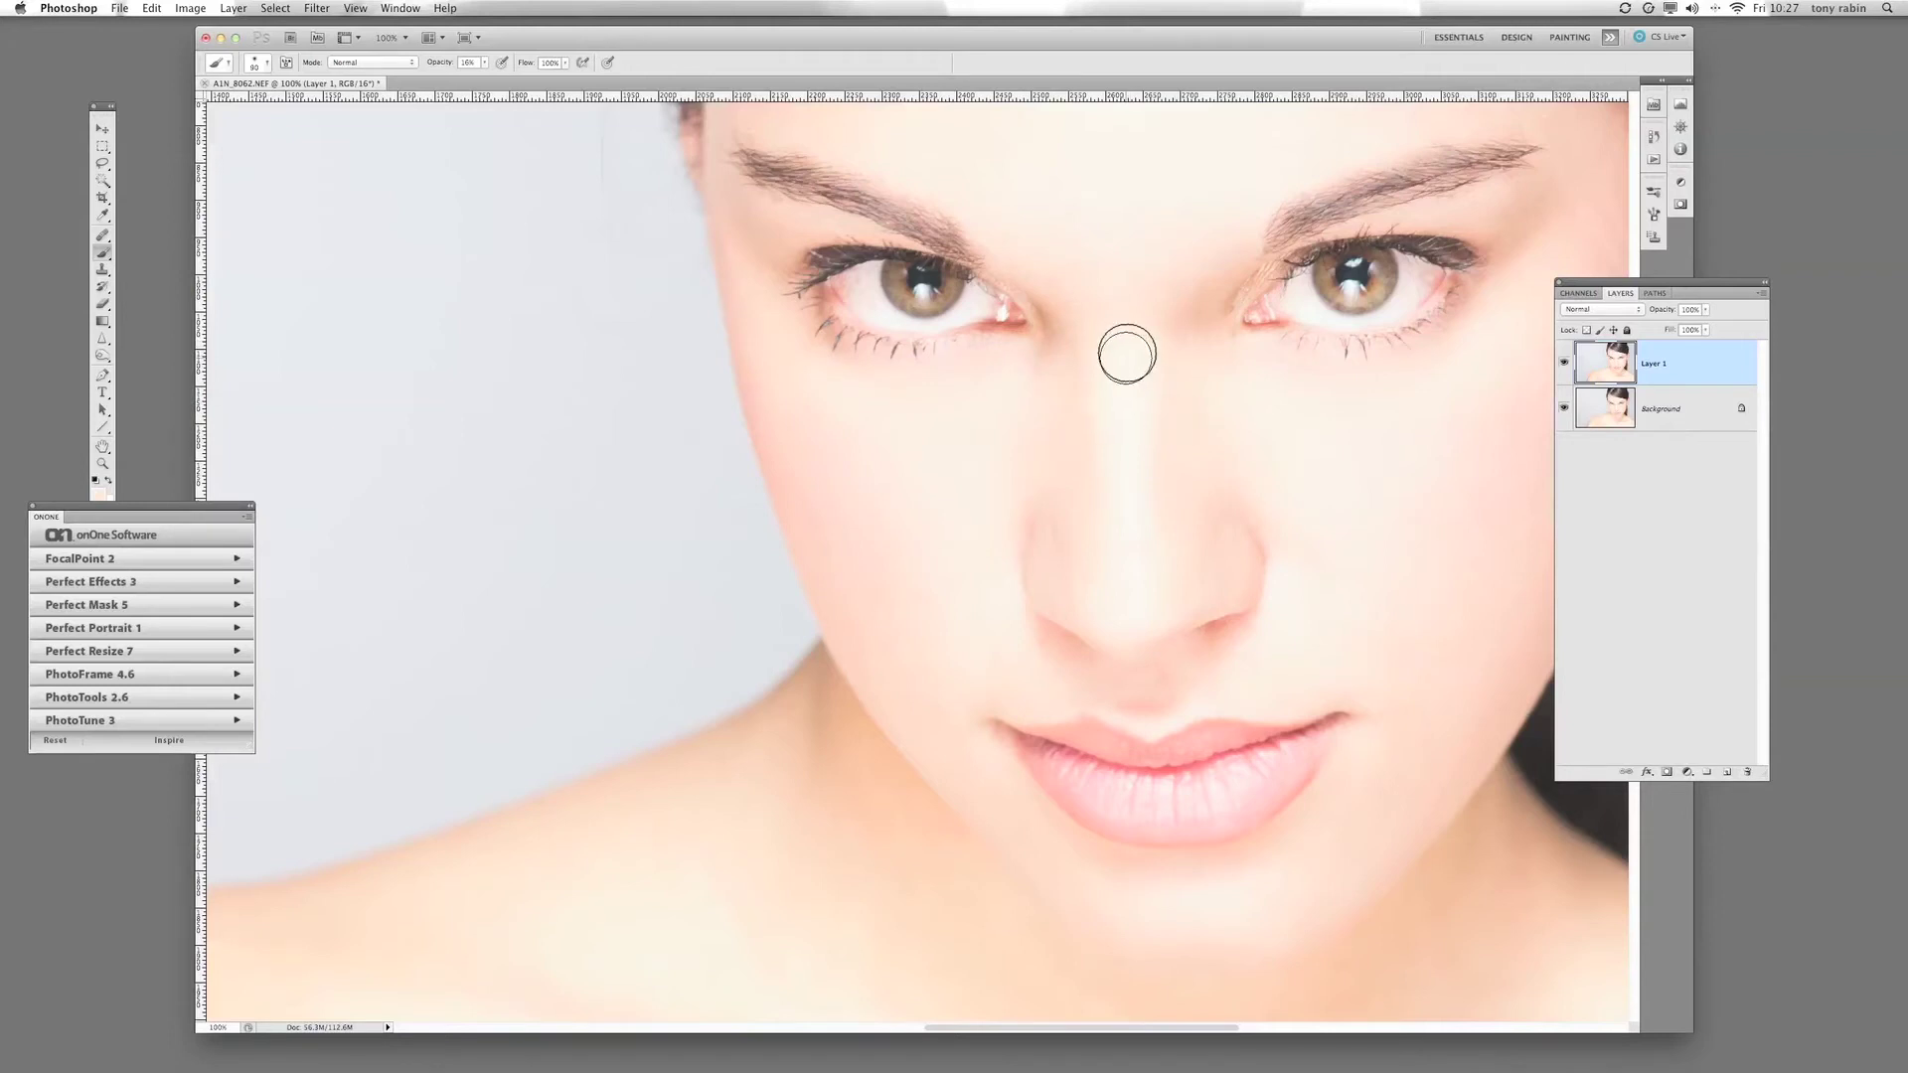
Enlarge the brush and paint the skin tone along the bridge of the nose.
key(bracketright)
key(bracketright)
key(bracketright)
key(bracketright)
drag(1119, 343, 1116, 417)
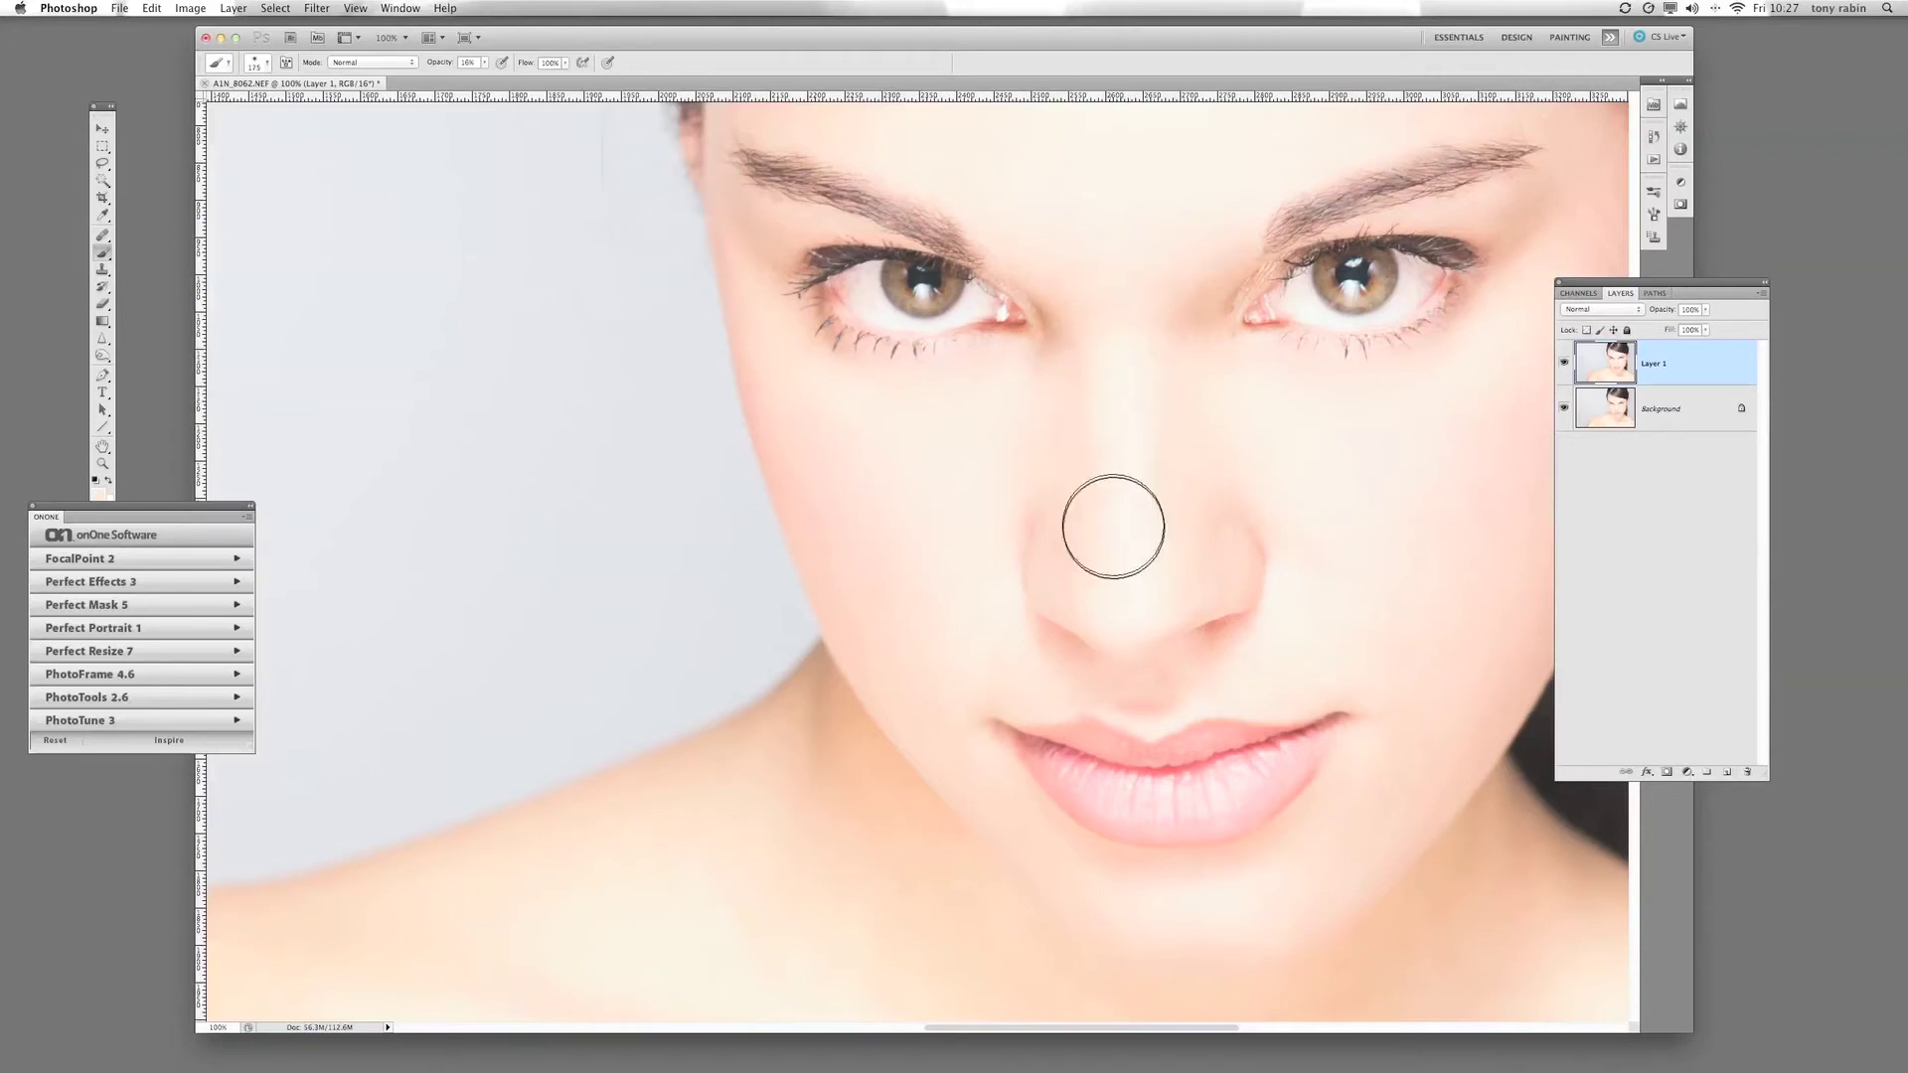
click(1124, 331)
Sample the skin beside the right-hand eye and even out the right-hand cheek with broad diagonal strokes.
drag(1320, 492, 1170, 574)
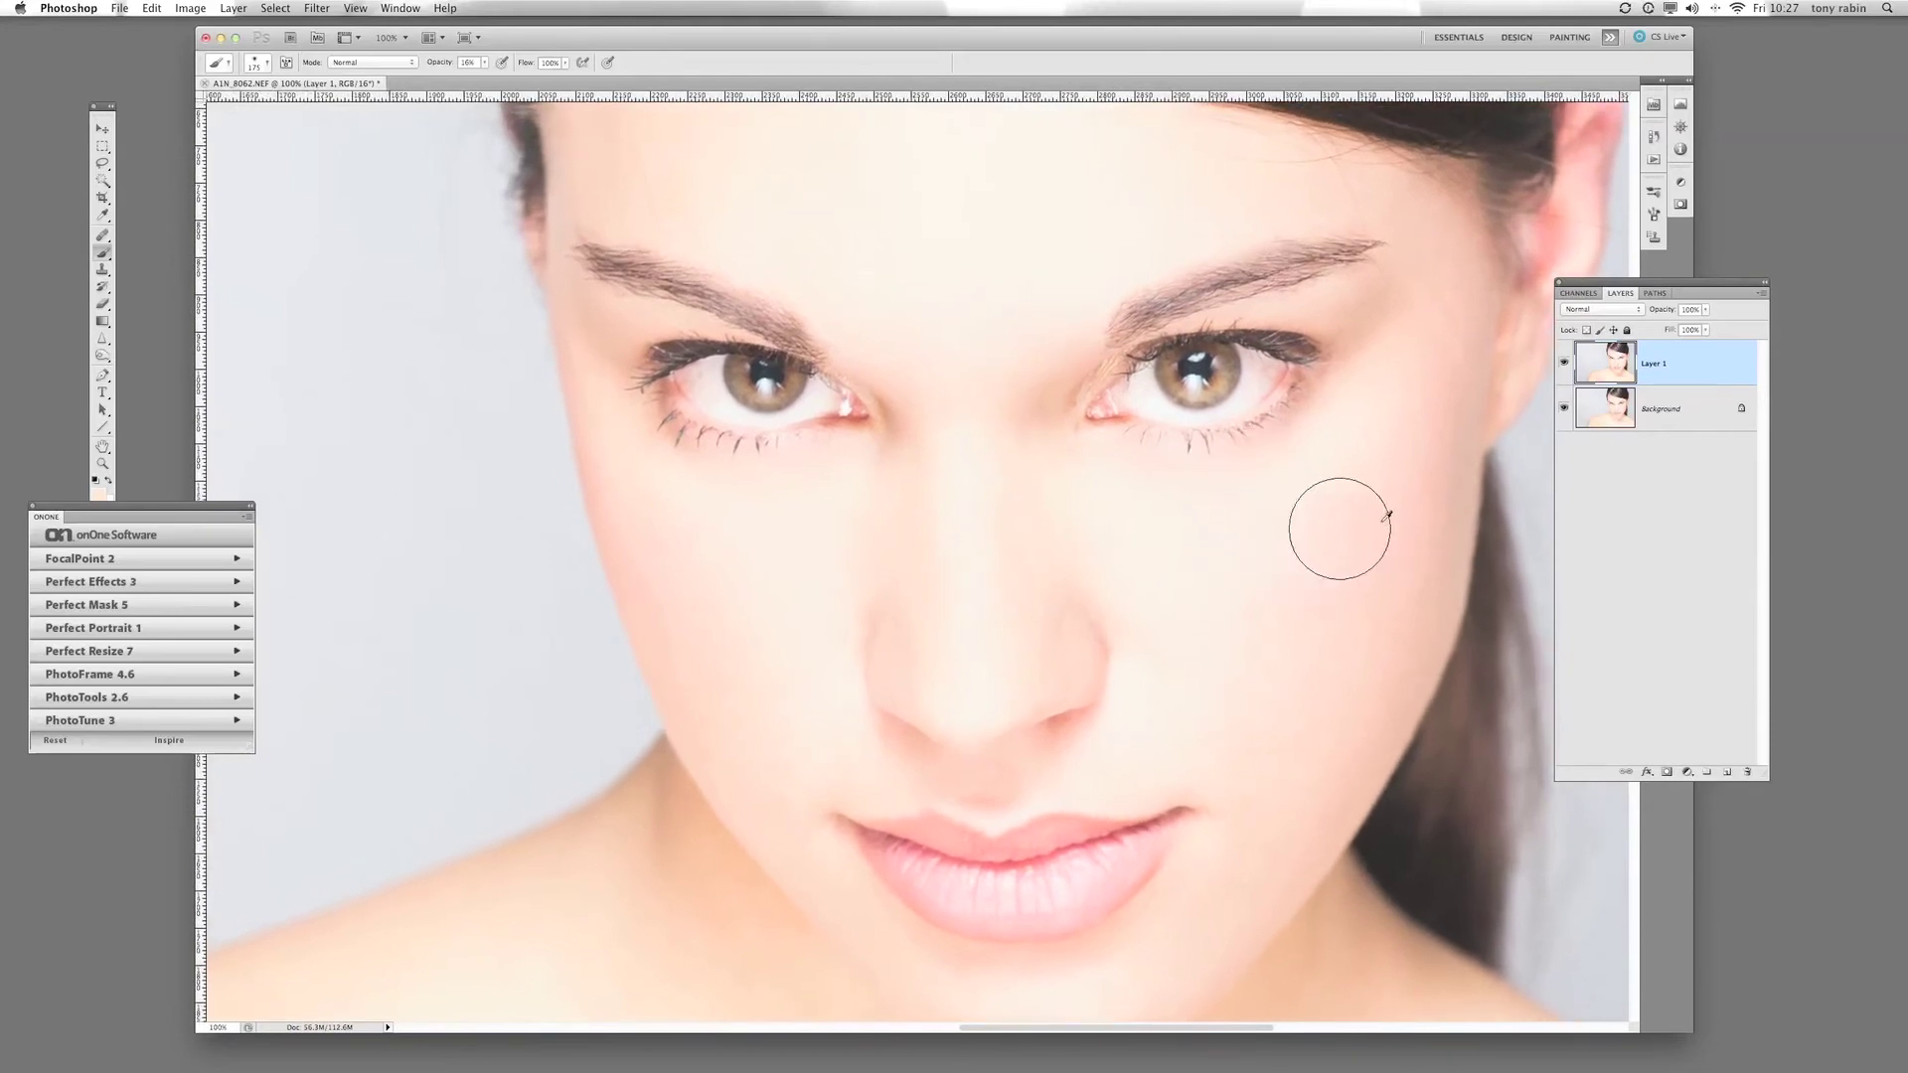
alt+click(1418, 441)
drag(1394, 504, 1291, 620)
drag(1389, 564, 1284, 687)
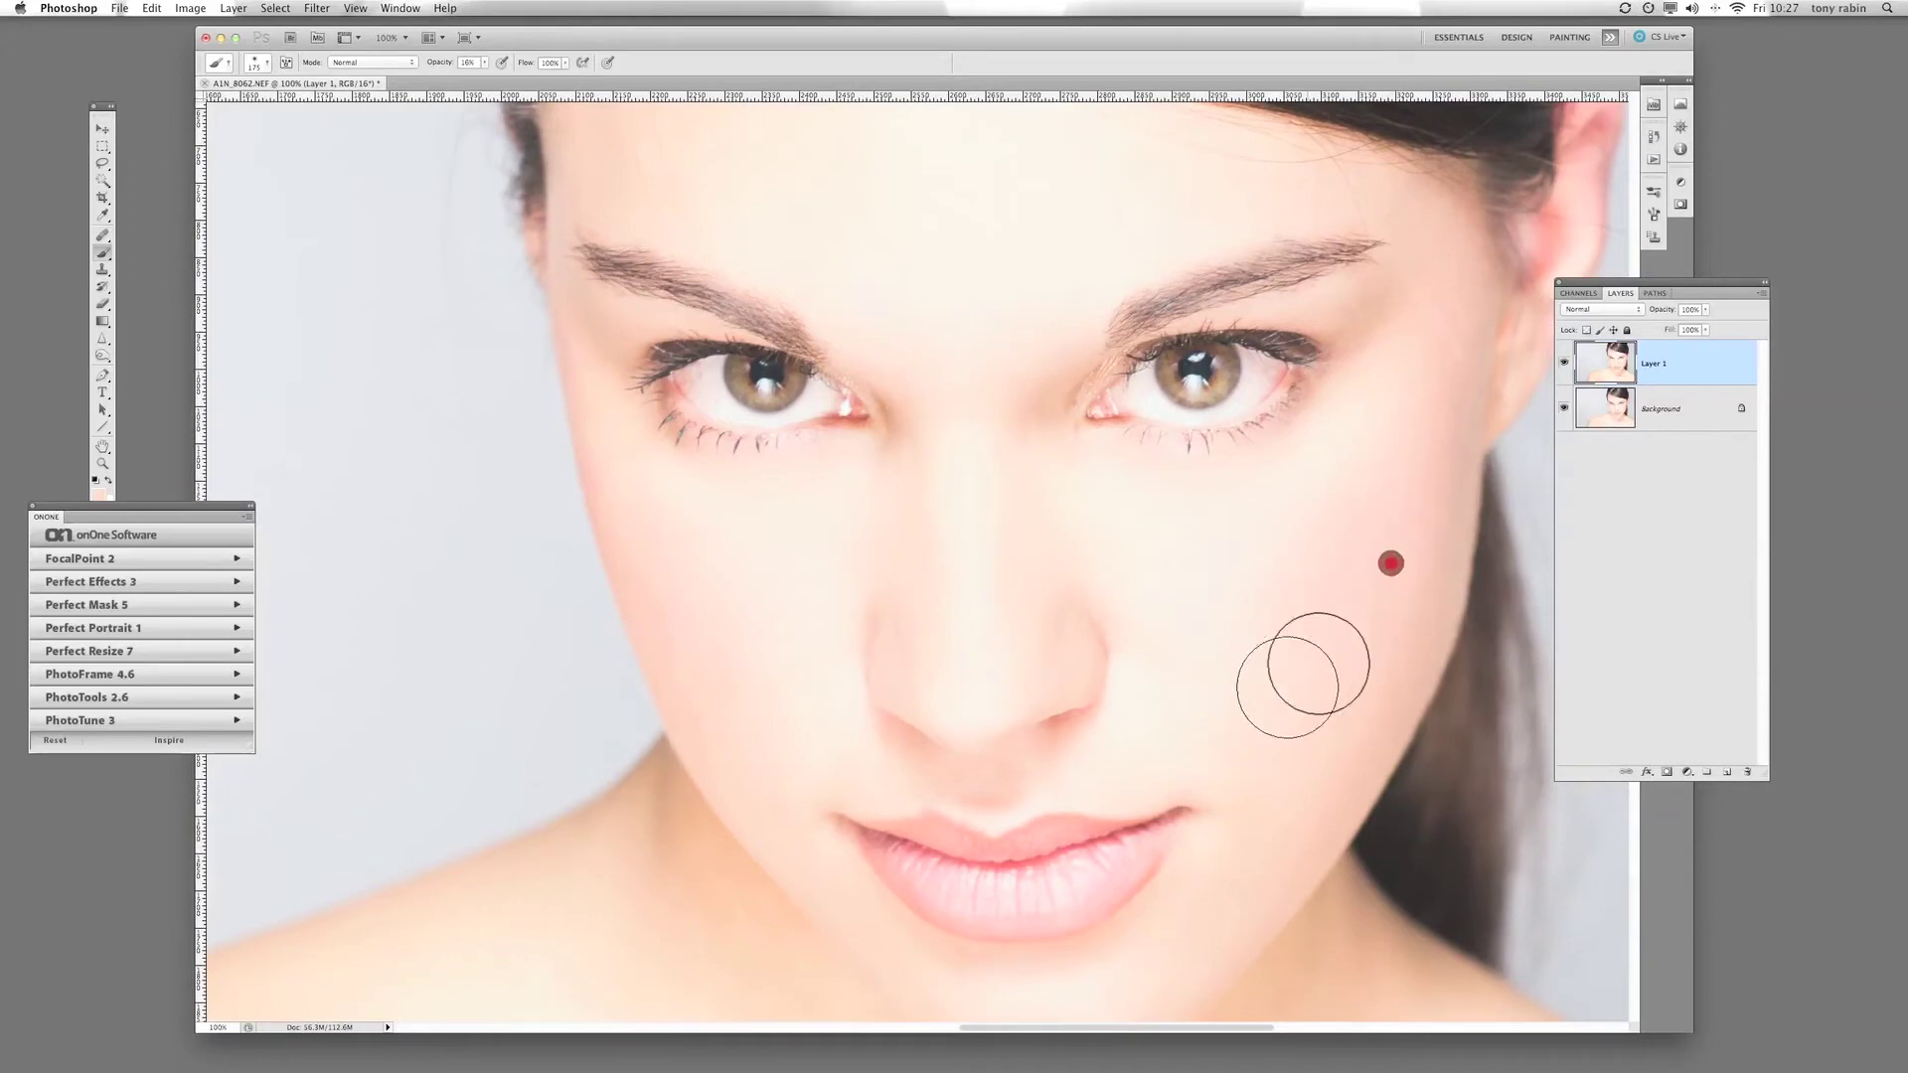
drag(1385, 617, 1235, 762)
Sample the left-hand cheek's tone and even out that cheek with broad strokes toward the mouth.
alt+click(624, 532)
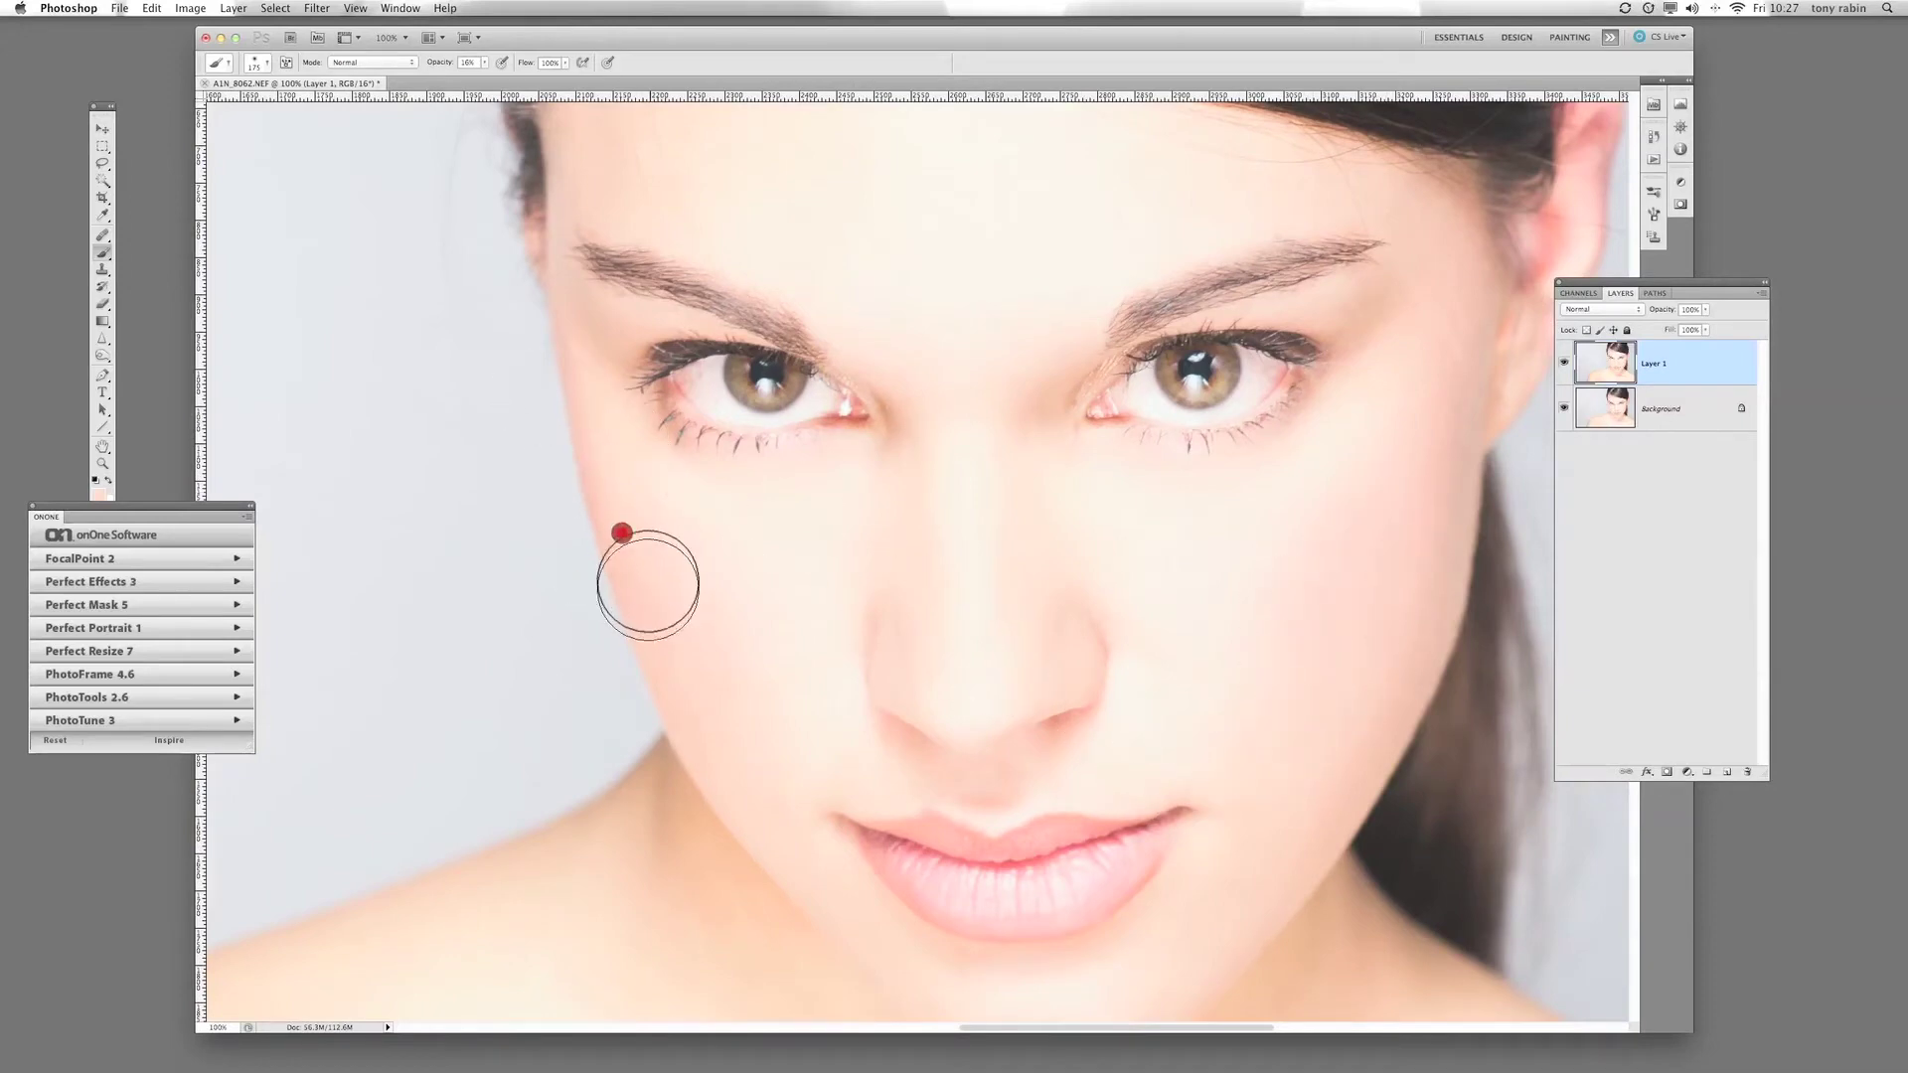
mouse_move(642, 573)
mouse_down()
mouse_move(768, 709)
mouse_move(766, 679)
mouse_move(819, 715)
mouse_up()
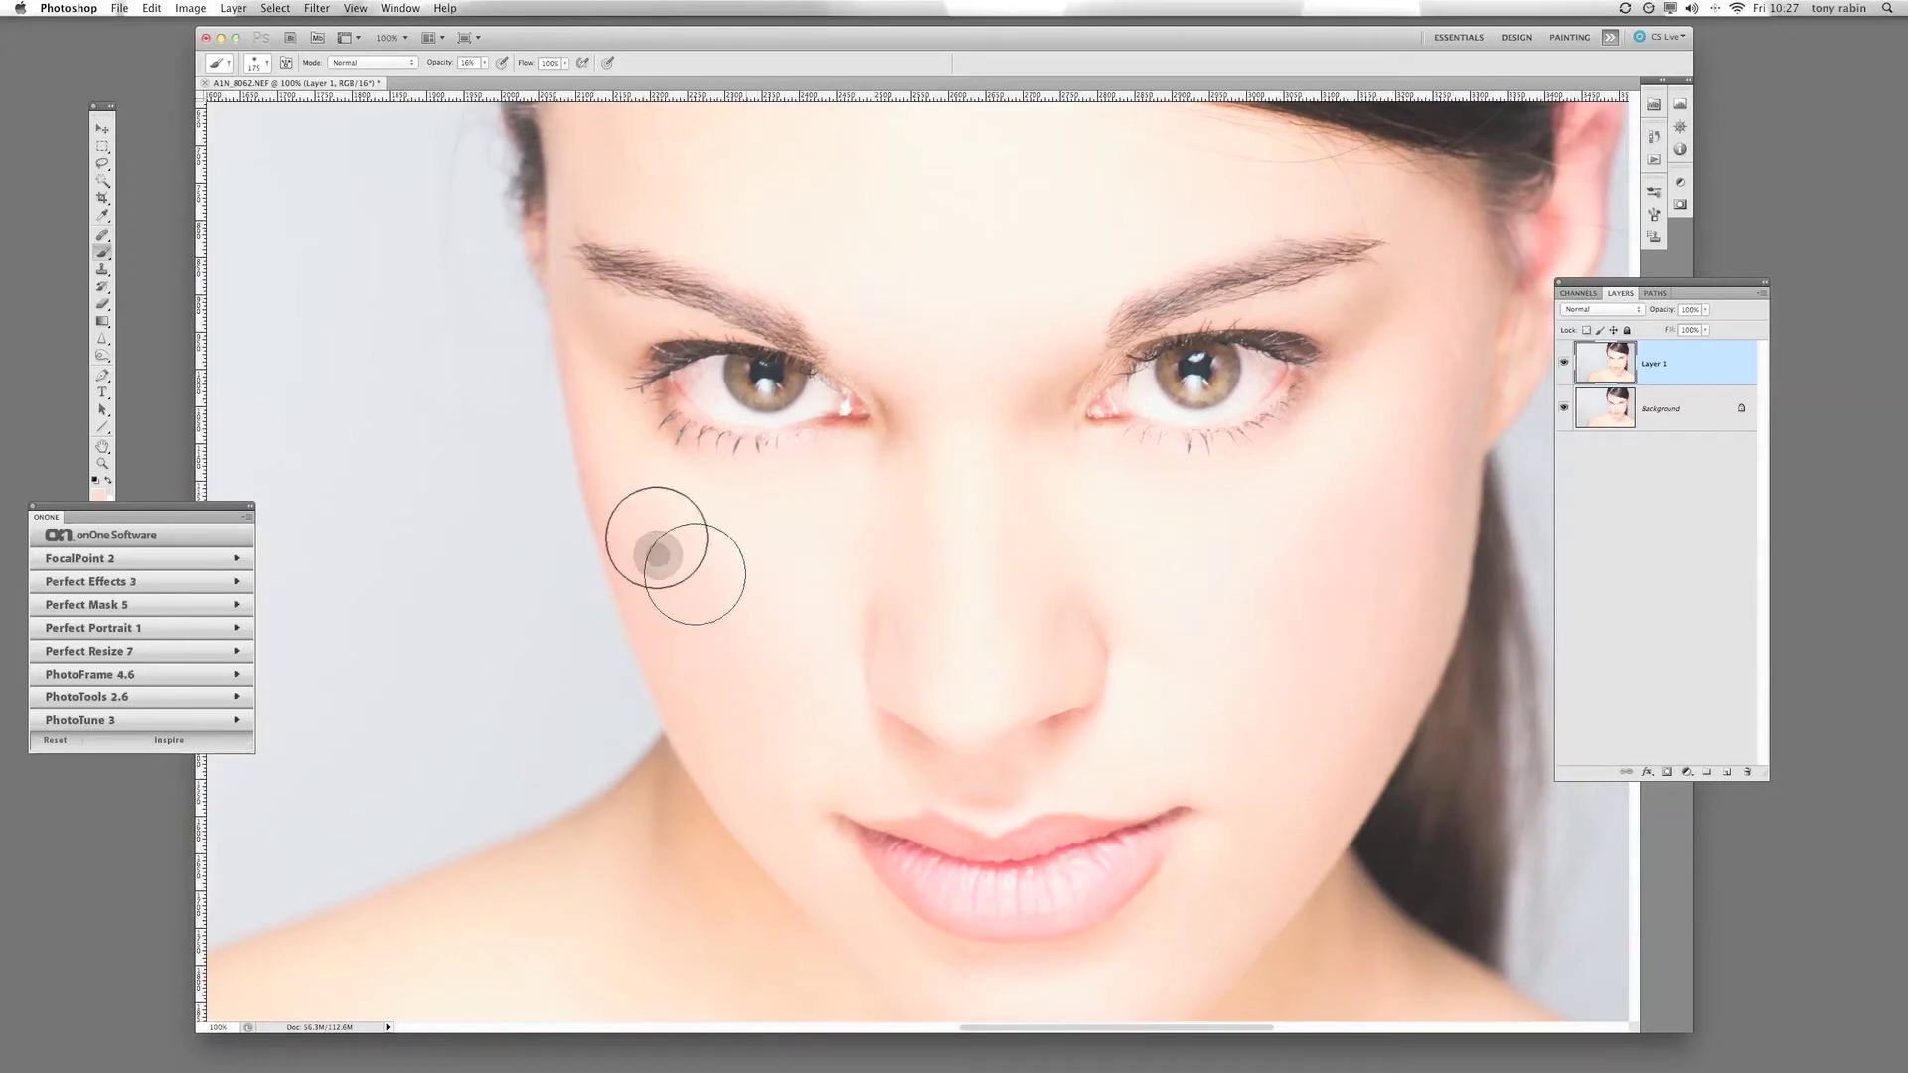
drag(645, 535, 787, 729)
Sample clean forehead skin with the Clone Stamp and clone it down the forehead above the left-hand eyebrow.
mouse_move(937, 344)
mouse_down()
mouse_move(1047, 566)
mouse_move(1068, 571)
mouse_up()
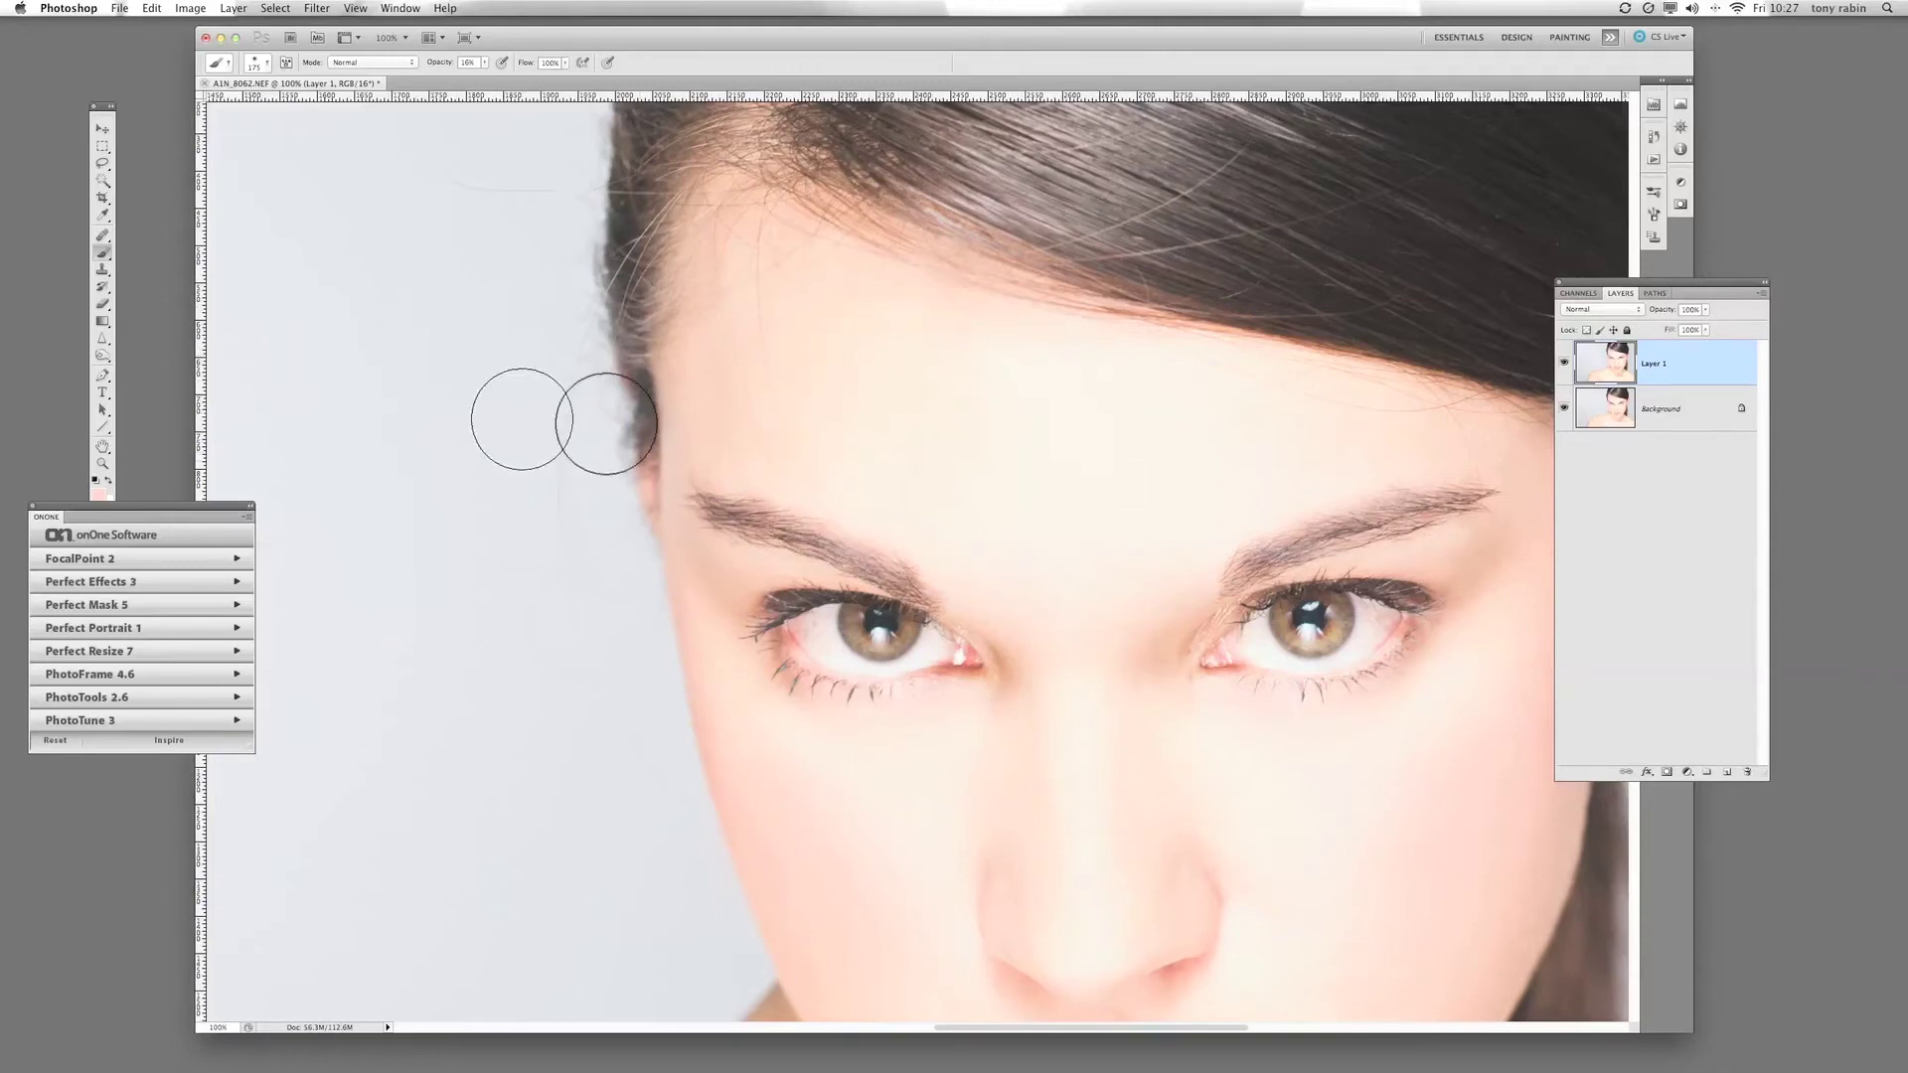
key(s)
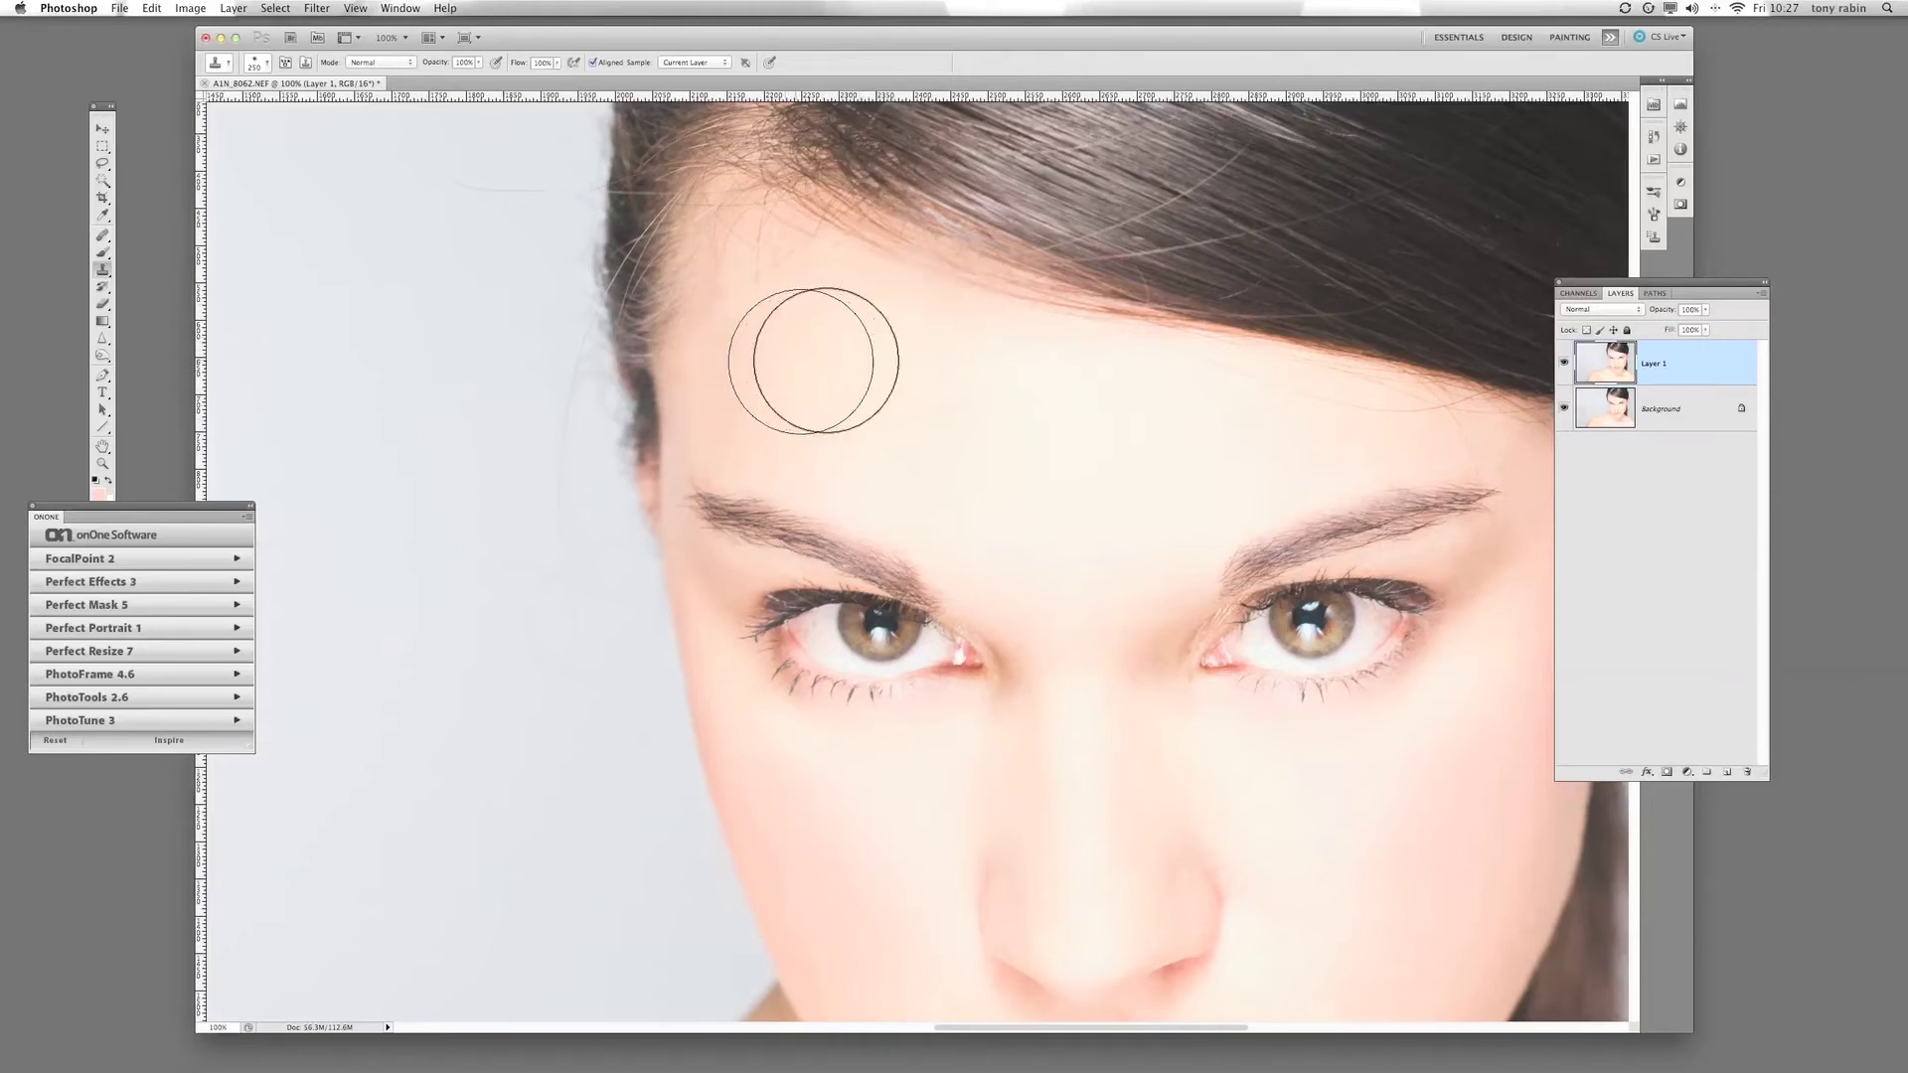
alt+click(859, 342)
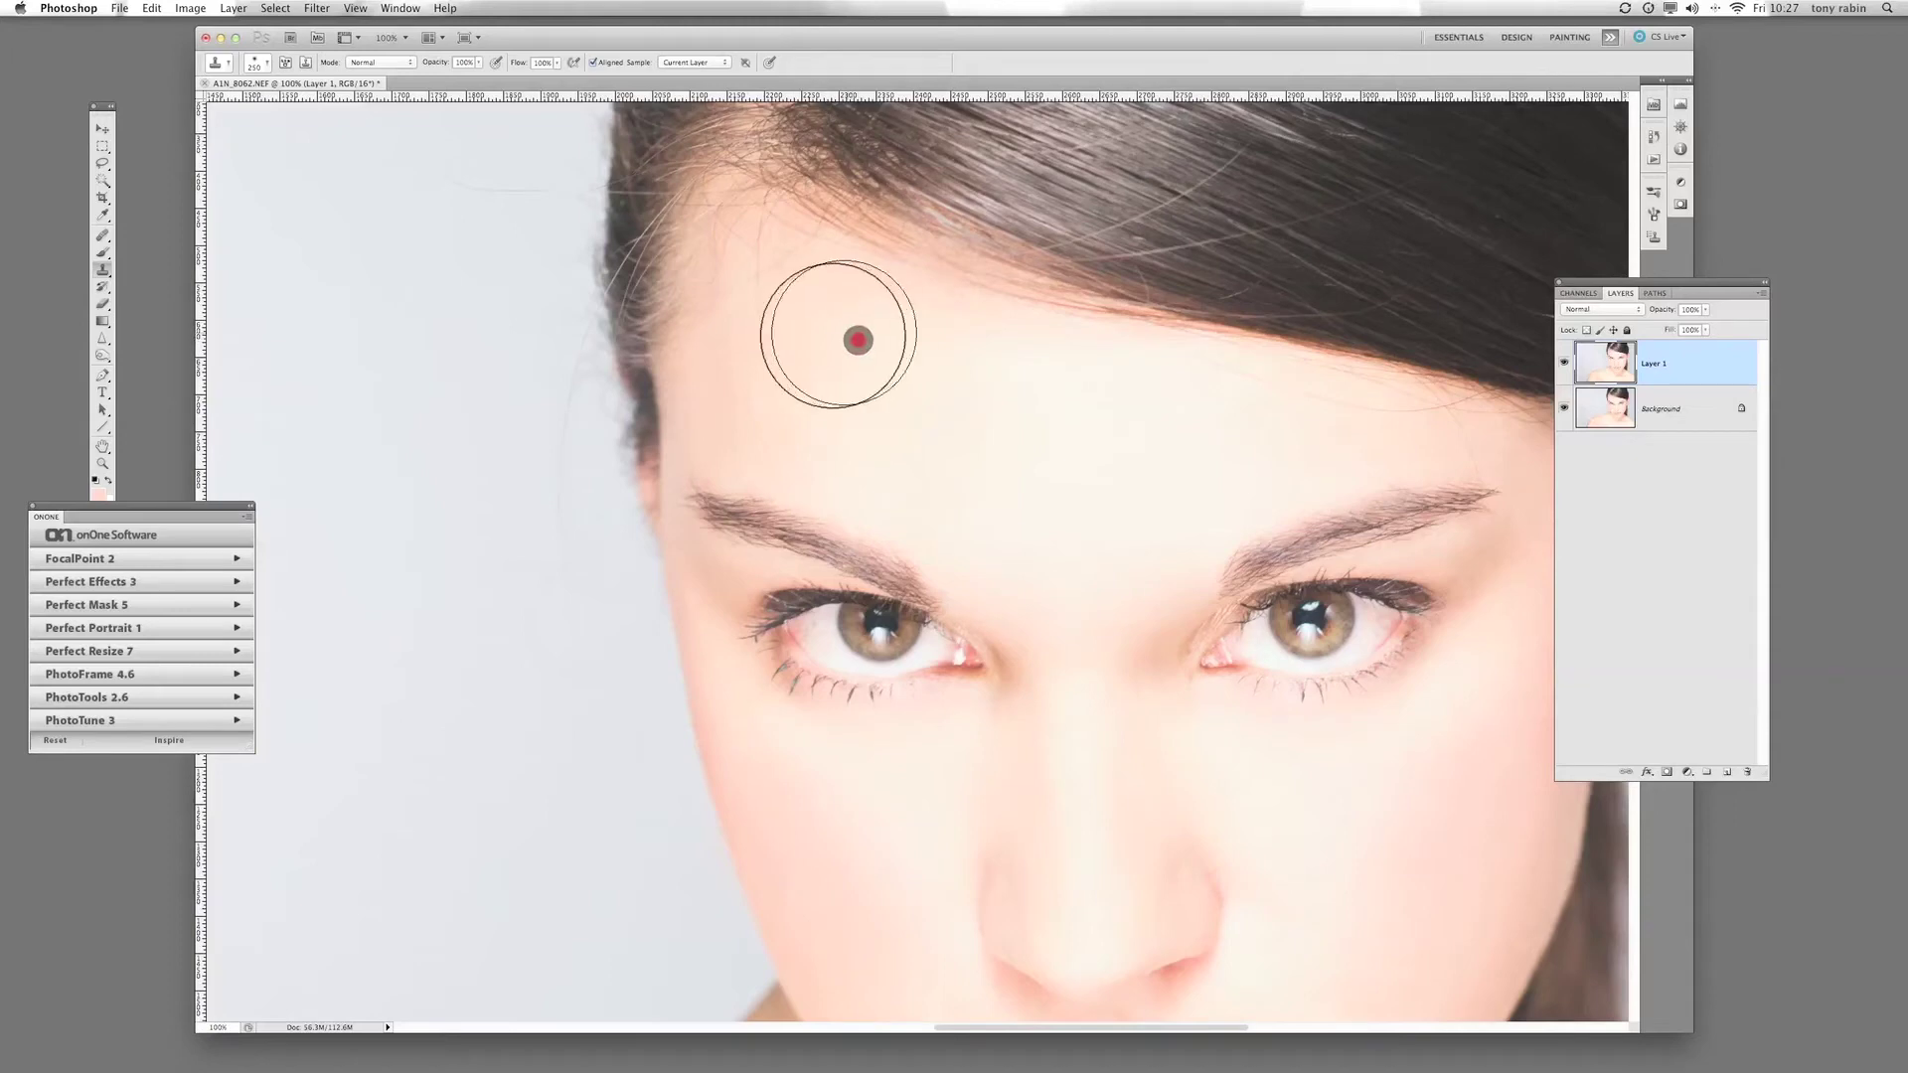
drag(756, 320, 803, 471)
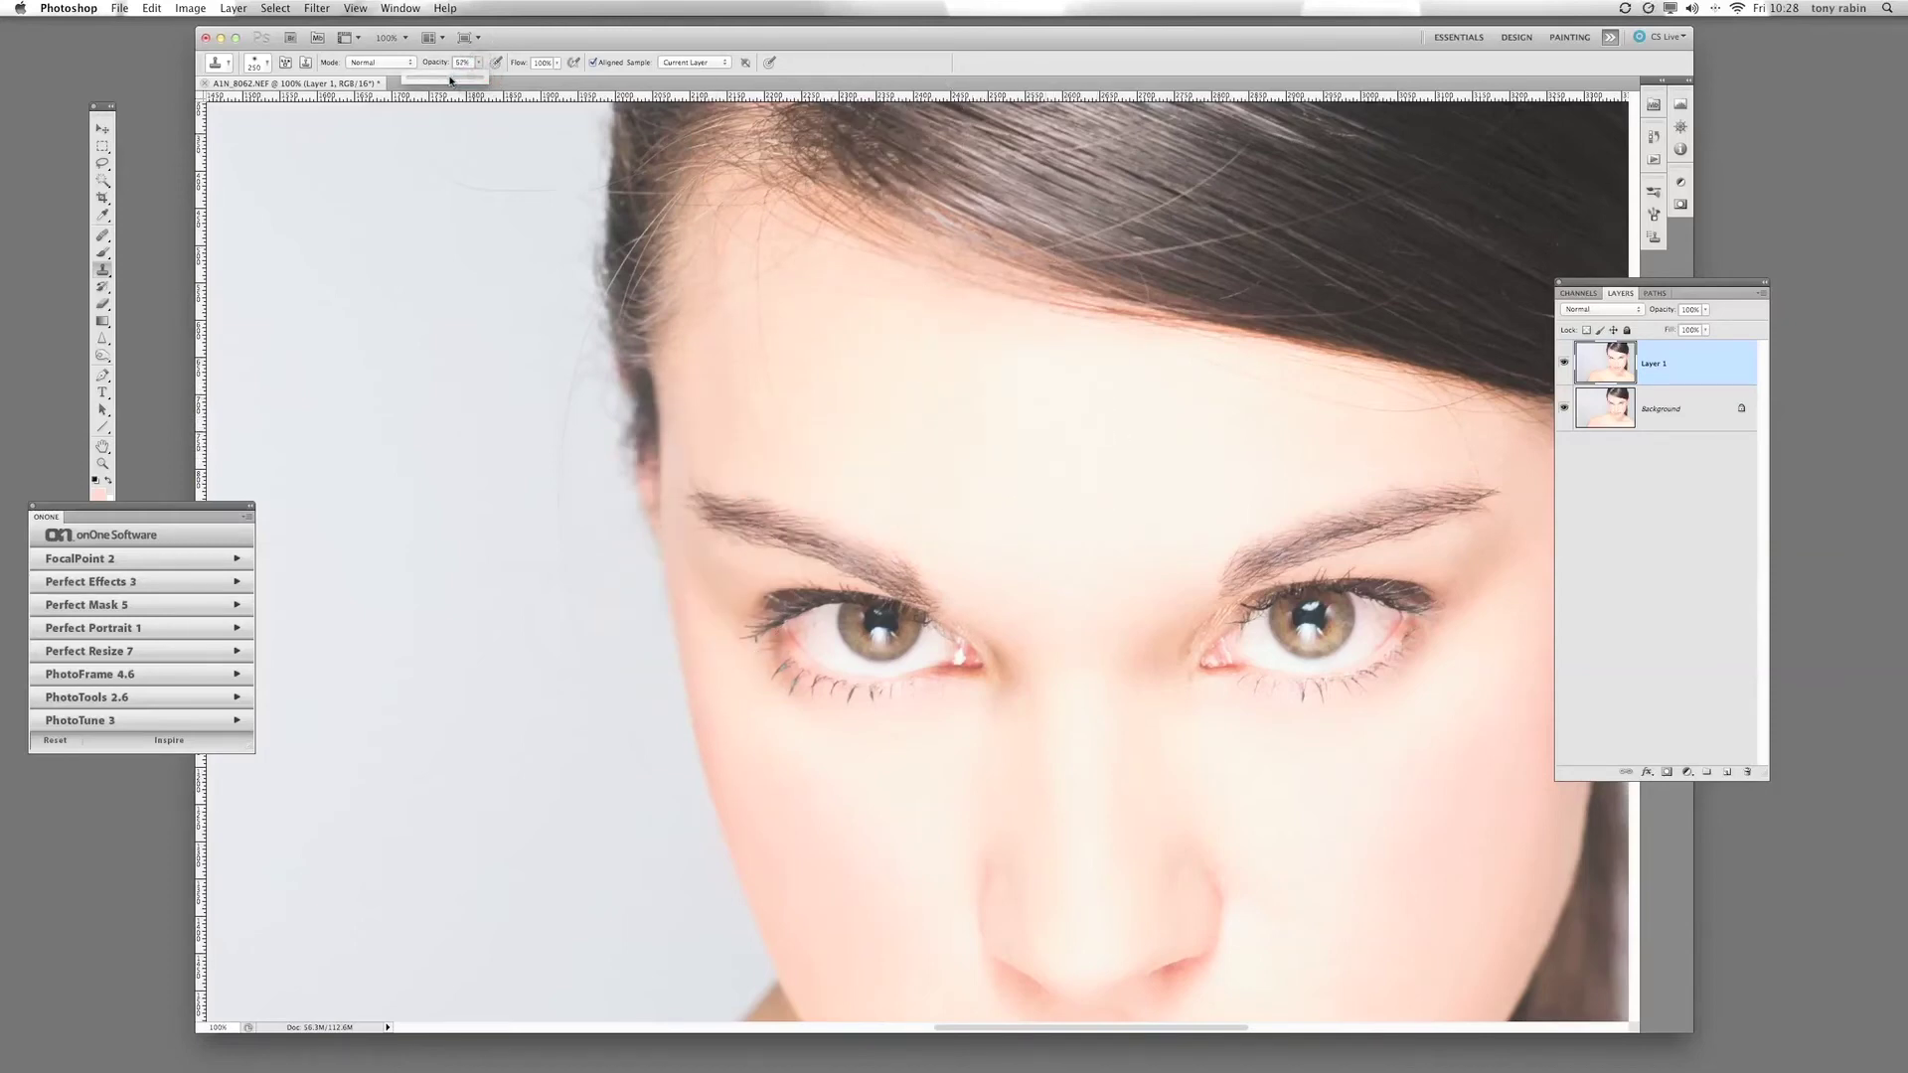
Lower the Clone Stamp's opacity, shrink its brush and smooth the forehead between the left-hand hairline and eyebrow with repeated strokes.
drag(444, 82, 443, 82)
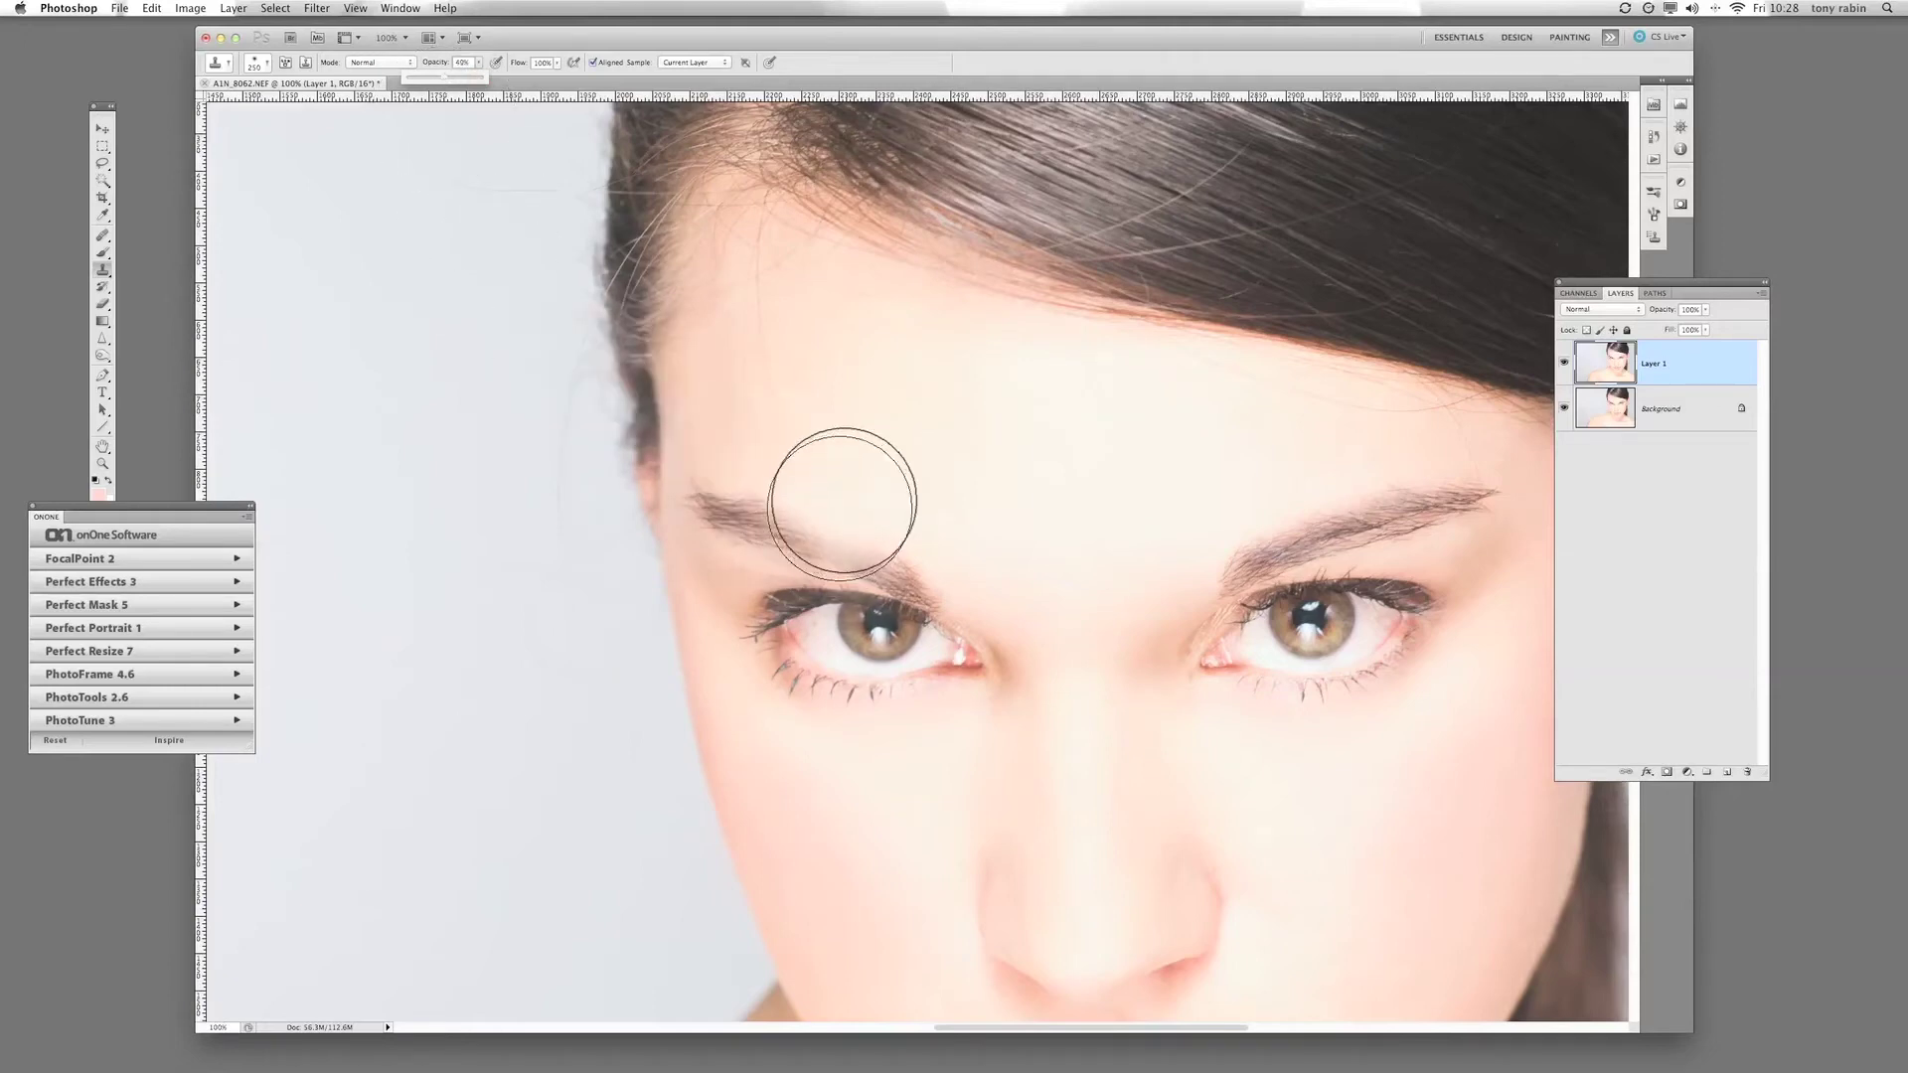
key(bracketleft)
key(bracketleft)
key(bracketleft)
key(bracketleft)
key(bracketleft)
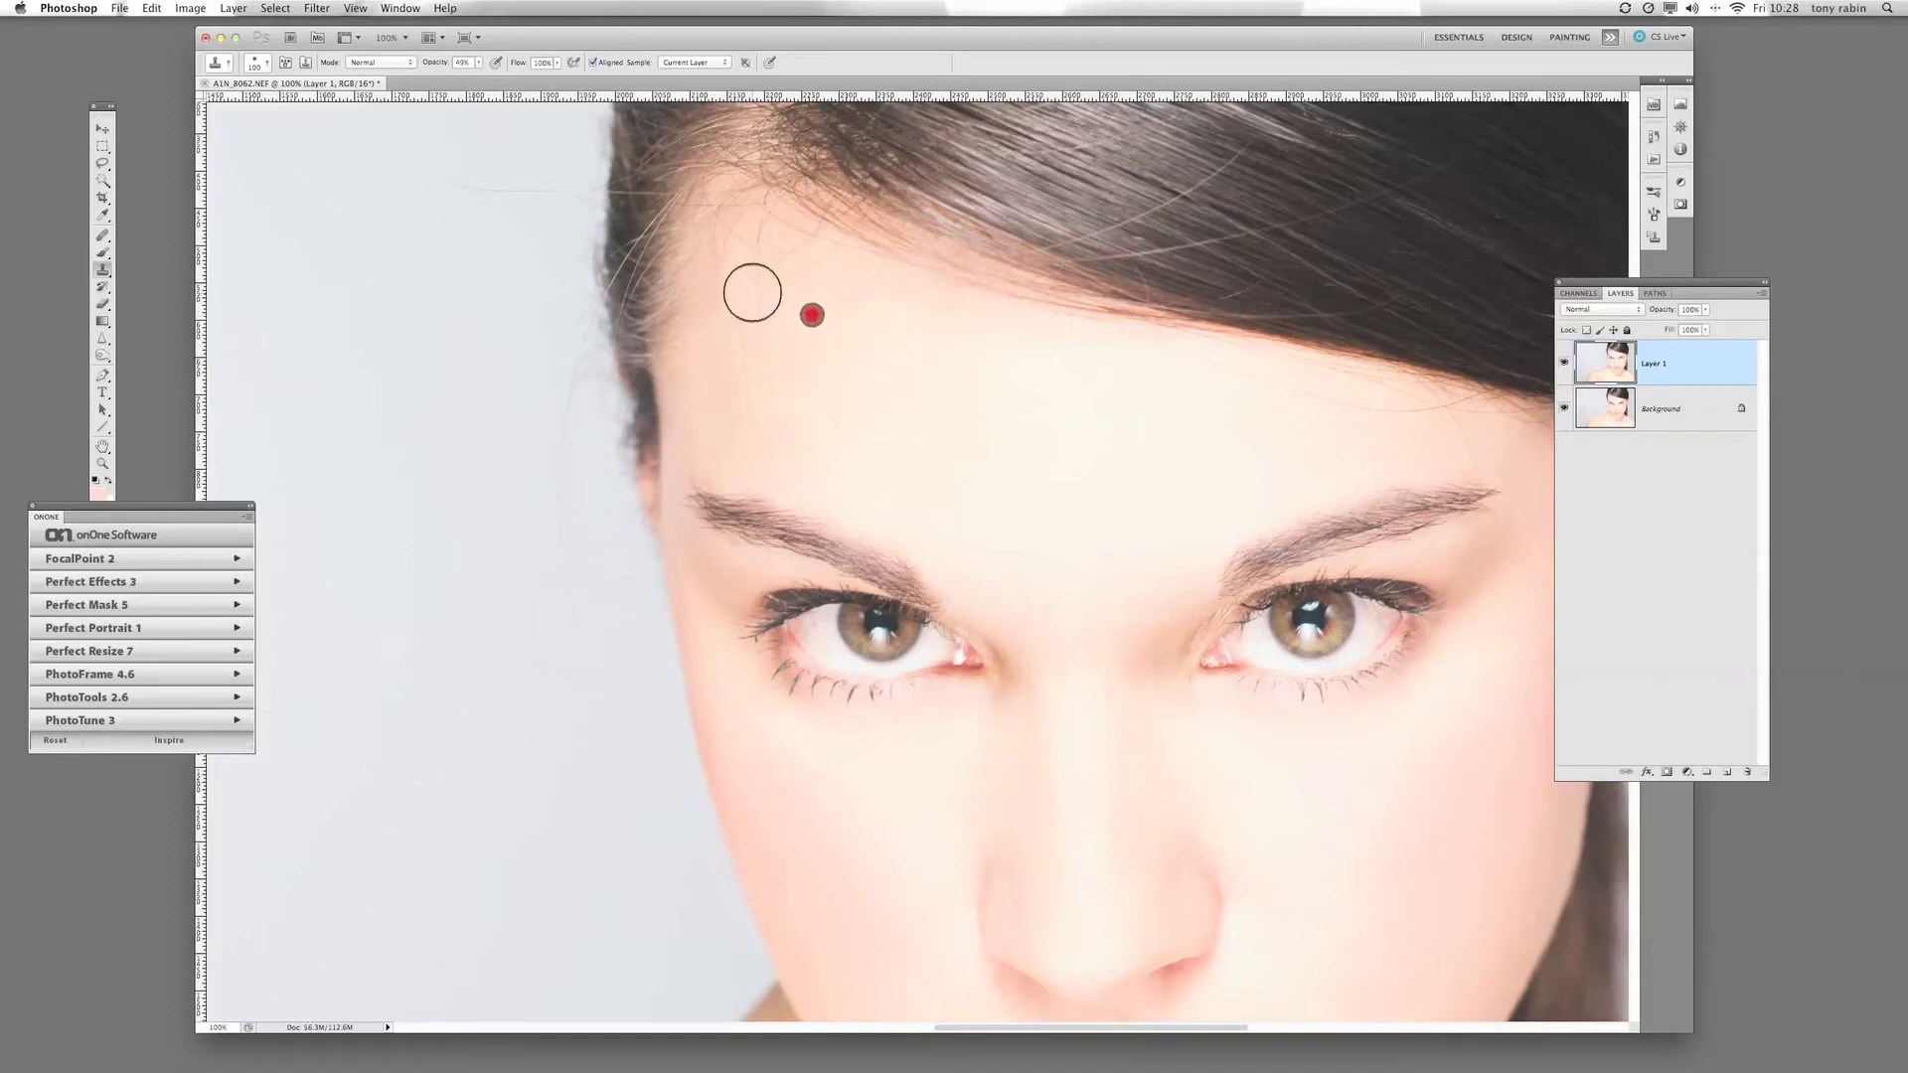
drag(752, 293, 762, 394)
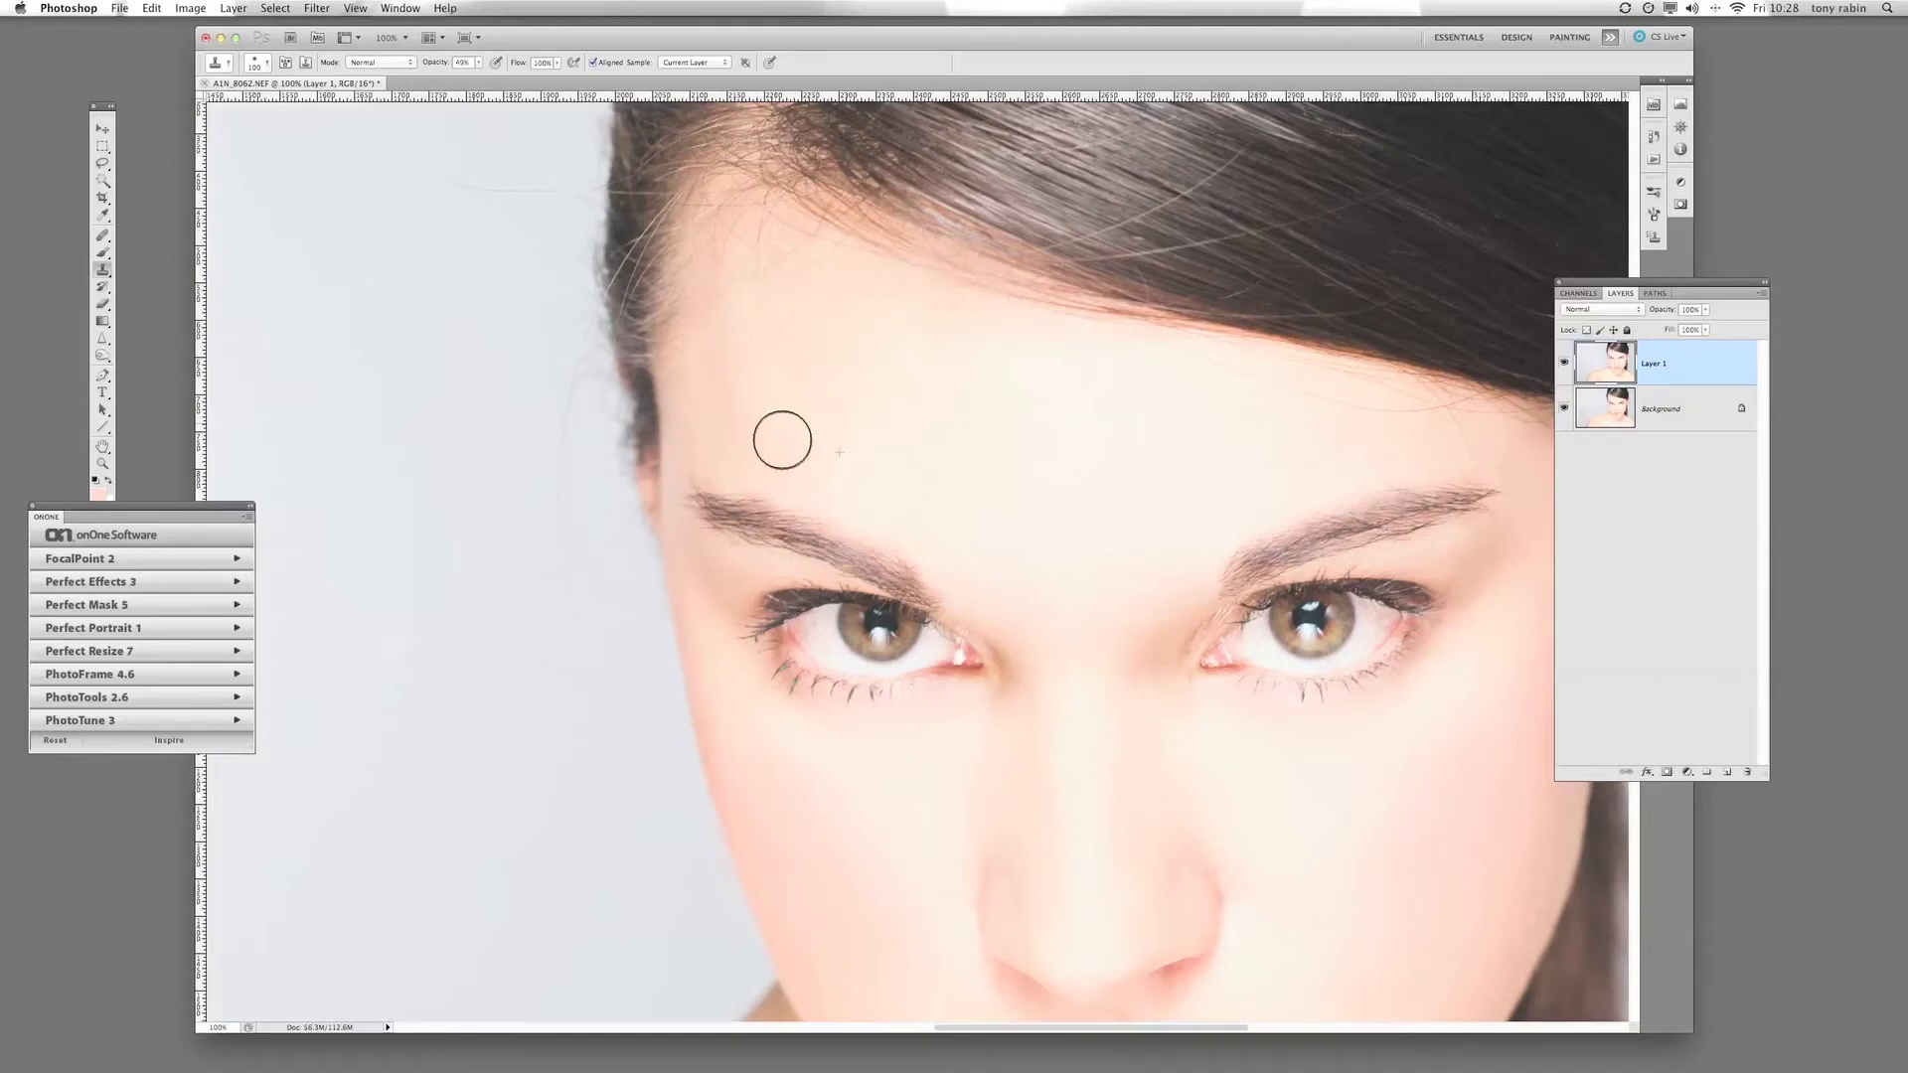
mouse_move(752, 293)
mouse_down()
mouse_move(771, 422)
mouse_move(812, 483)
mouse_up()
drag(732, 290, 799, 505)
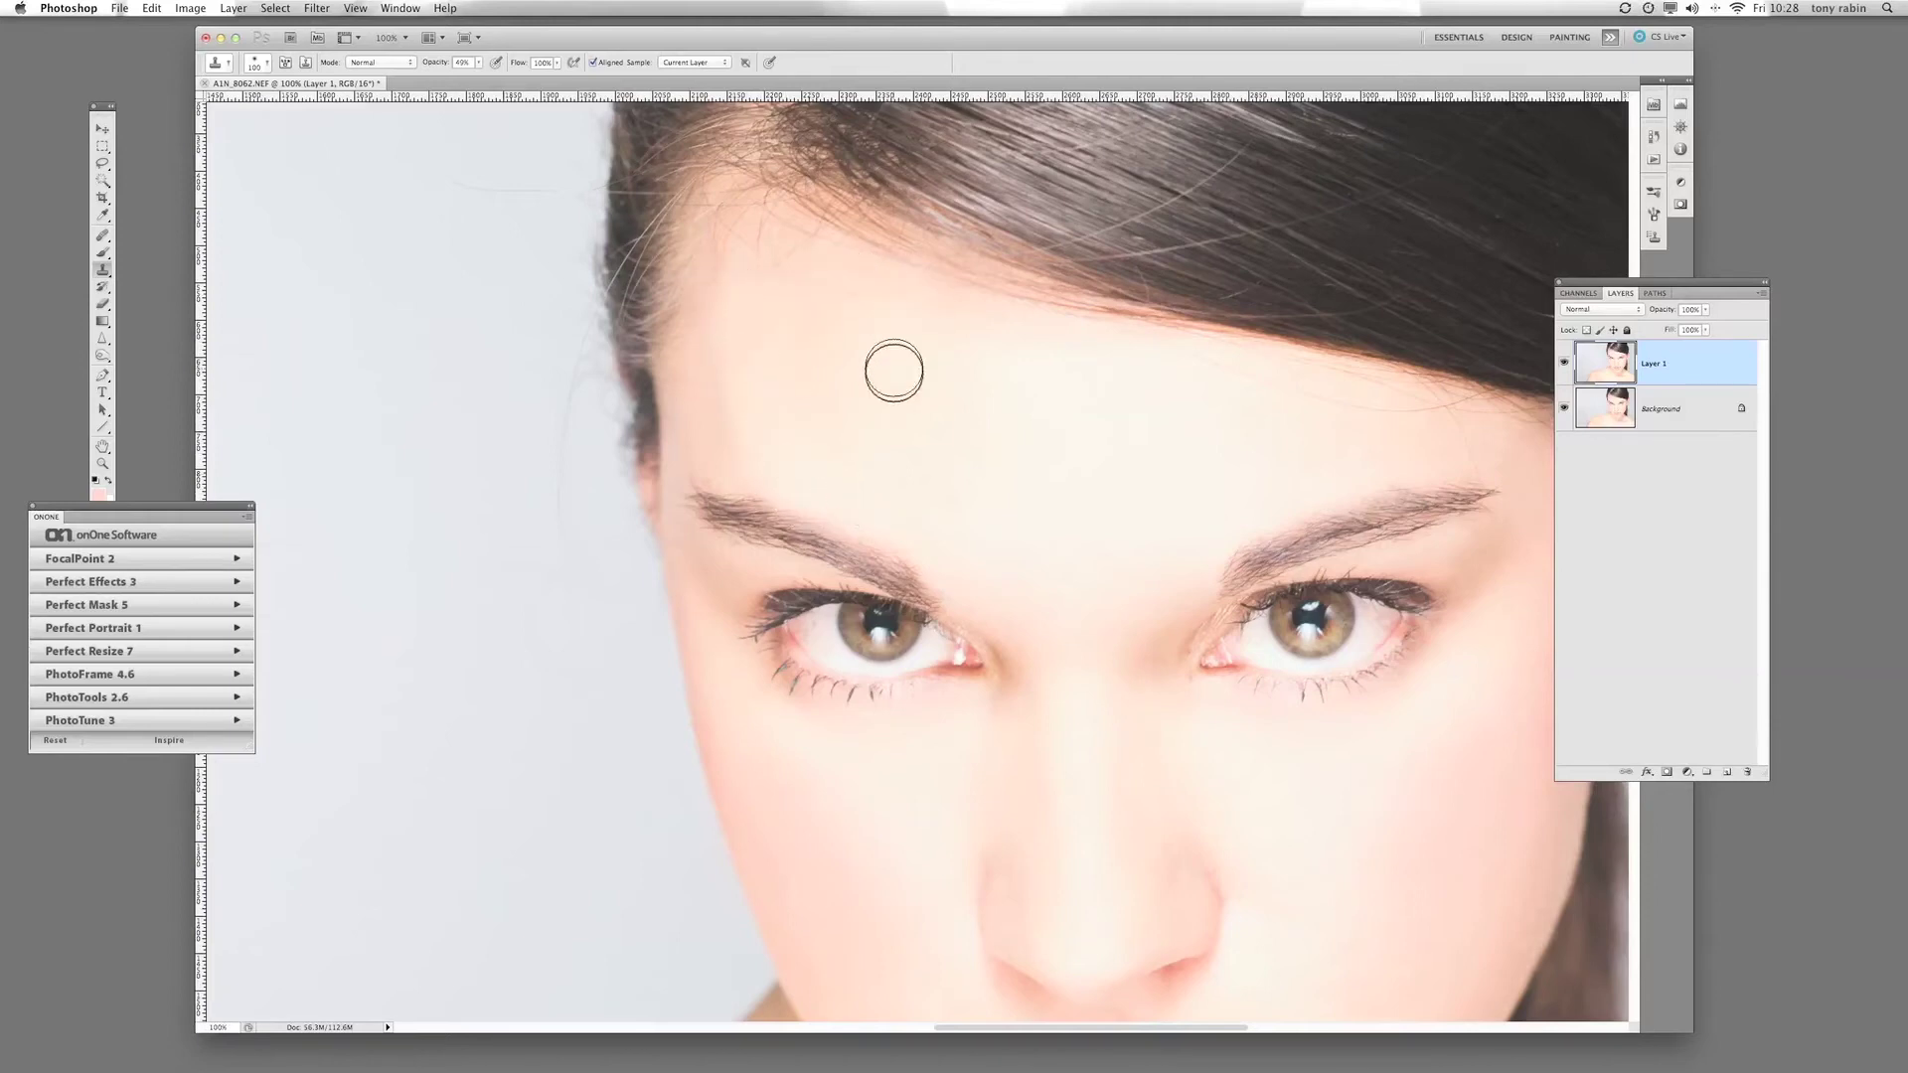
Reduce the clone opacity further, resample skin near the left-hand hairline and dab over the uneven tones at the temple.
click(461, 79)
alt+click(698, 374)
alt+click(716, 301)
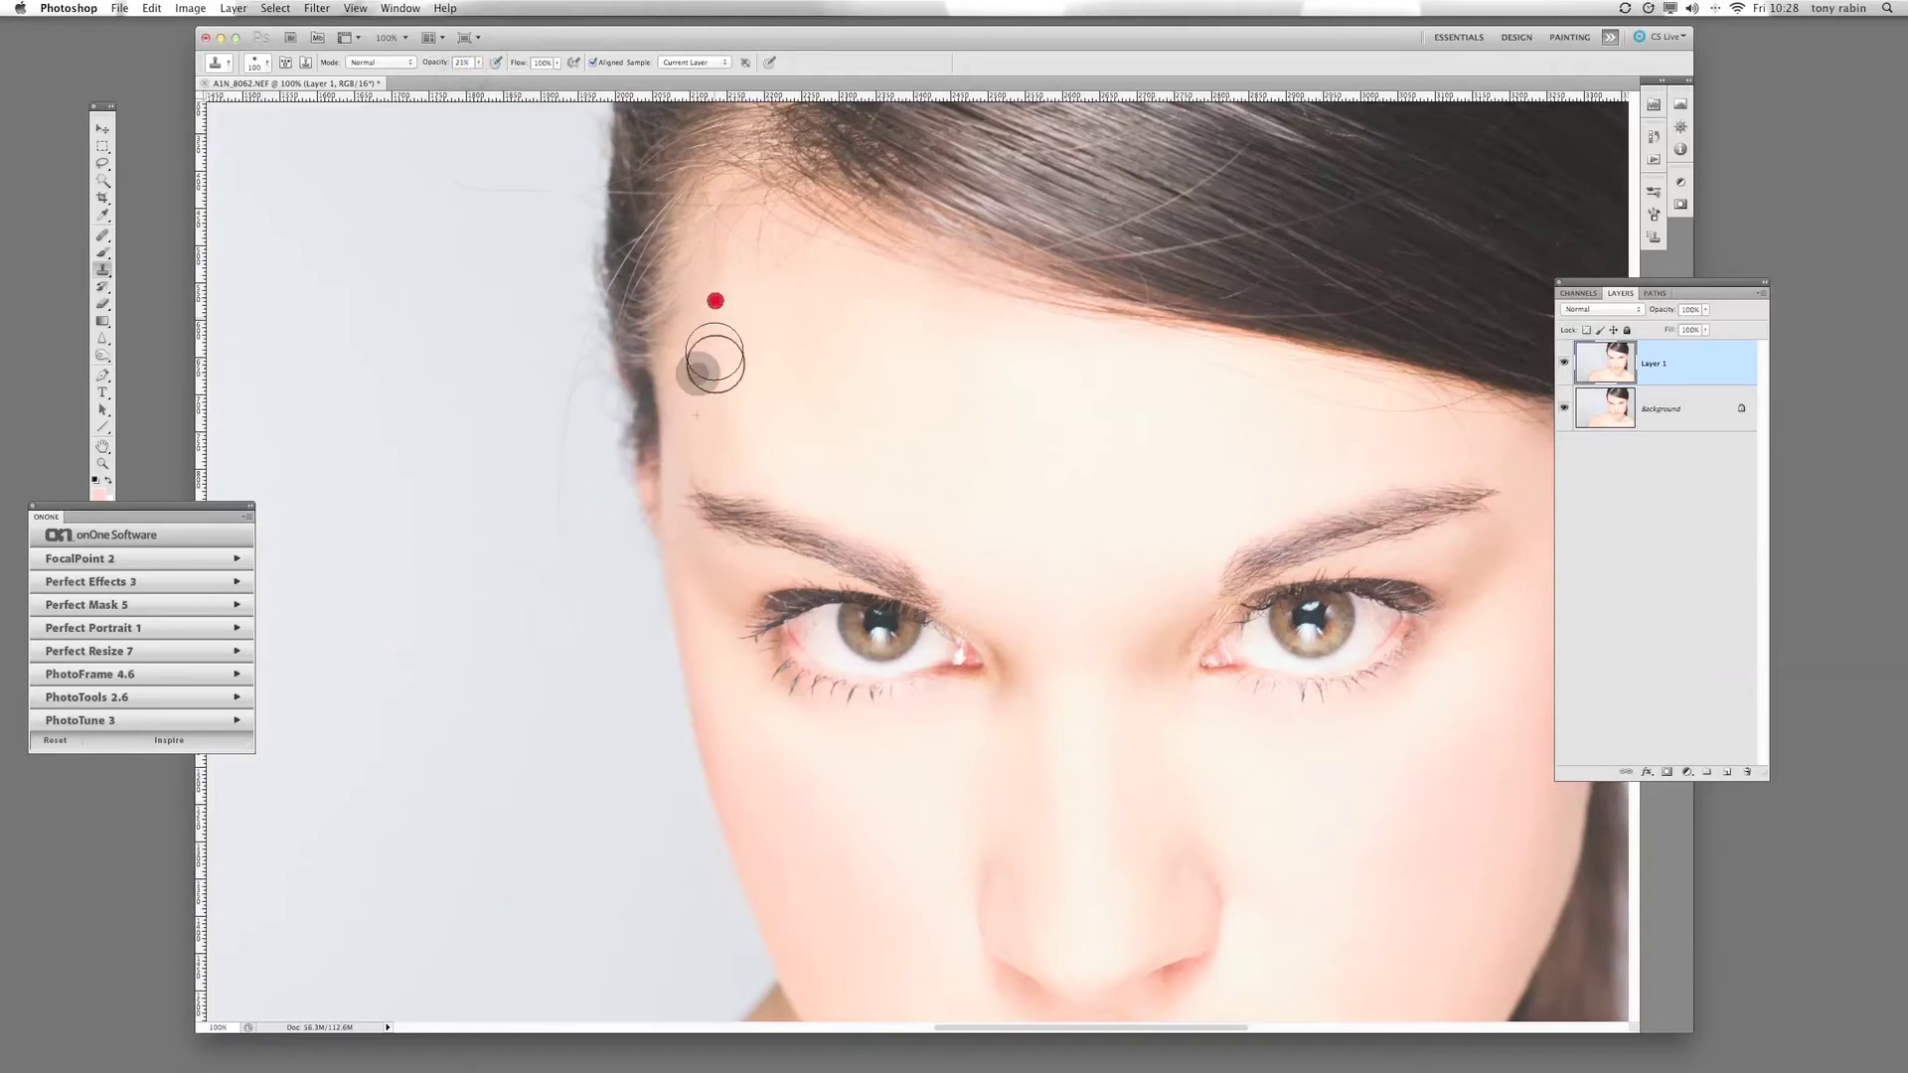
click(725, 299)
click(729, 307)
click(728, 314)
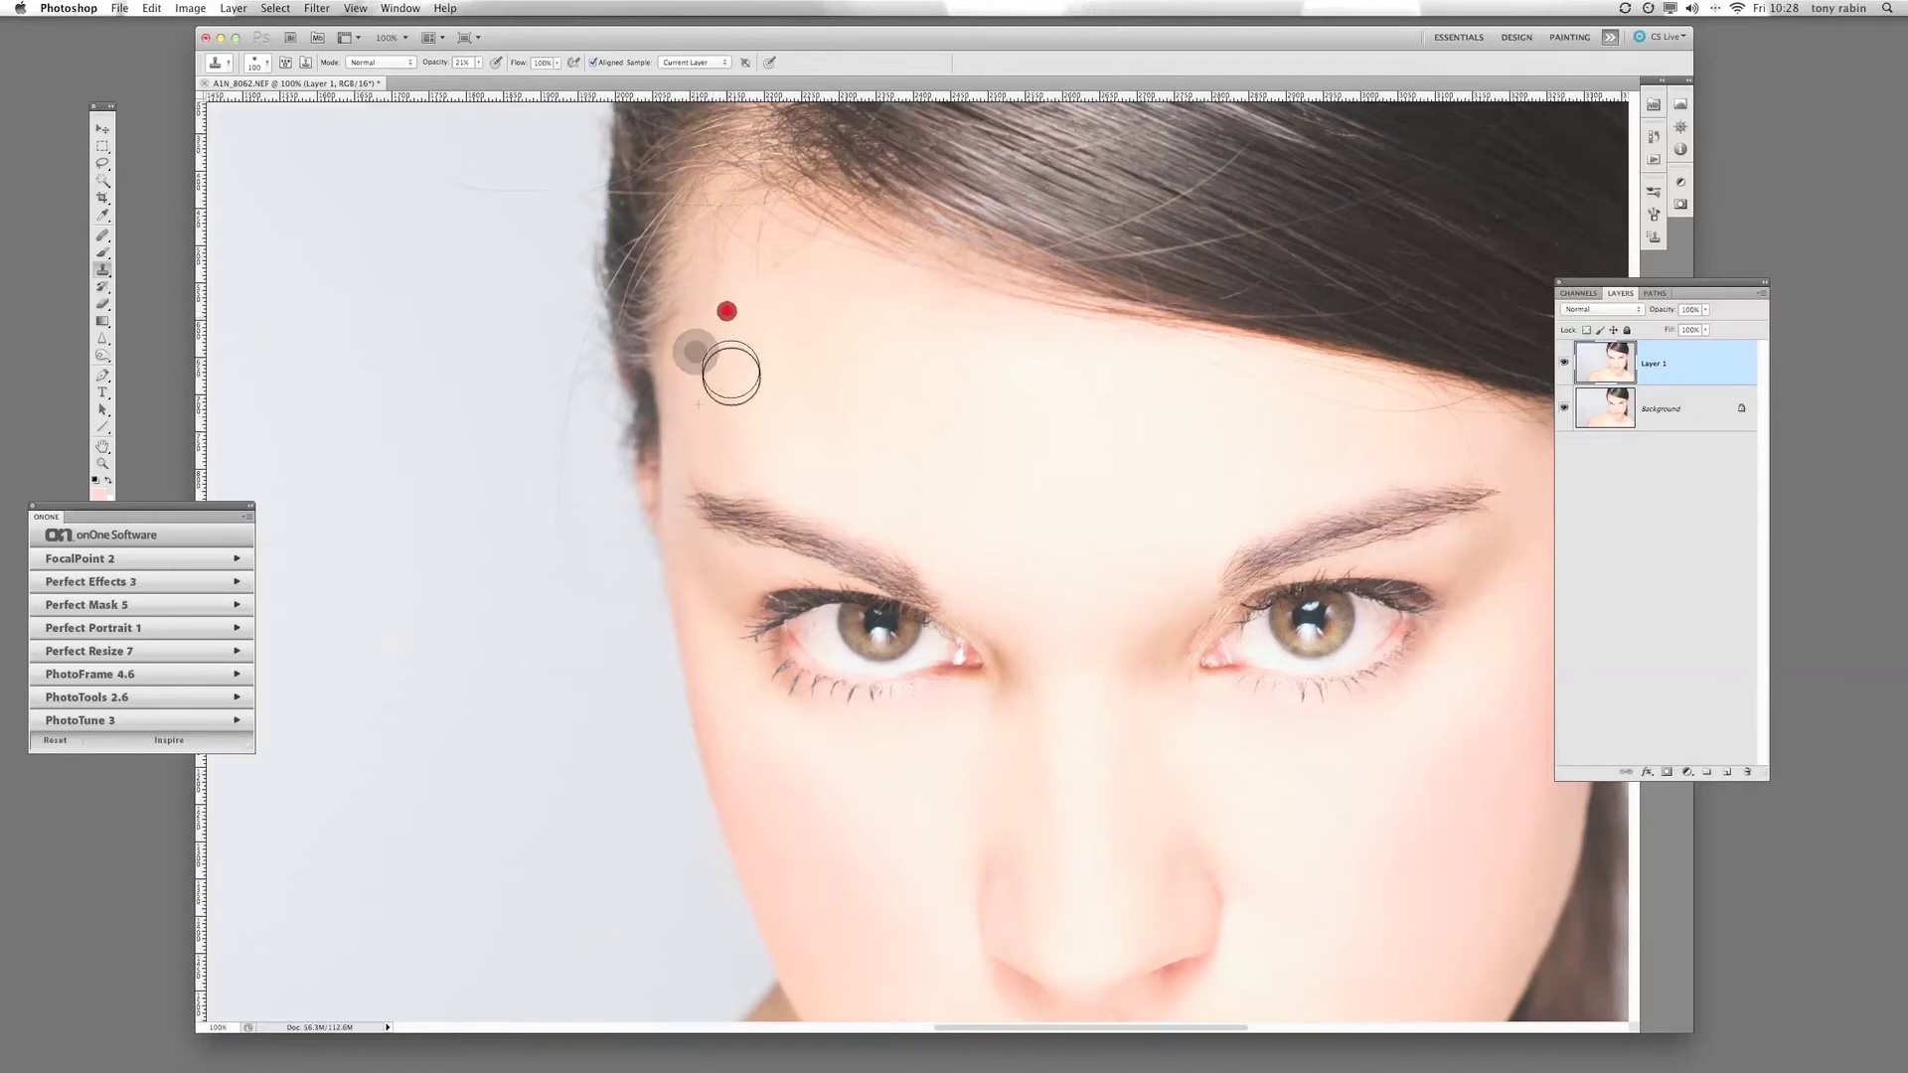
click(735, 397)
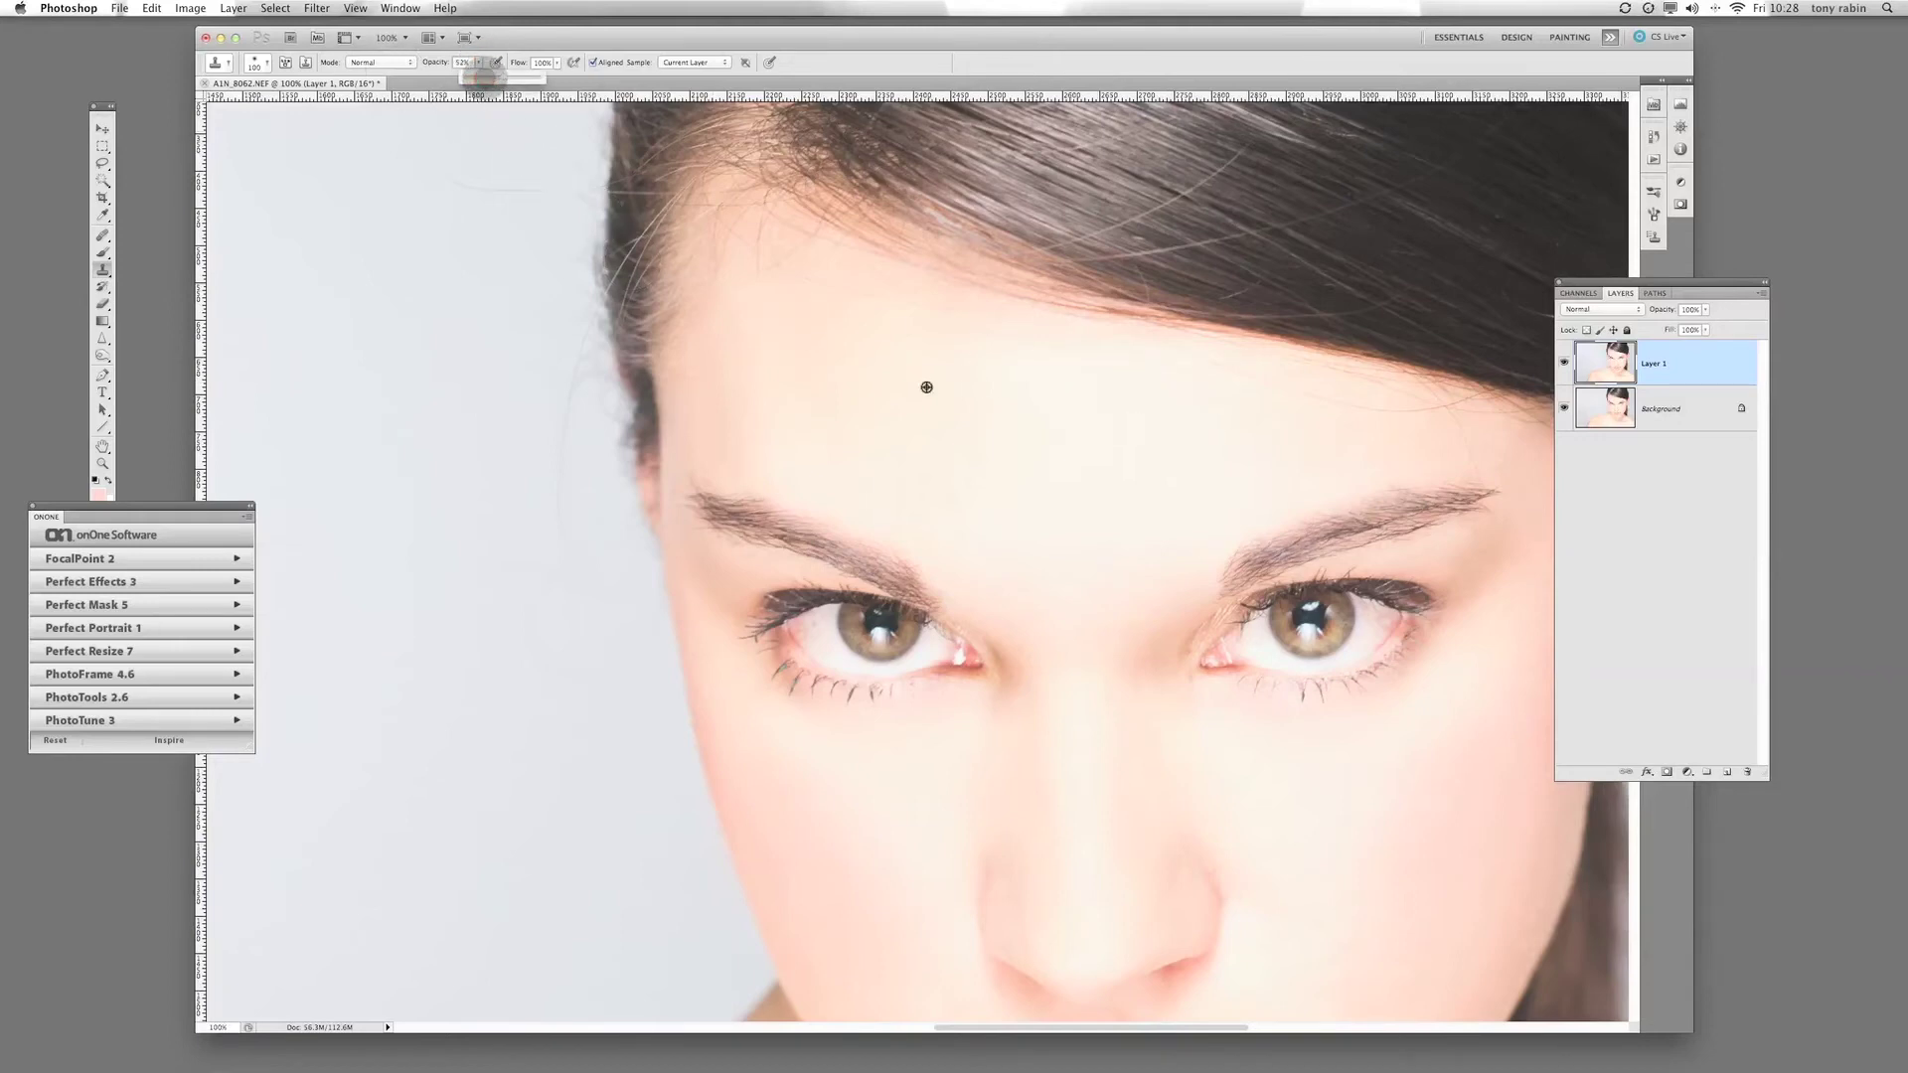
Clone forehead skin over the stray hairs along the right-hand hairline.
drag(1190, 363, 1330, 398)
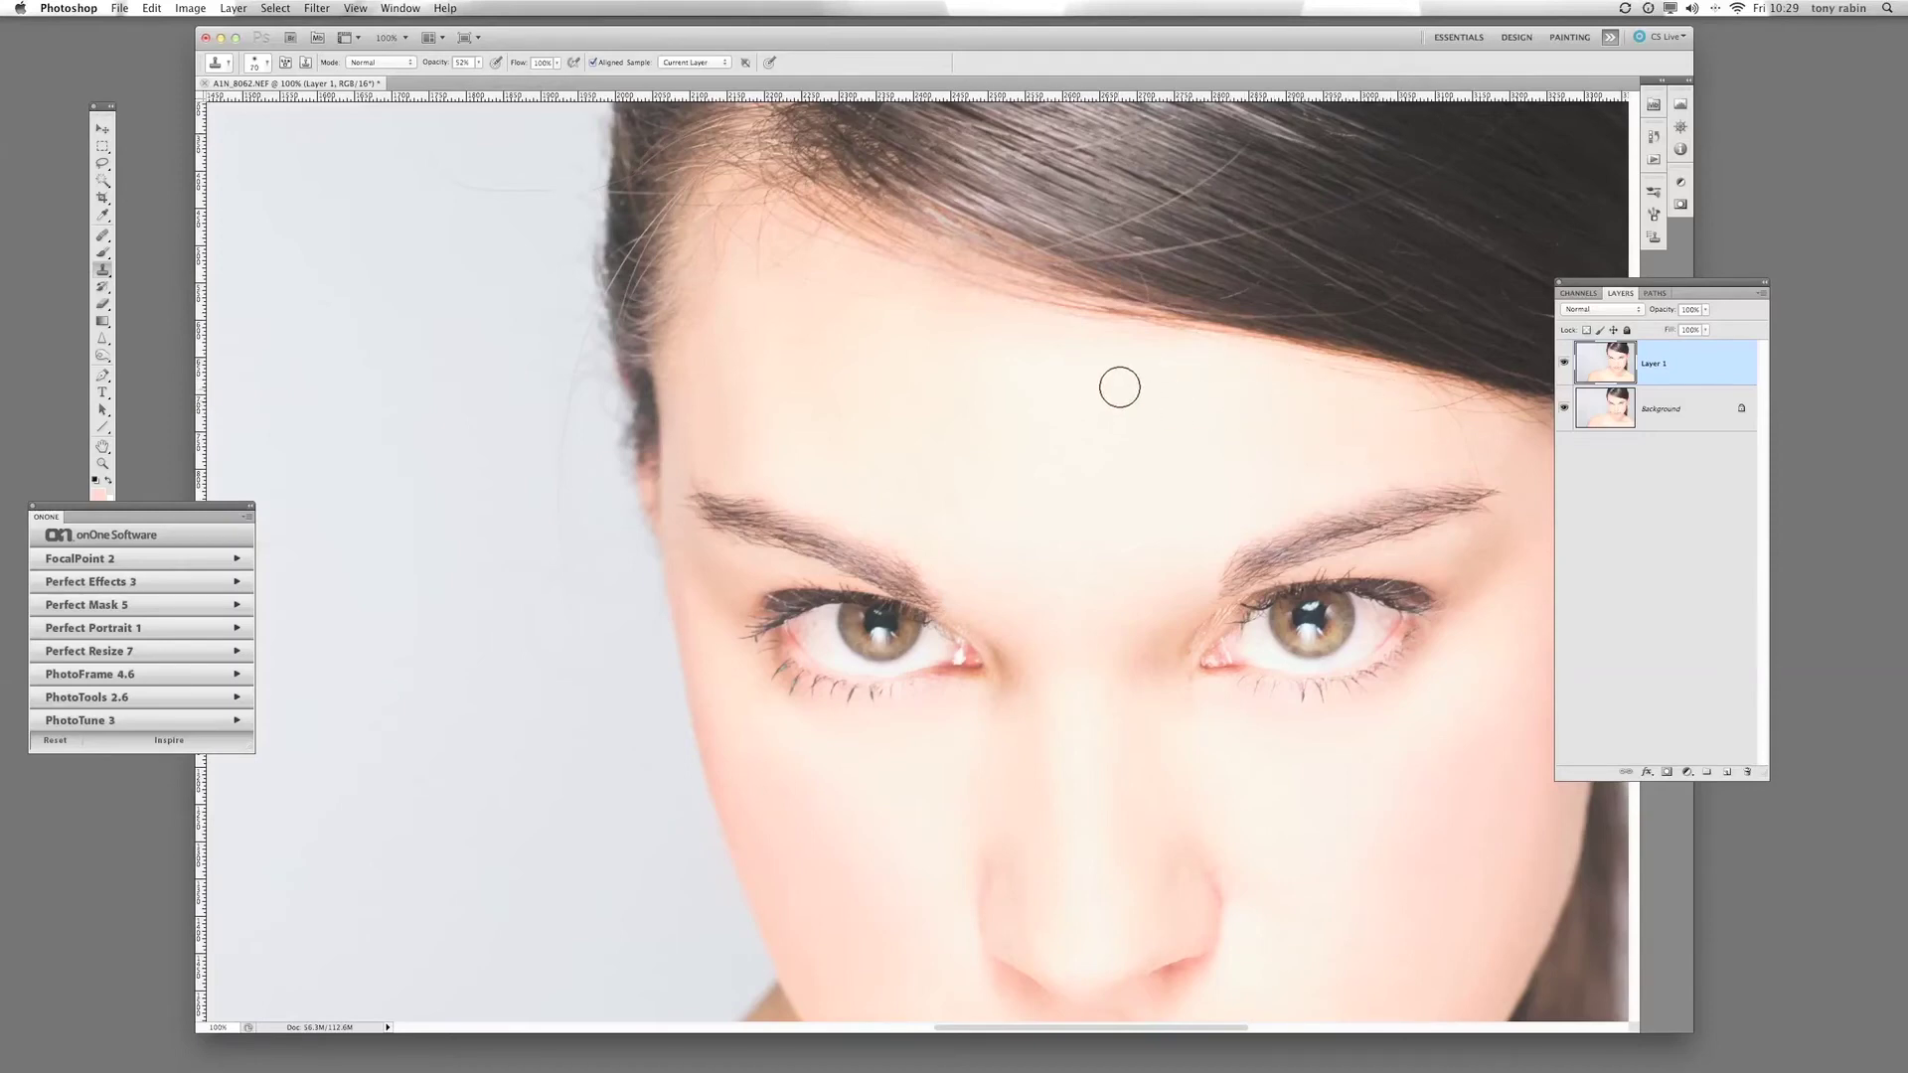
drag(1249, 380, 1389, 406)
click(1426, 411)
alt+click(674, 568)
key(super+minus)
key(super+minus)
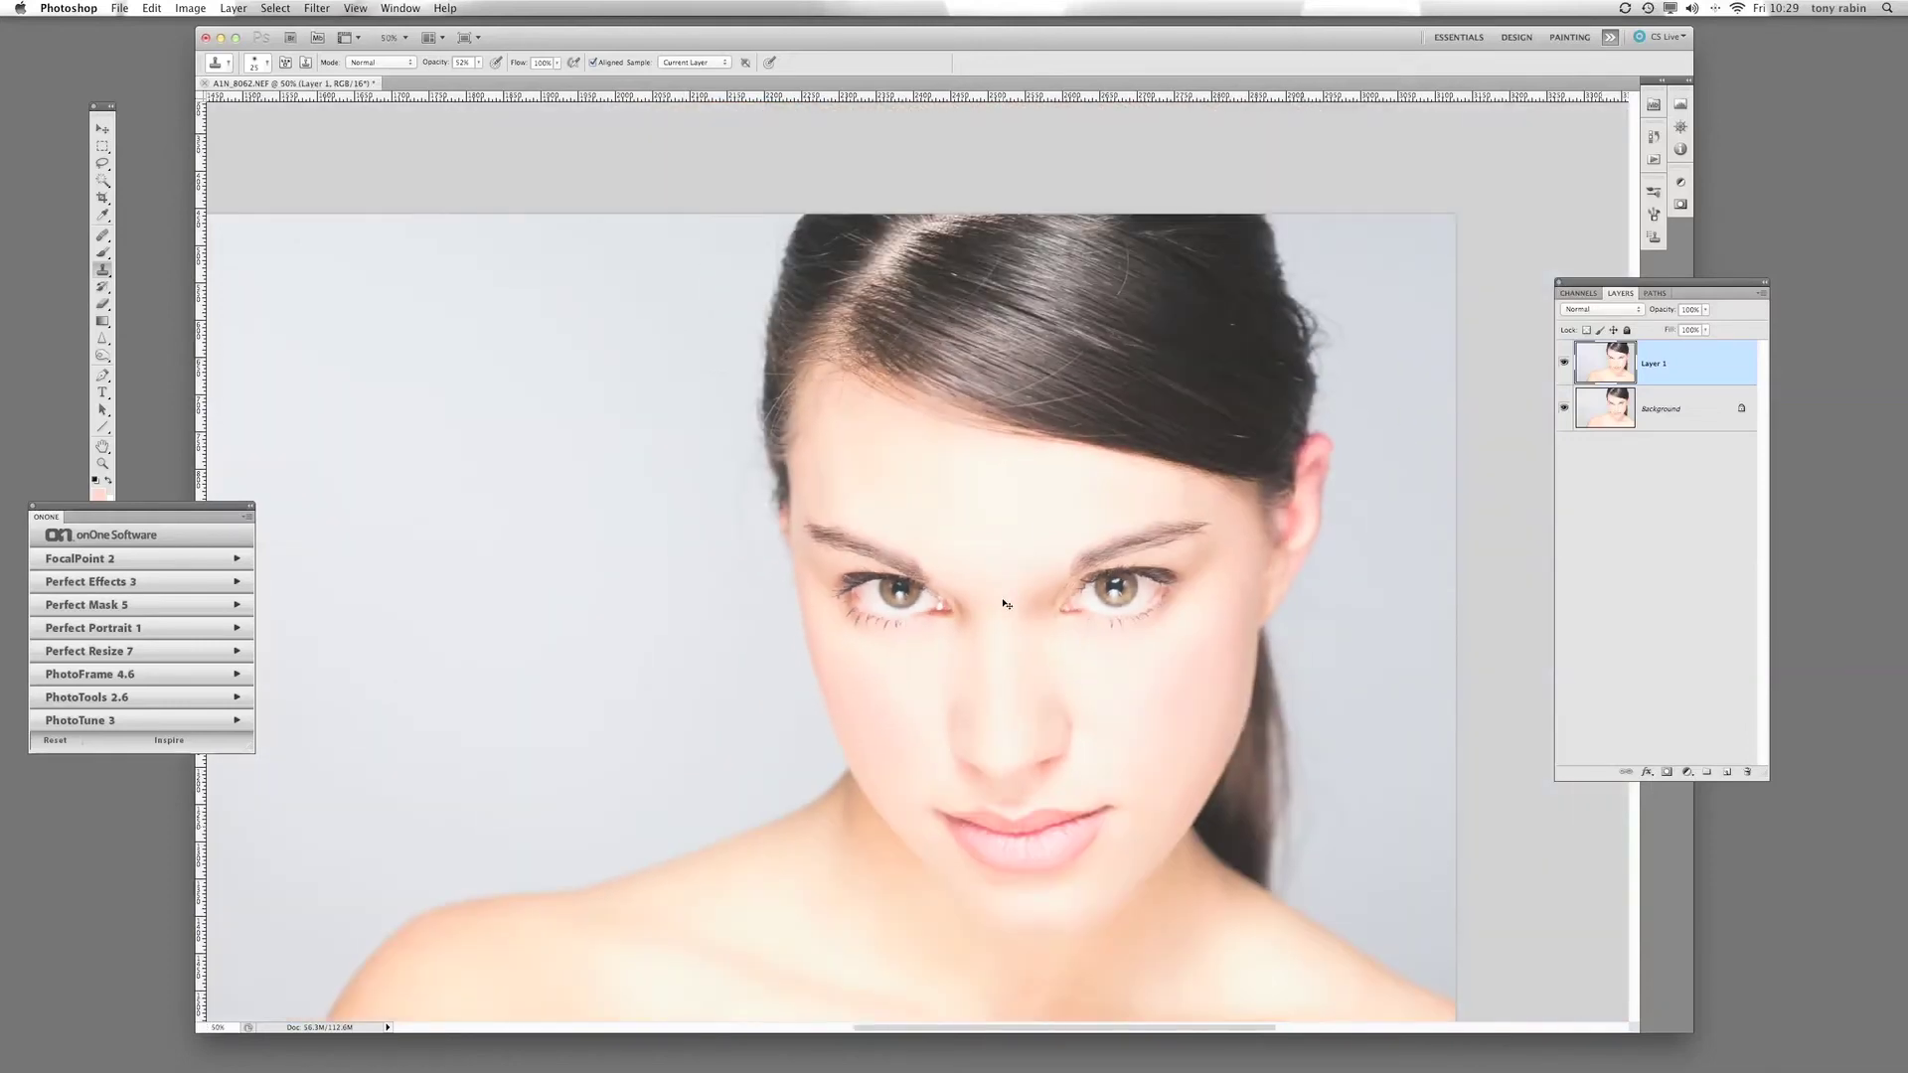
Raise the clone opacity and clone clean background over the stray hairs beside the left-hand temple and cheek.
key(super+plus)
key(super+plus)
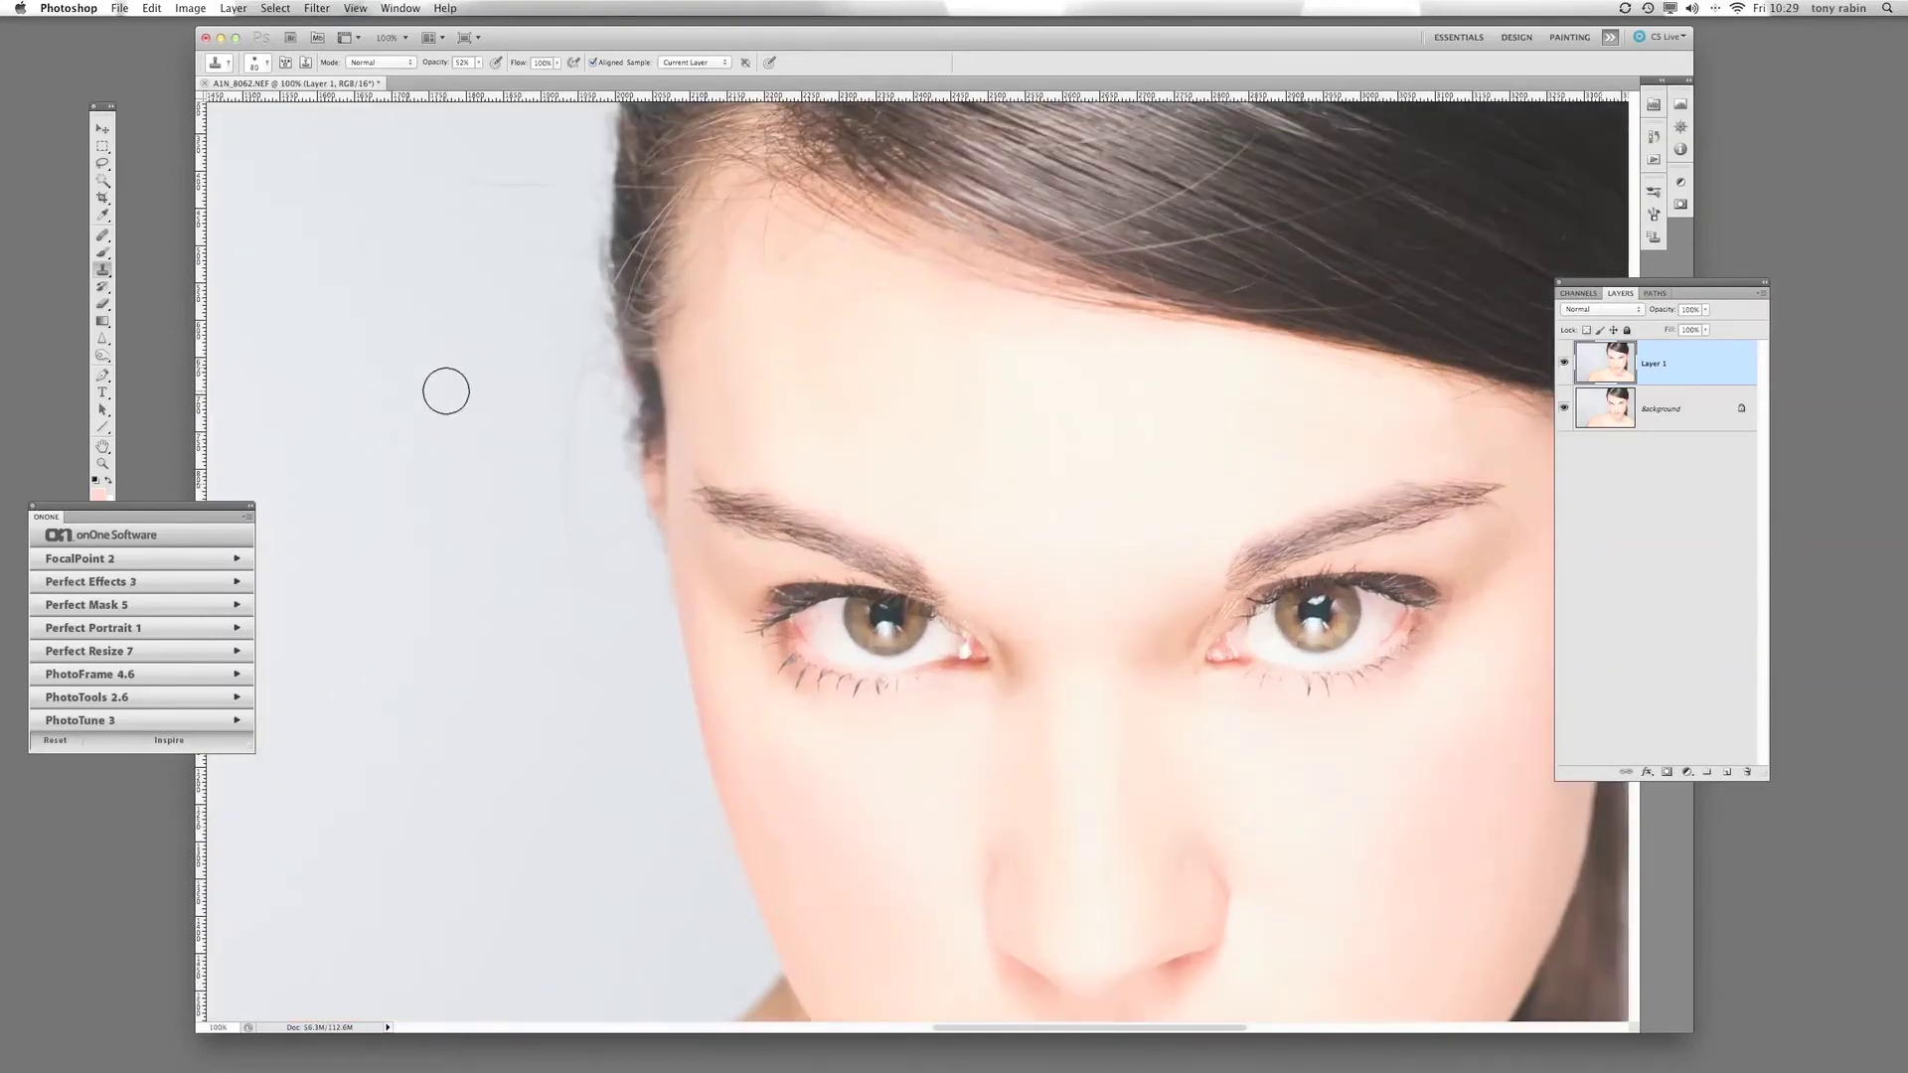
key(bracketleft)
click(481, 66)
drag(481, 77, 502, 77)
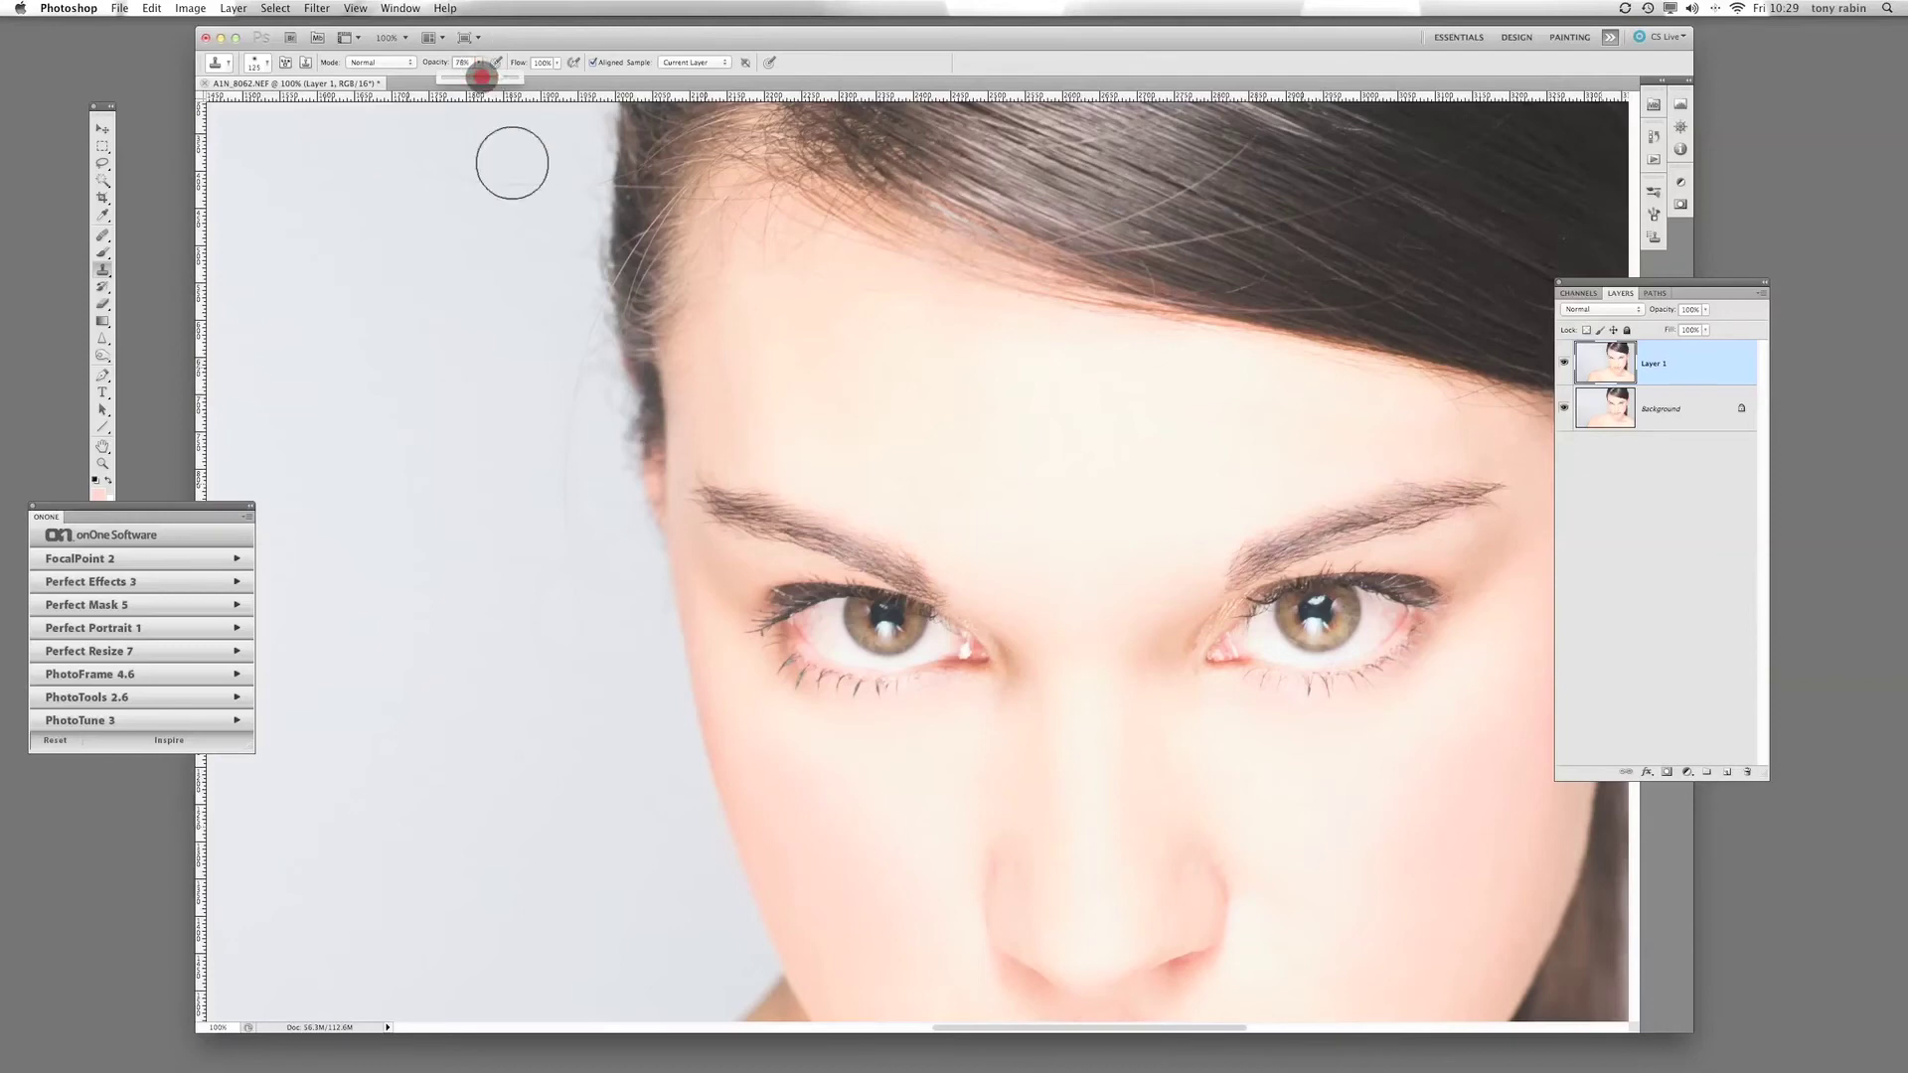
mouse_move(567, 382)
mouse_down()
mouse_move(543, 497)
mouse_move(562, 664)
mouse_up()
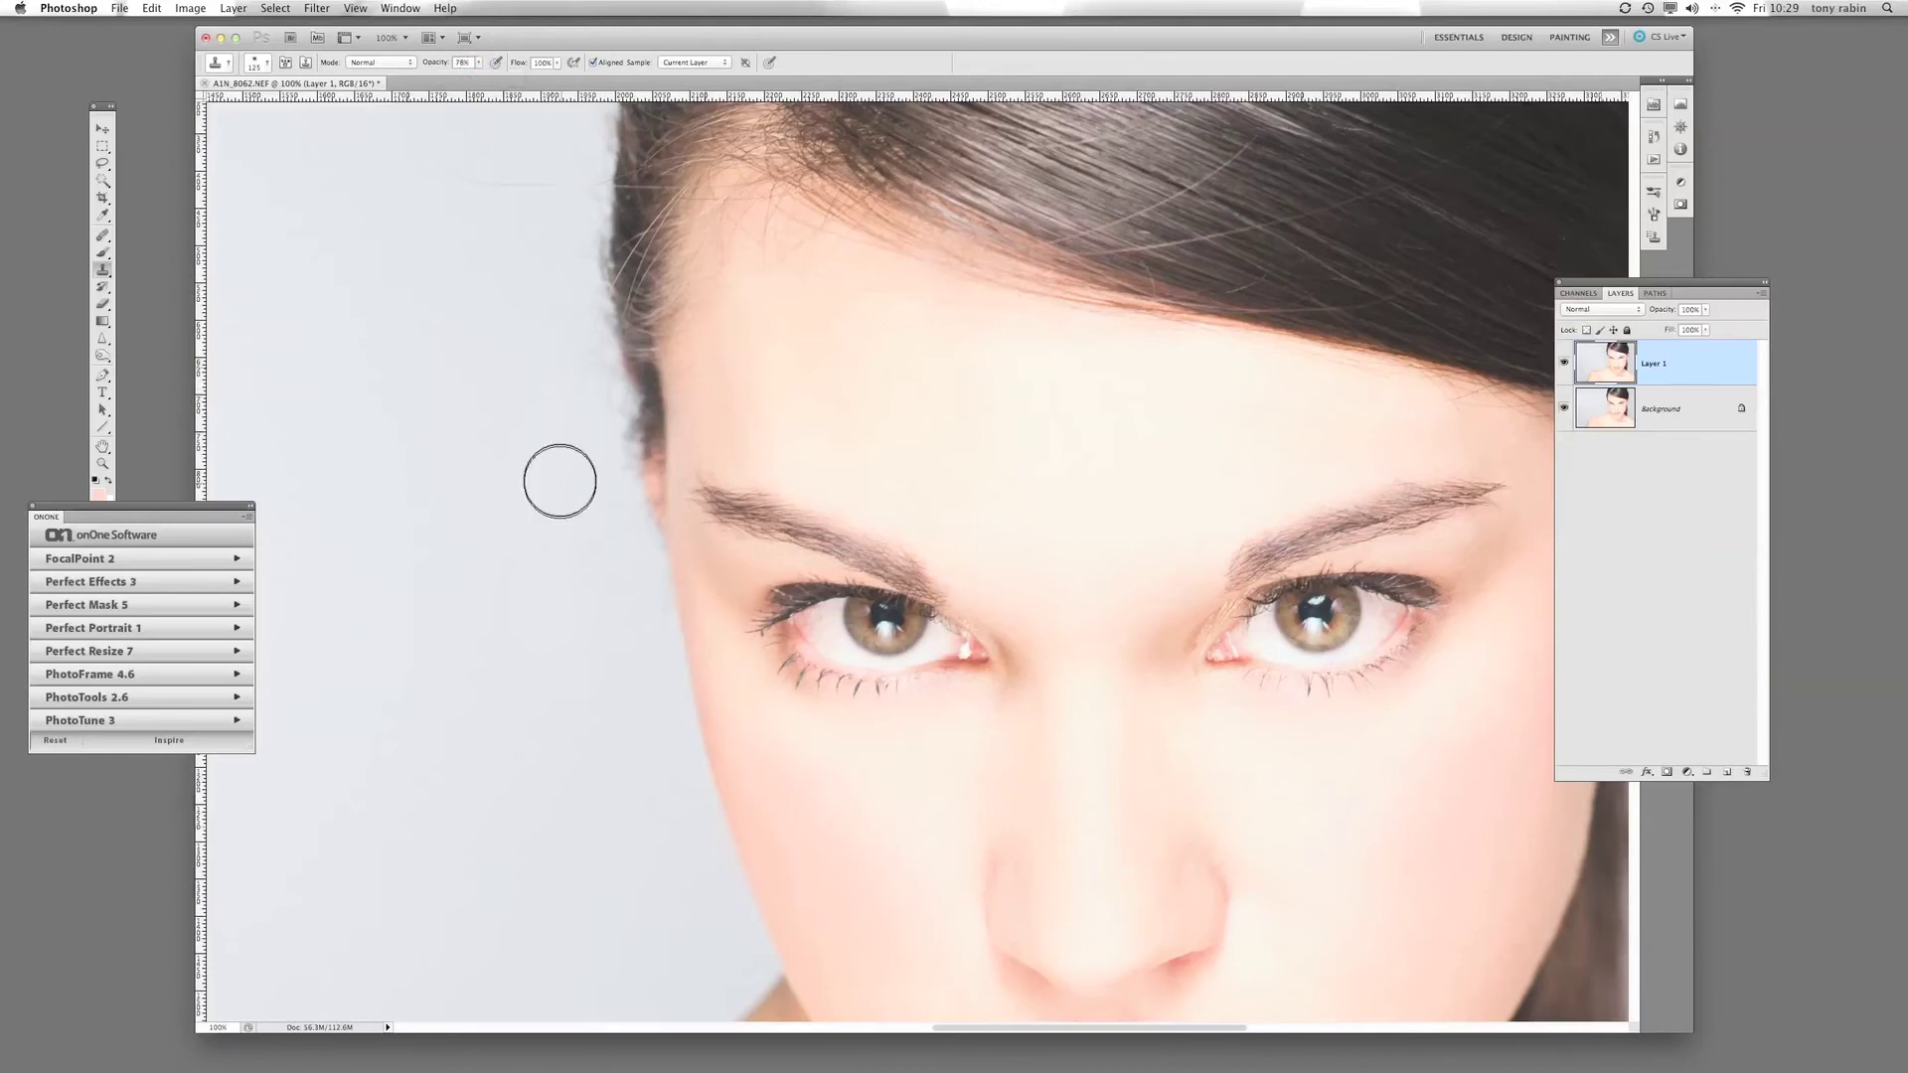
mouse_move(560, 483)
mouse_down()
mouse_move(578, 707)
mouse_move(643, 825)
mouse_up()
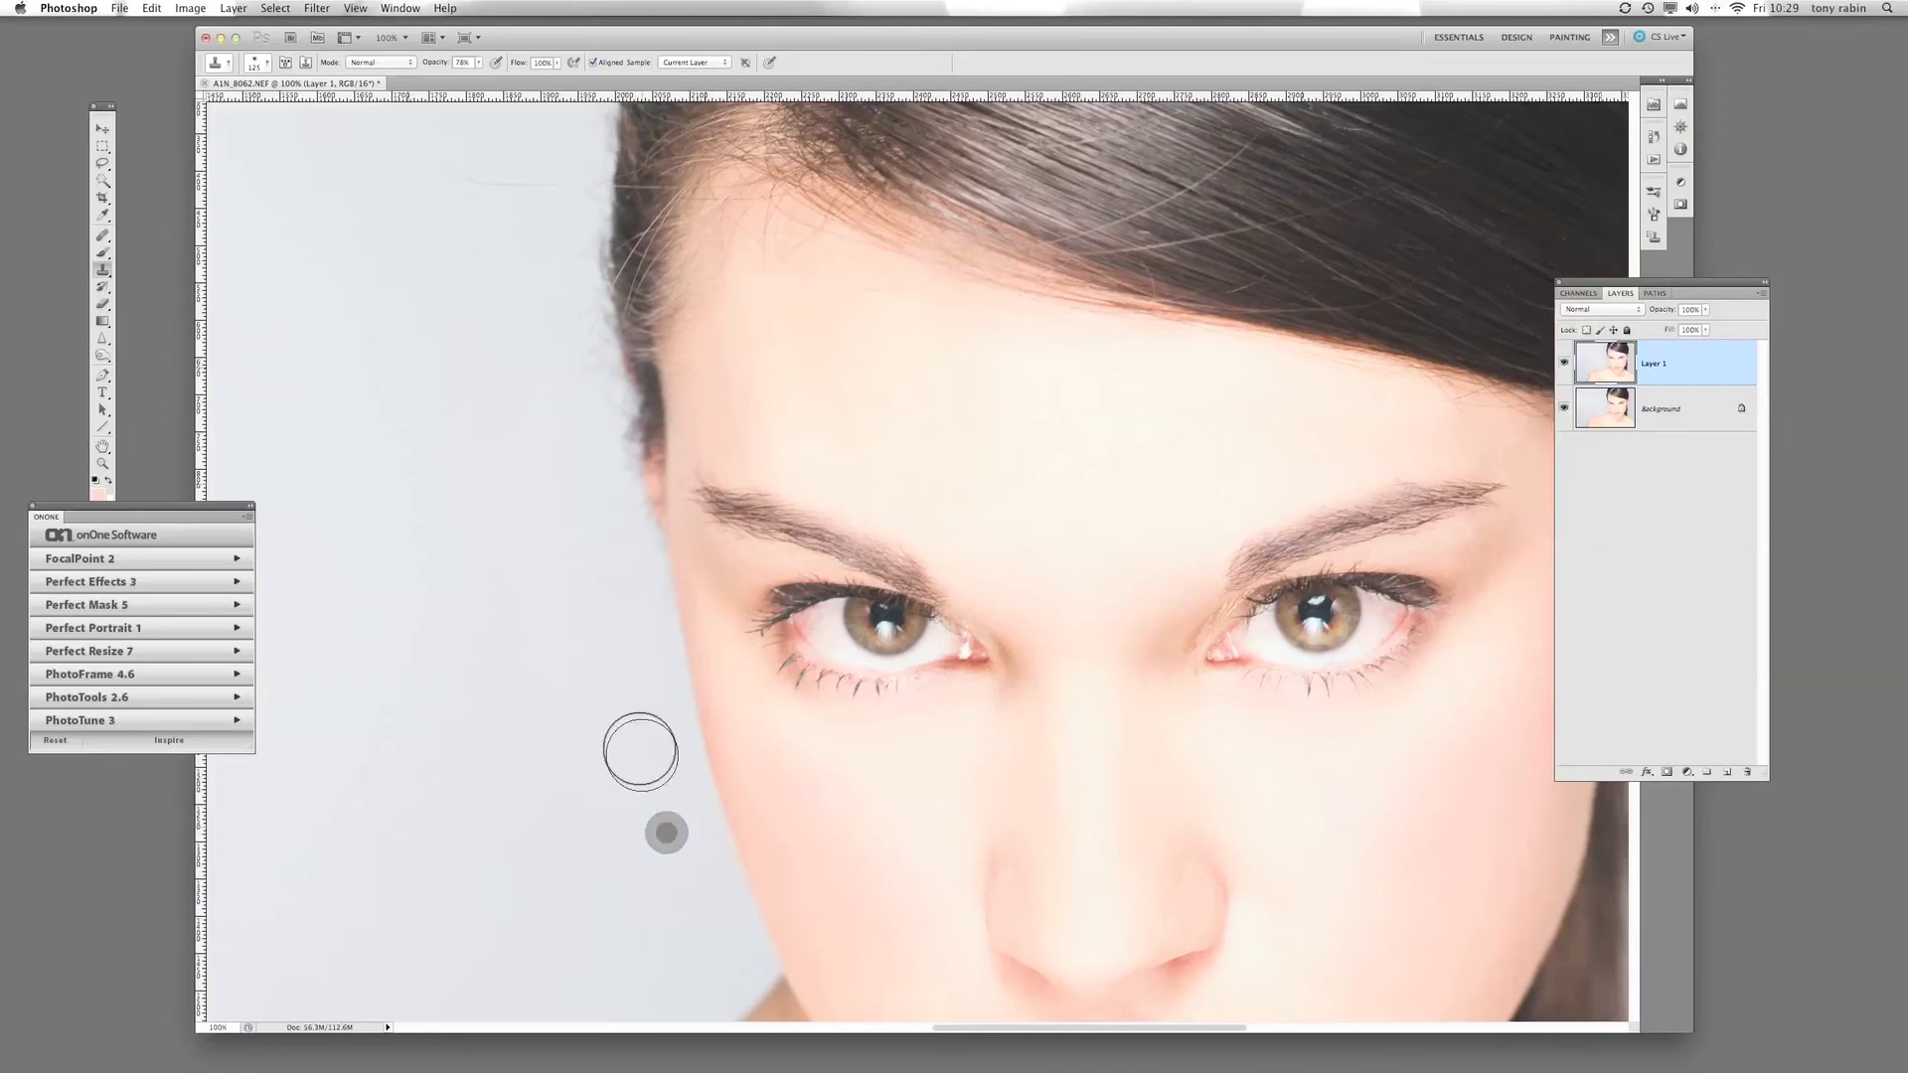
drag(643, 754, 579, 441)
mouse_move(558, 301)
mouse_down()
mouse_move(558, 372)
mouse_move(513, 308)
mouse_up()
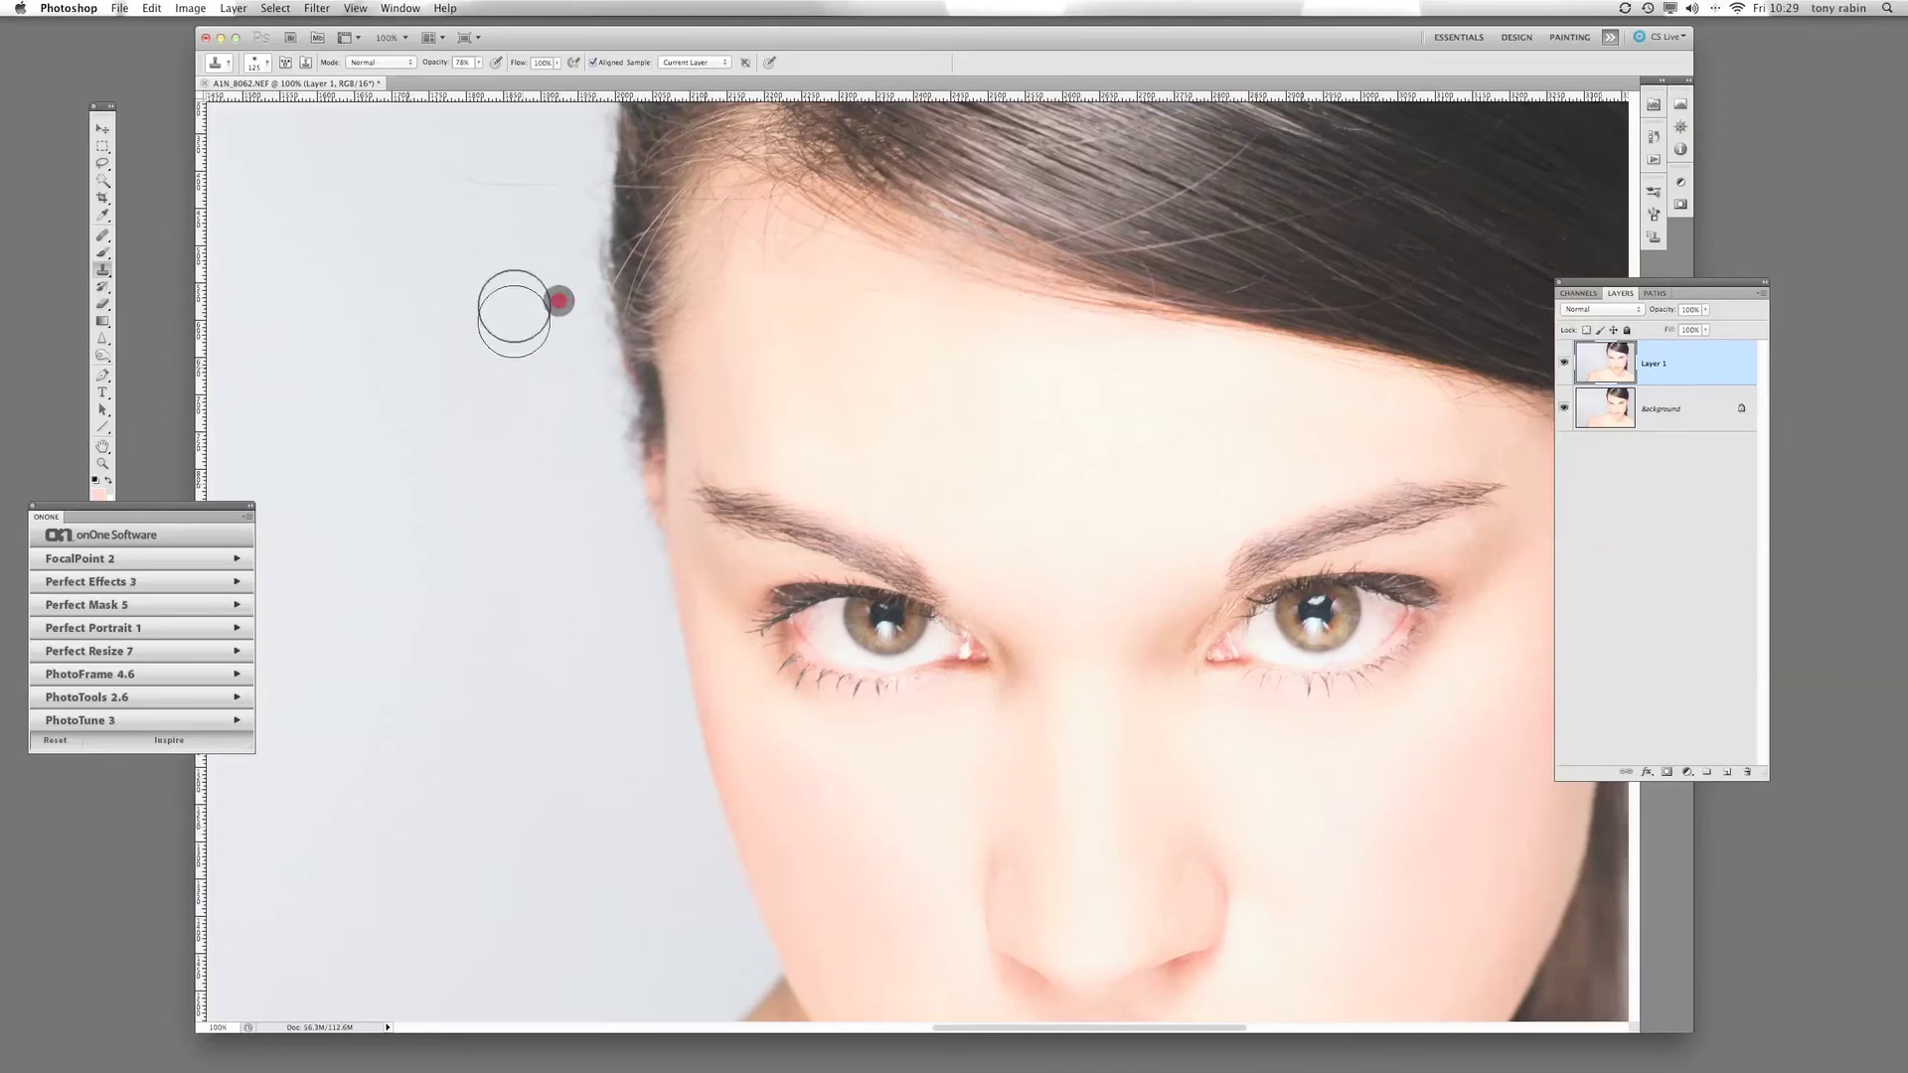
Resample the left-hand background and clone away the loose strands beside the hair from the crown down to the temple.
alt+click(474, 256)
mouse_move(543, 188)
mouse_down()
mouse_move(504, 193)
mouse_move(427, 149)
mouse_up()
mouse_move(426, 145)
mouse_down()
mouse_move(465, 190)
mouse_move(496, 189)
mouse_up()
mouse_move(523, 185)
mouse_down()
mouse_move(539, 367)
mouse_move(506, 613)
mouse_move(538, 766)
mouse_up()
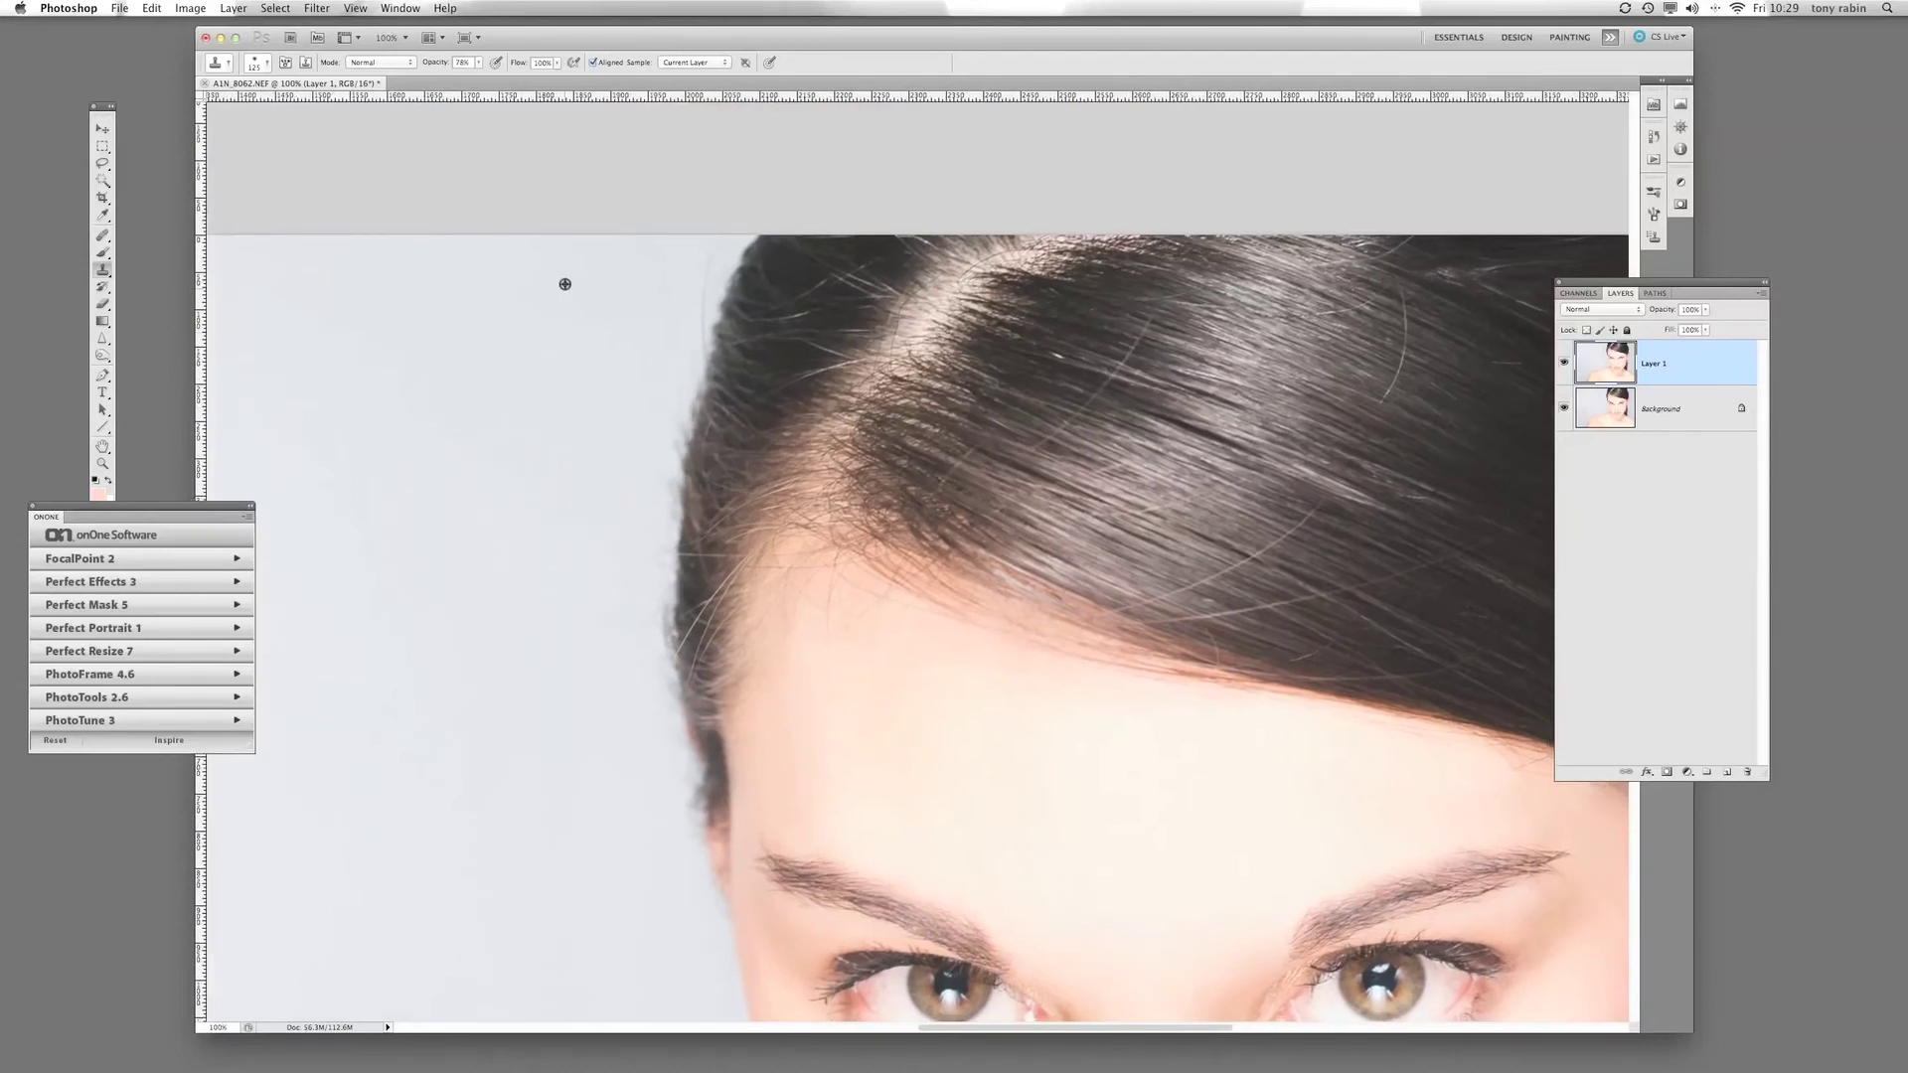
alt+click(556, 256)
mouse_move(703, 235)
mouse_down()
mouse_move(656, 244)
mouse_move(677, 290)
mouse_move(632, 413)
mouse_move(616, 641)
mouse_up()
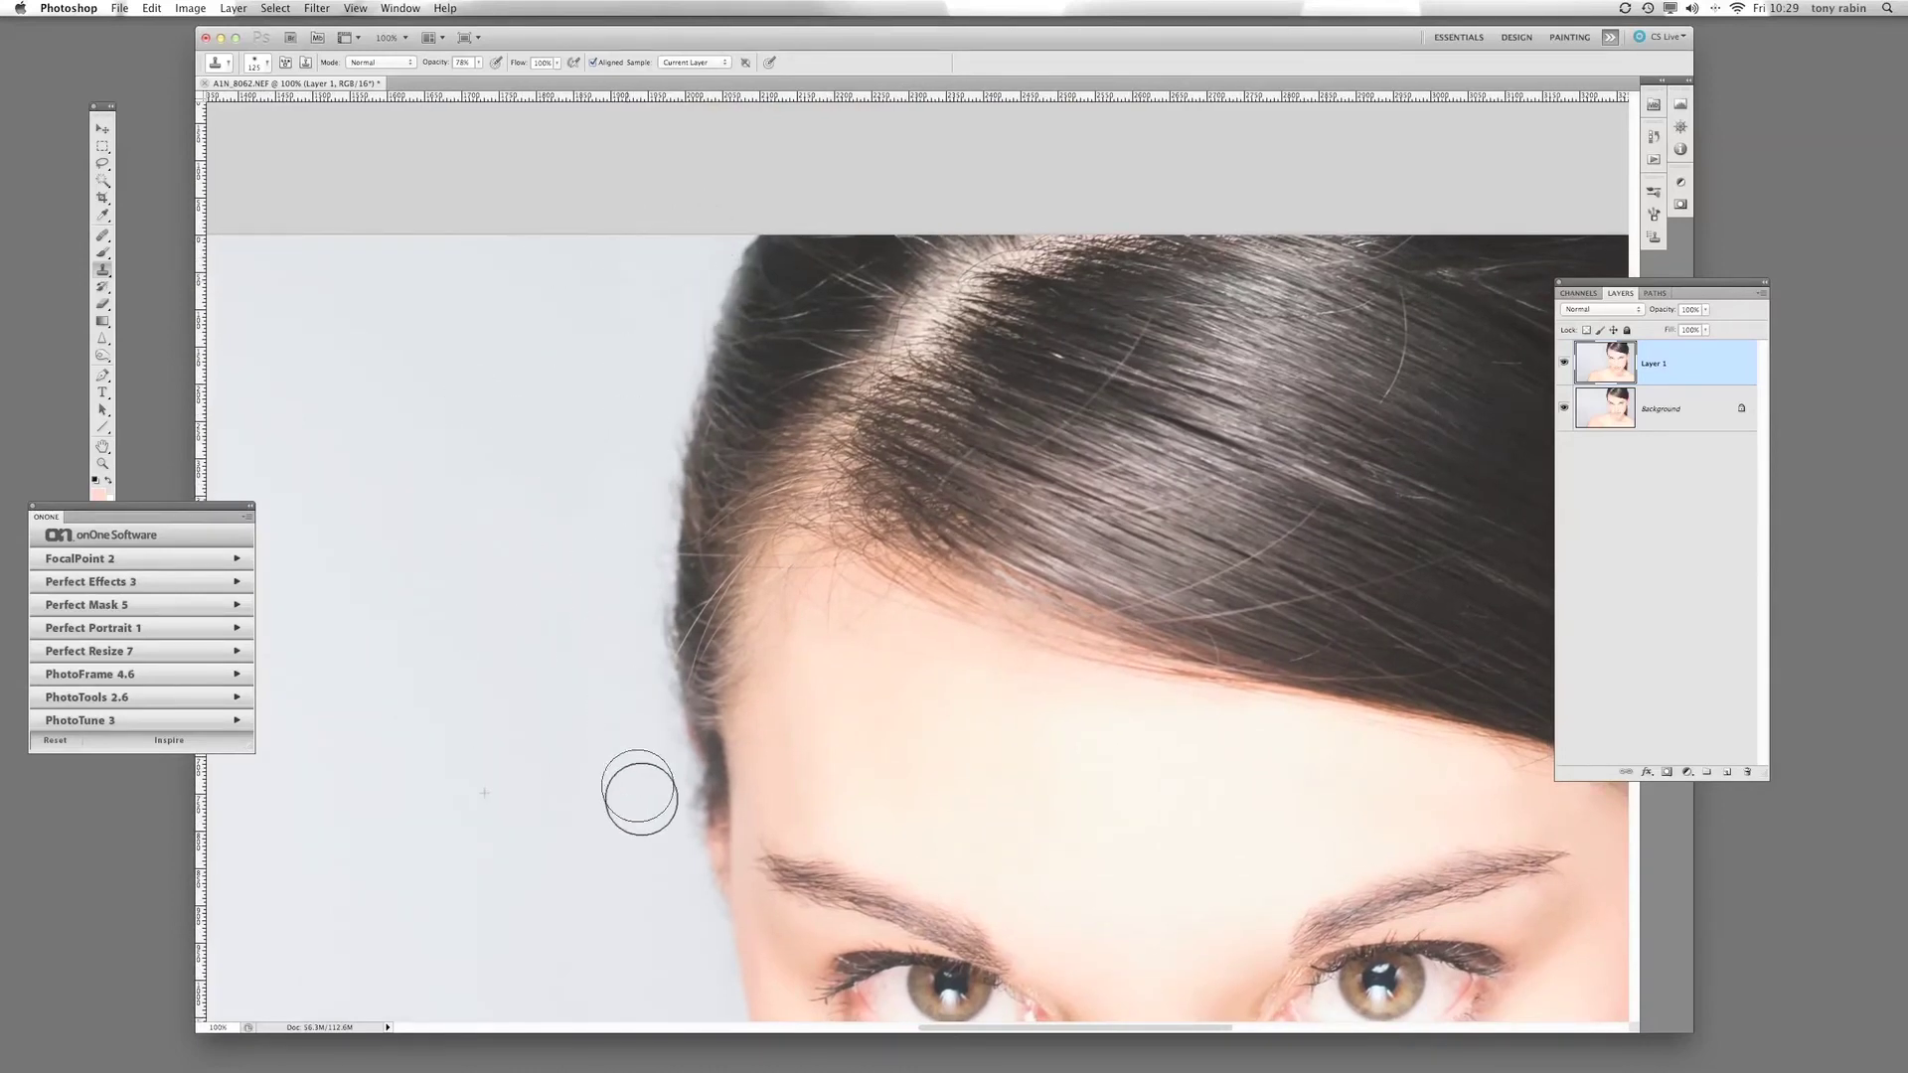
Sample the background on the right-hand side and clone out the stray hairs beside the ear and neck.
drag(1042, 706, 713, 636)
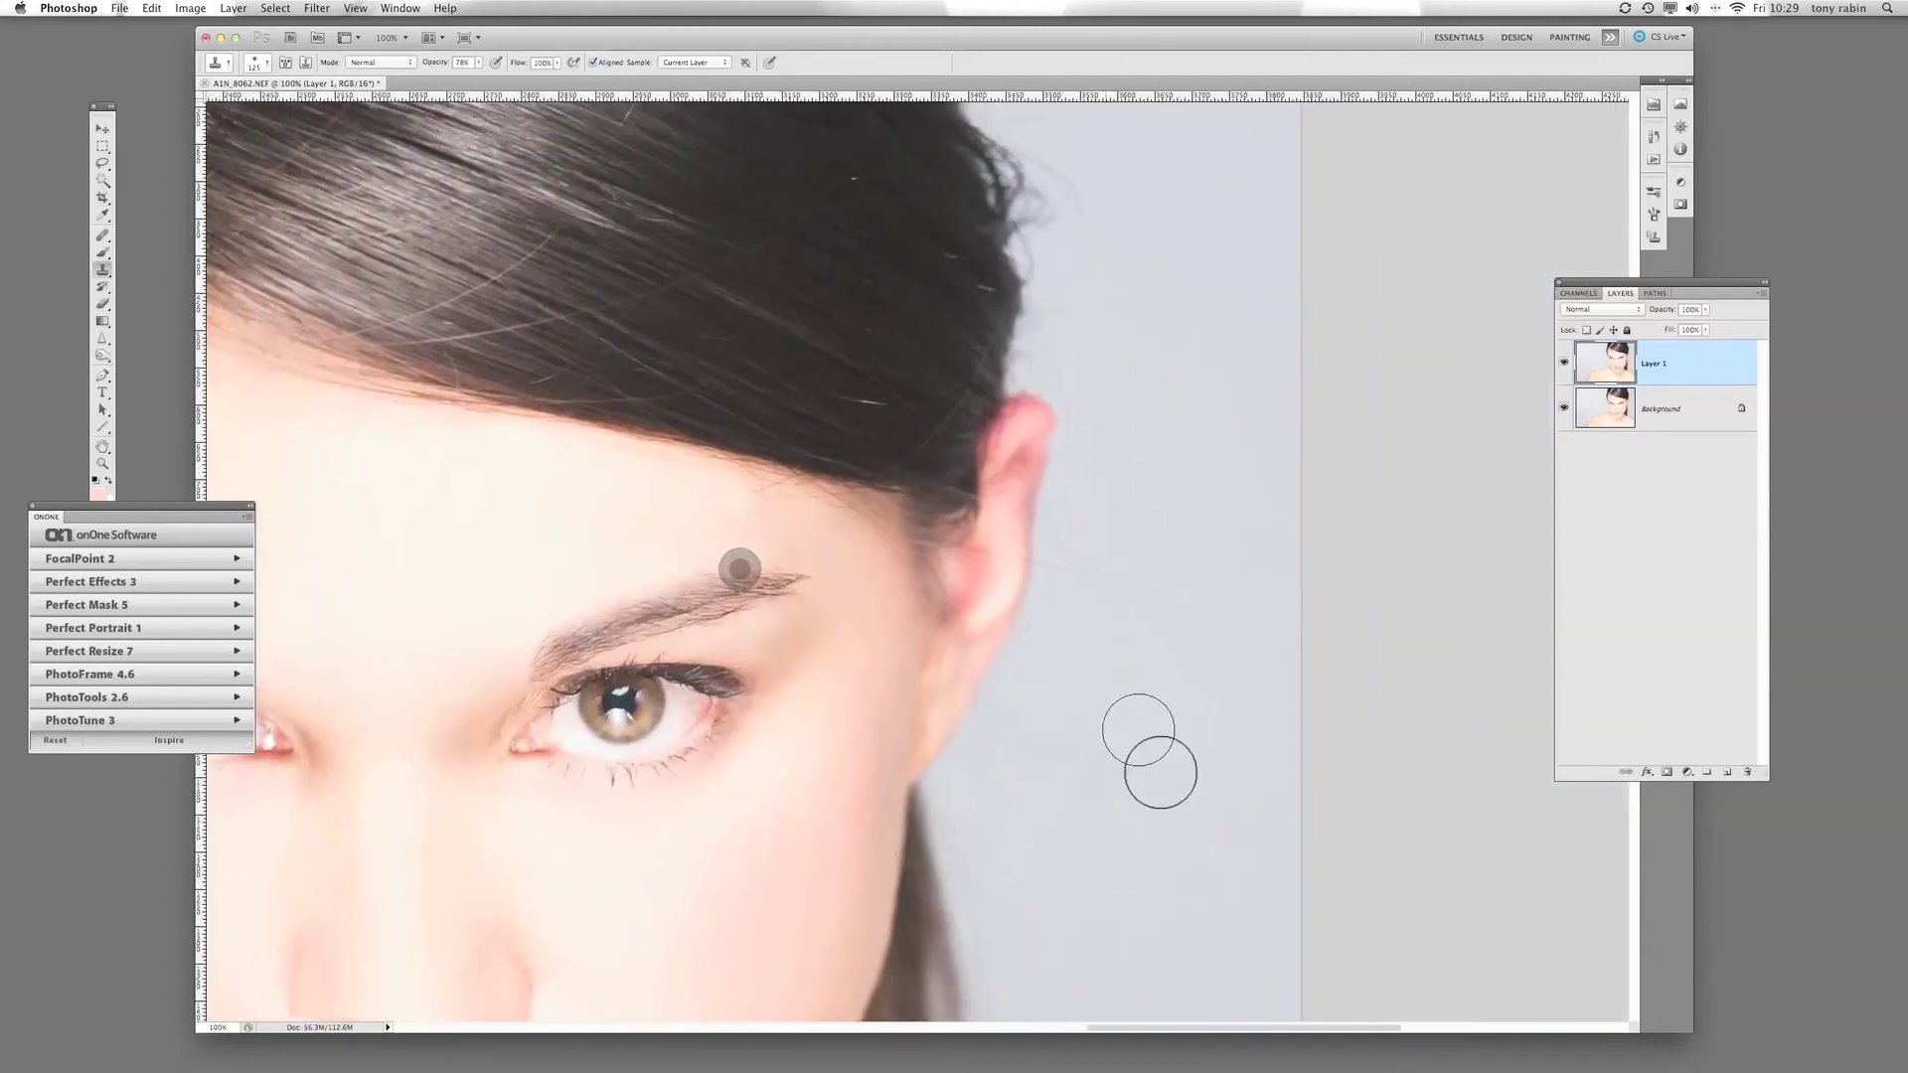
alt+click(1152, 823)
alt+click(1204, 766)
drag(1243, 651, 1059, 562)
alt+click(1248, 712)
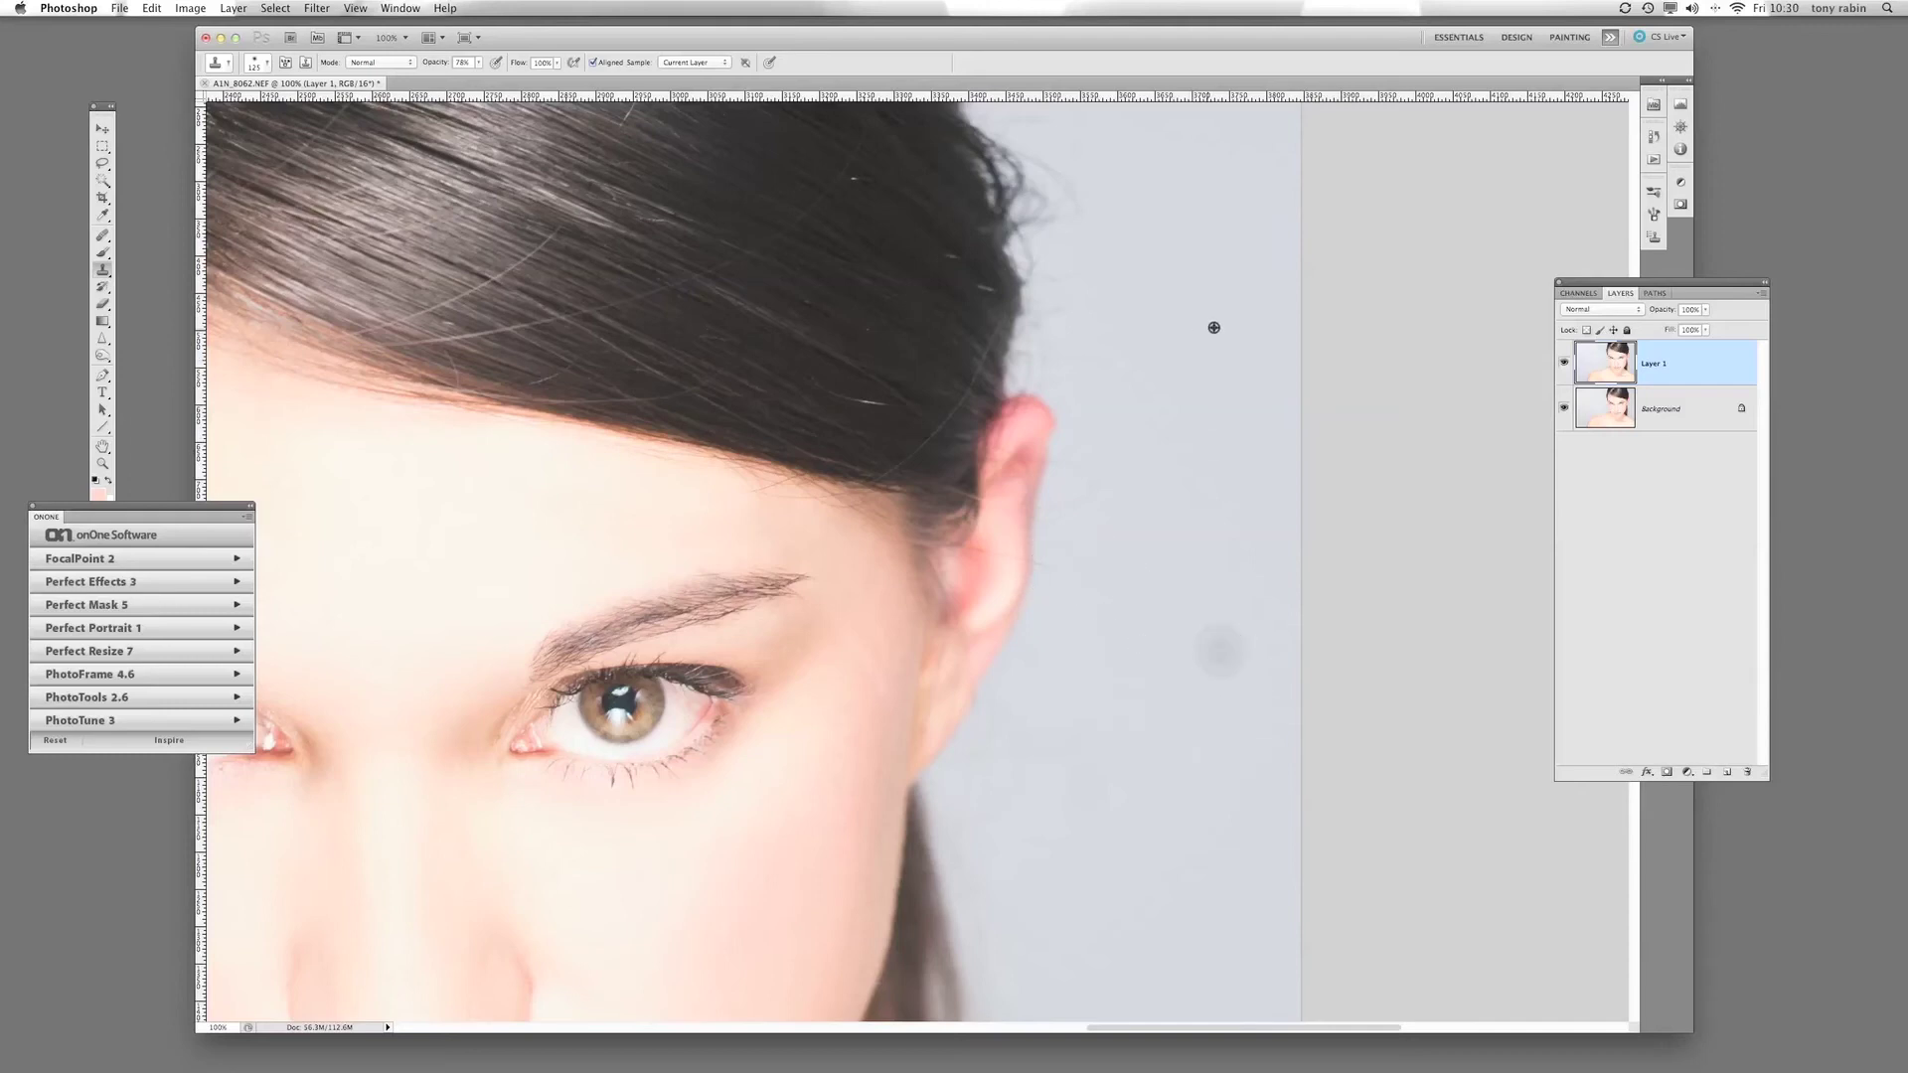
alt+click(1235, 302)
alt+click(1197, 458)
mouse_move(1089, 460)
mouse_down()
mouse_move(1077, 651)
mouse_move(1006, 797)
mouse_move(1034, 928)
mouse_up()
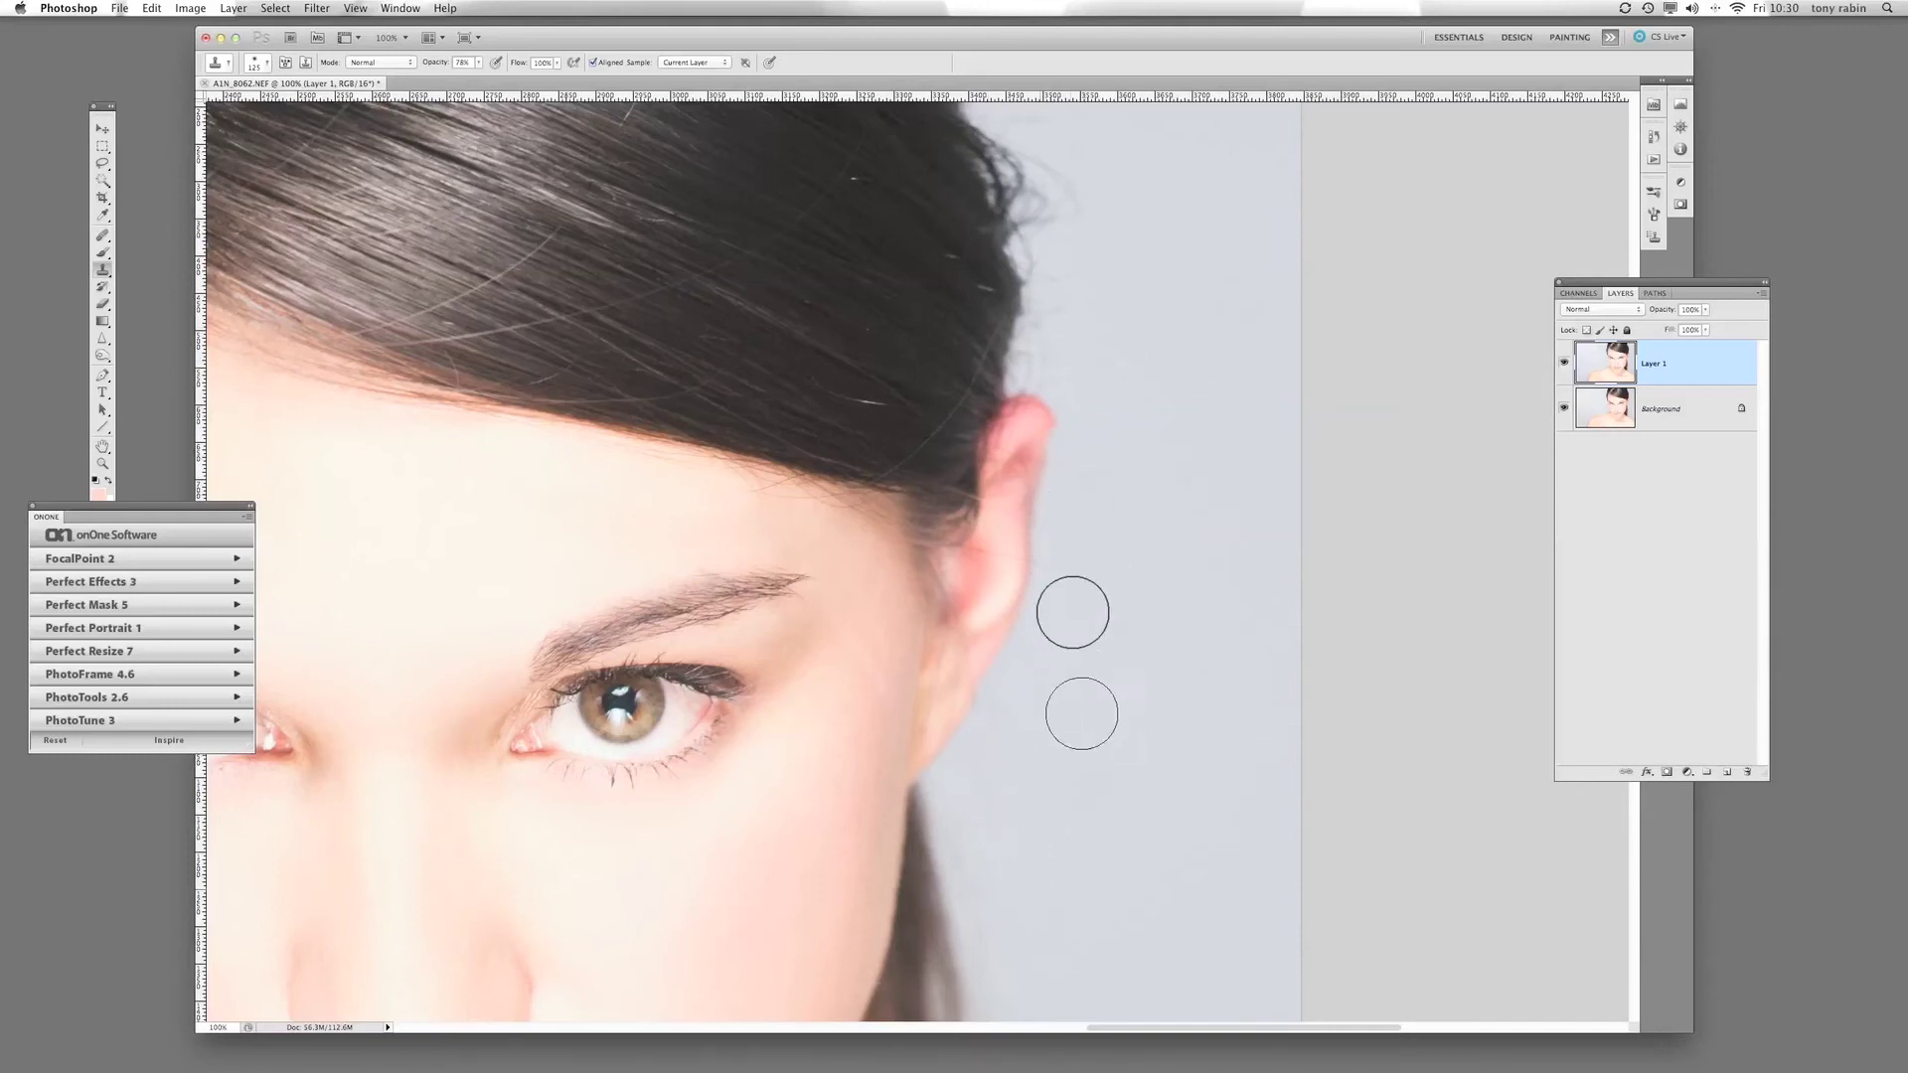
alt+click(1137, 544)
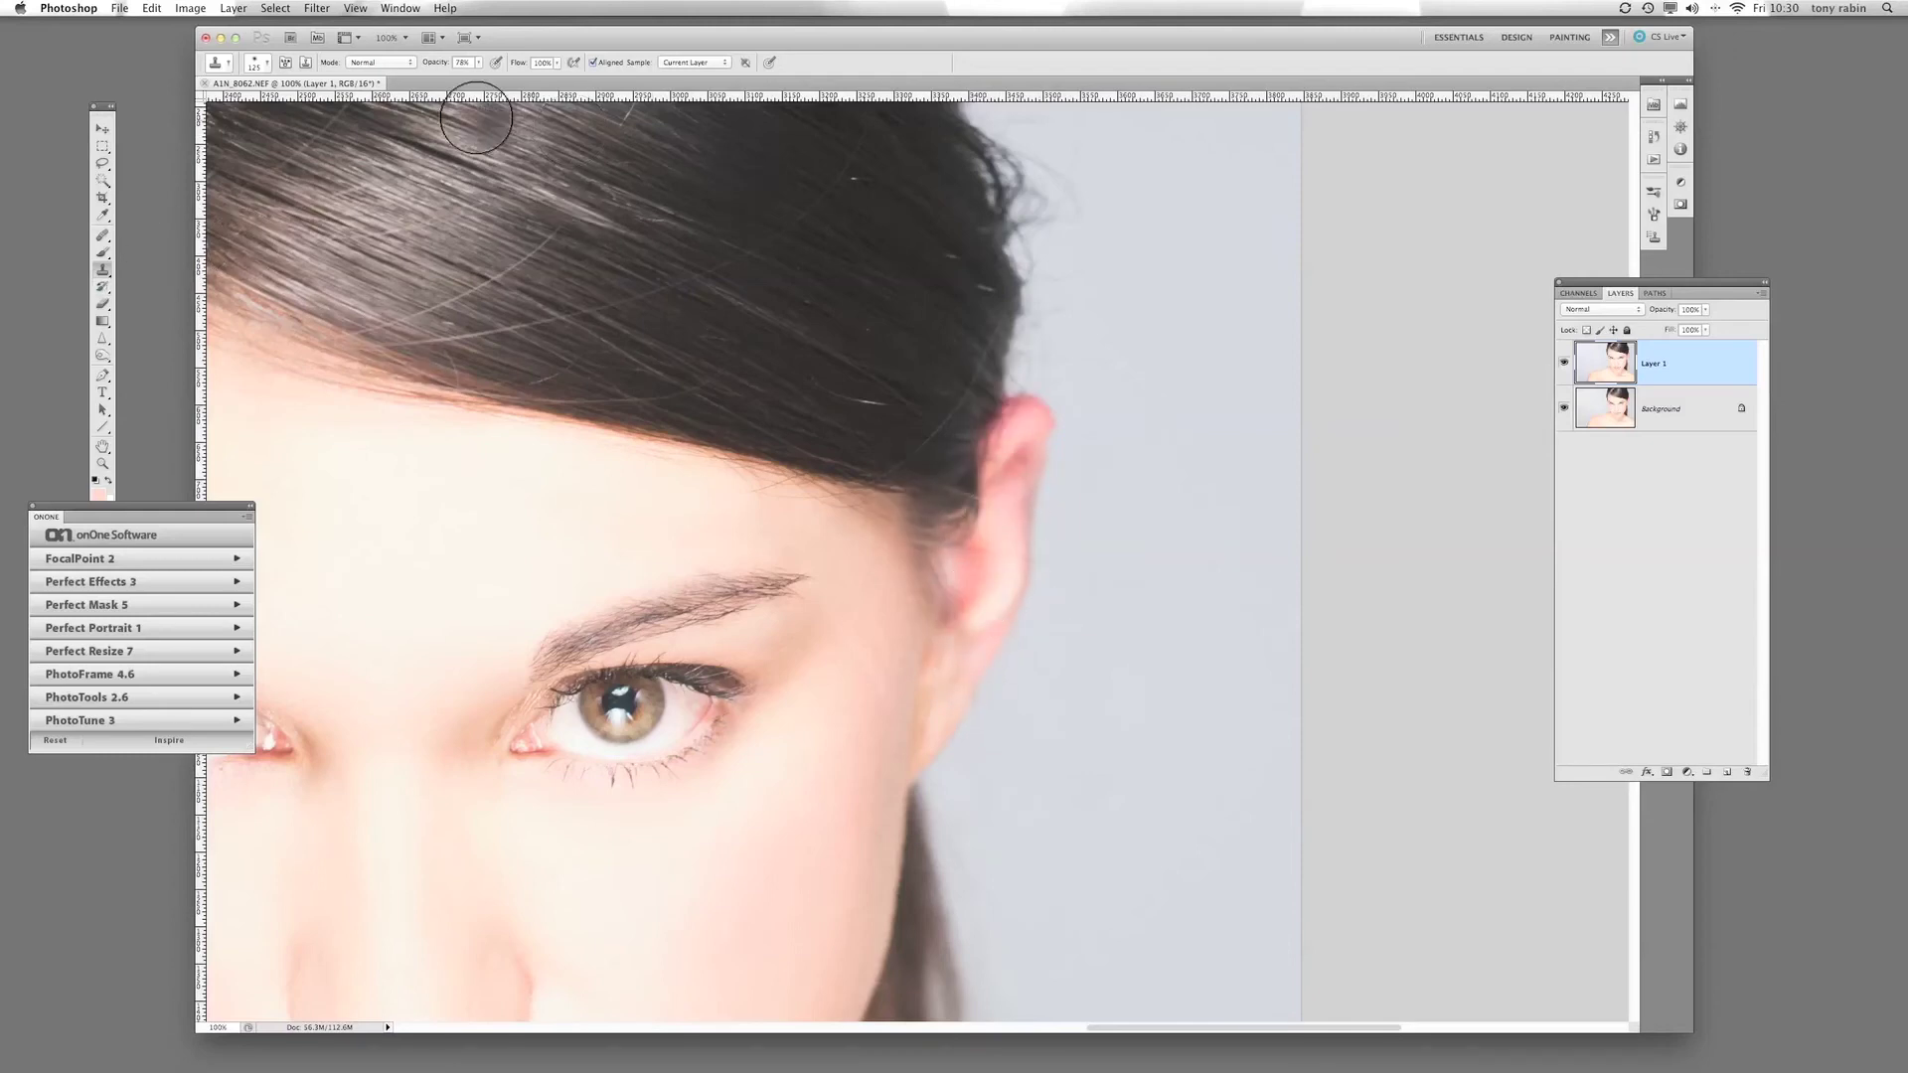
Set the clone opacity to 100%, shrink the brush and remove the stray hair crossing the ear and those below it.
click(479, 62)
drag(481, 78, 500, 83)
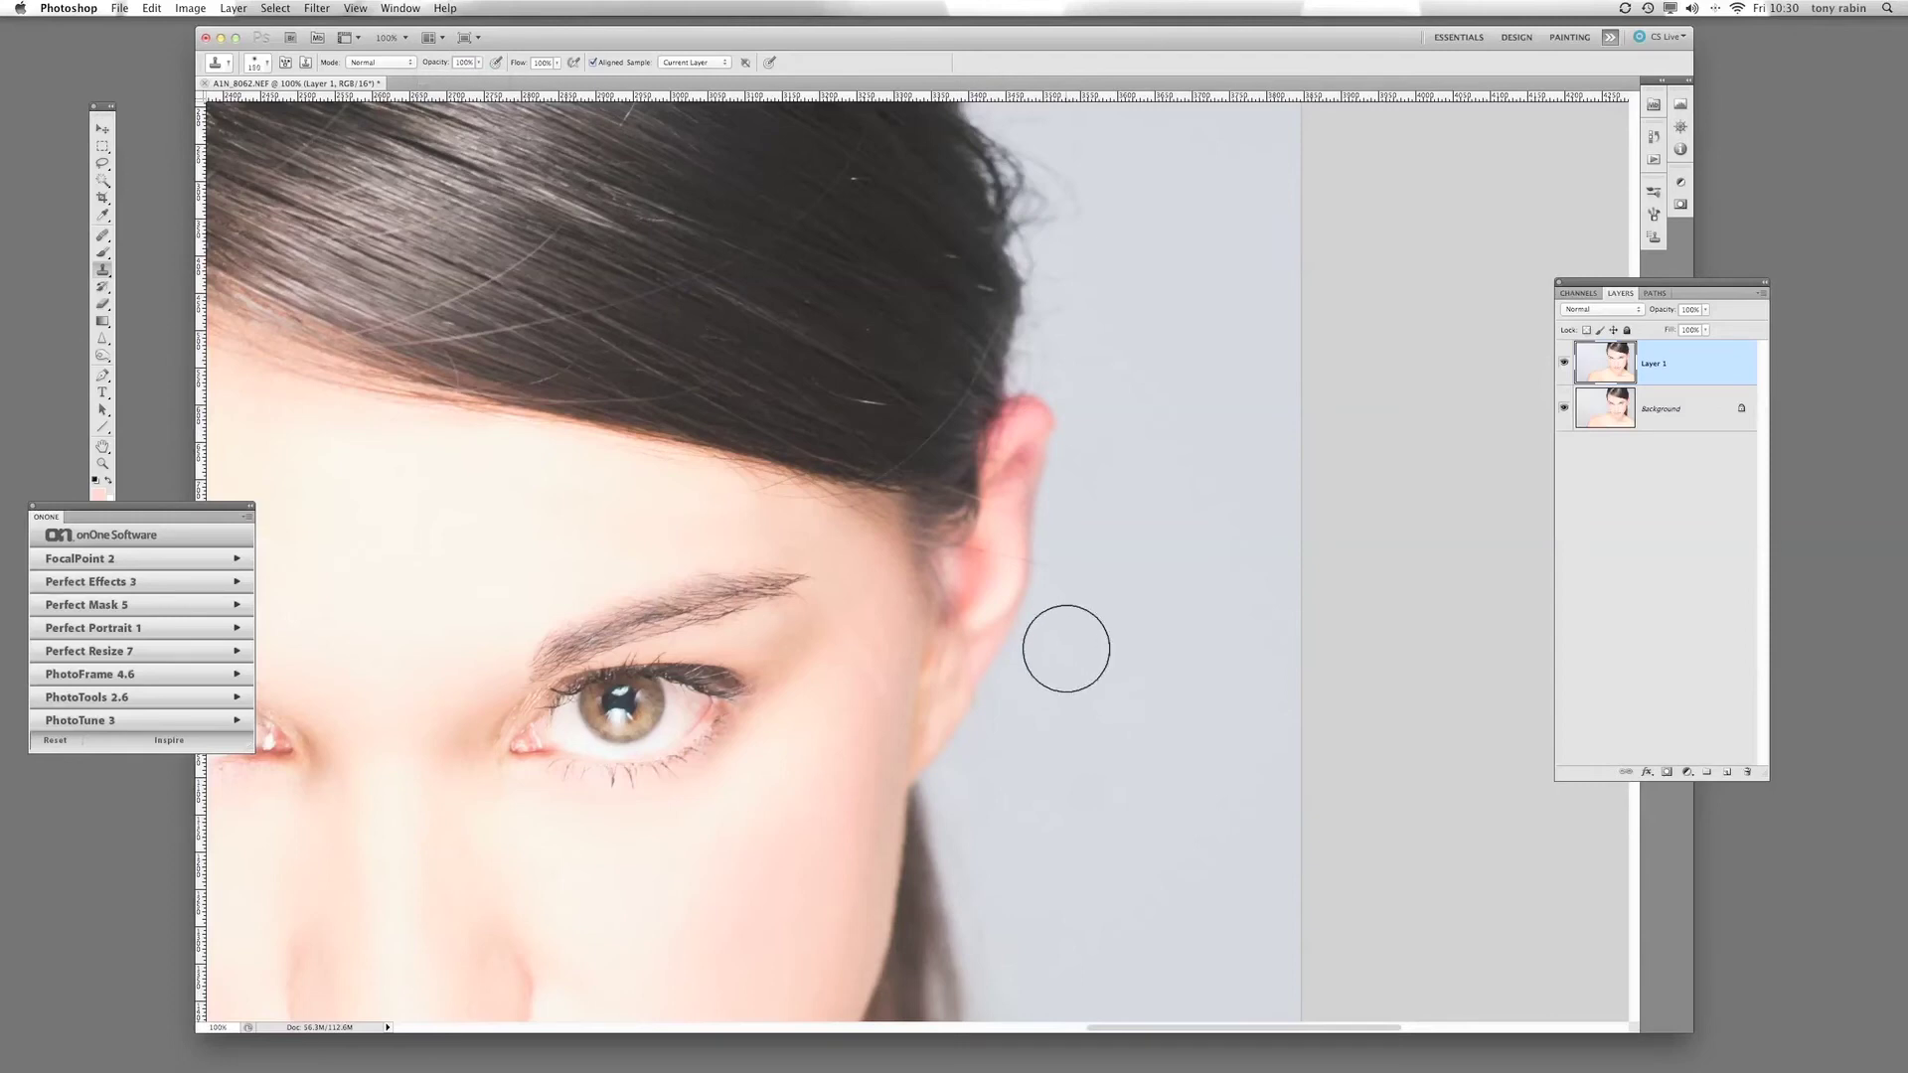
key(bracketleft)
key(bracketleft)
key(bracketleft)
click(1023, 559)
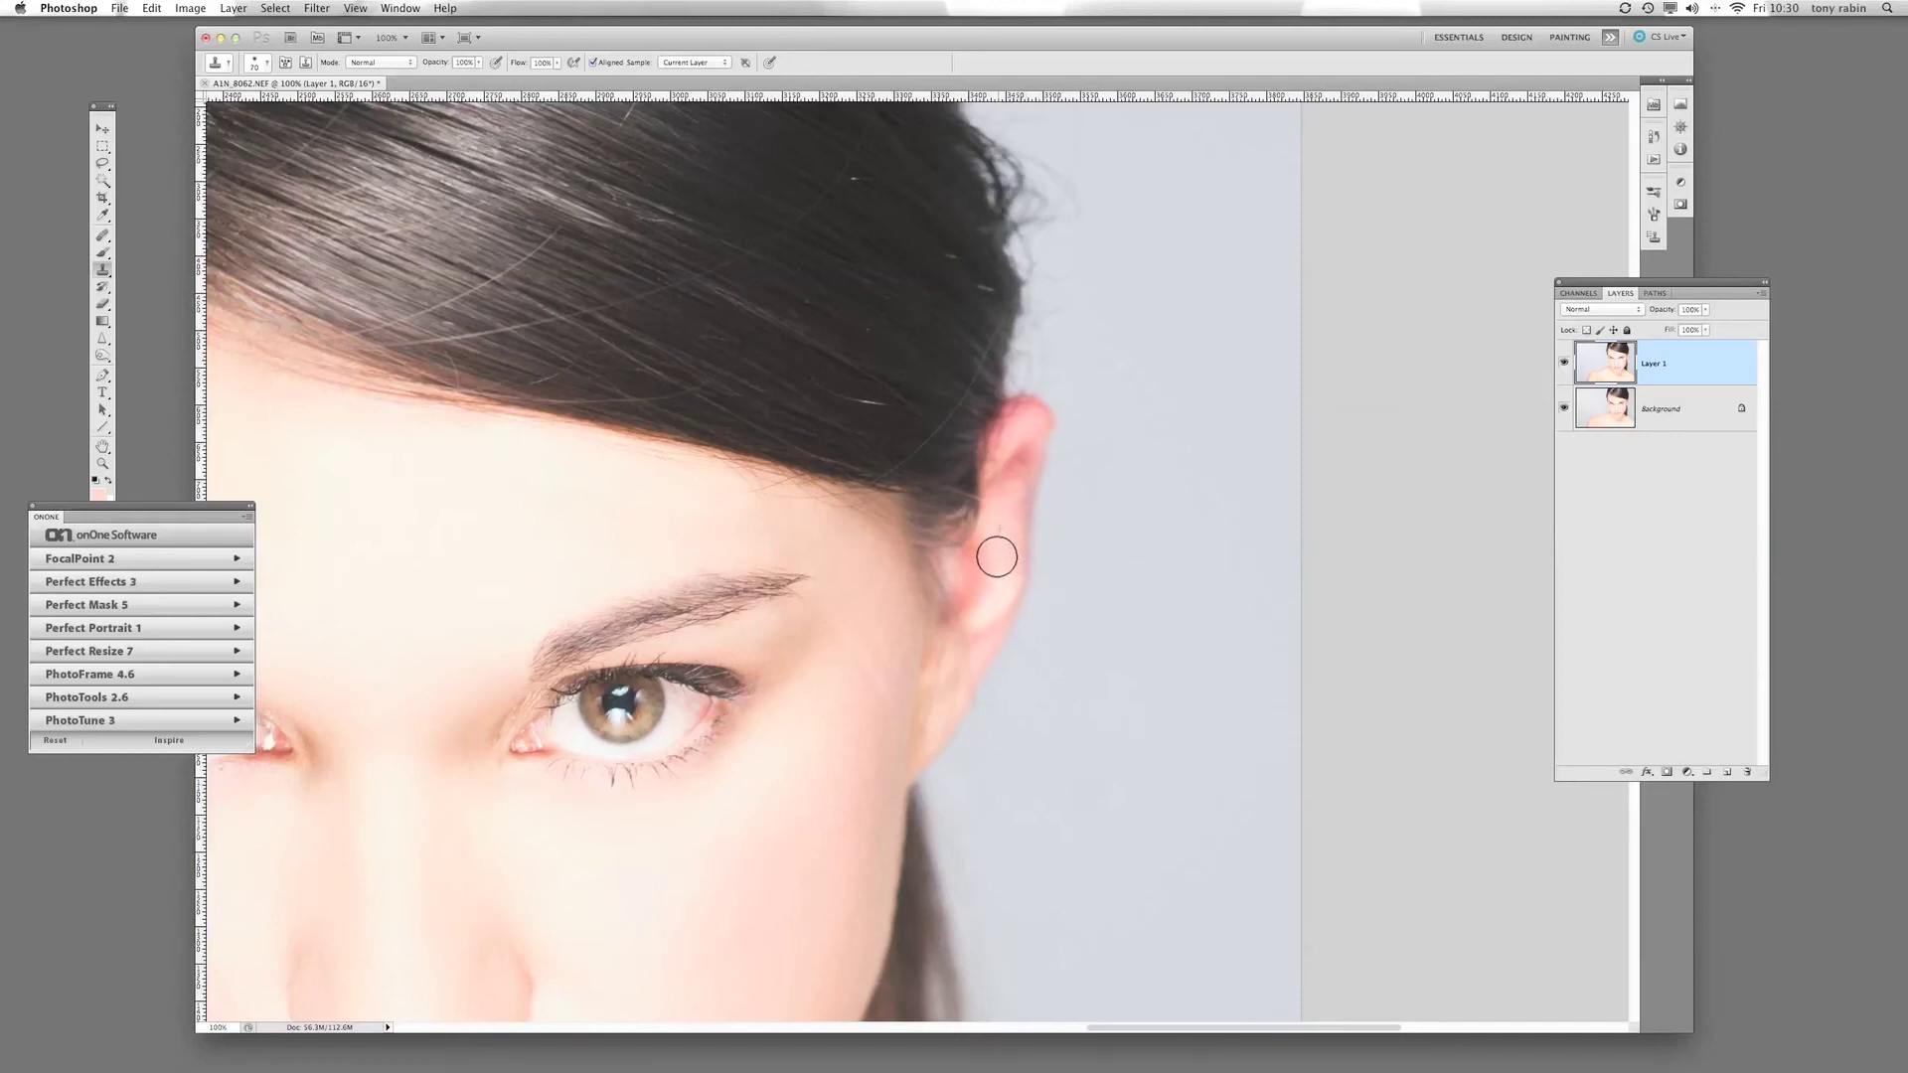
alt+click(975, 558)
click(1045, 557)
drag(1004, 696, 978, 864)
Try the Clone Stamp on the hair and forehead at 100% and 50% opacity, undoing the trial strokes.
key(super+minus)
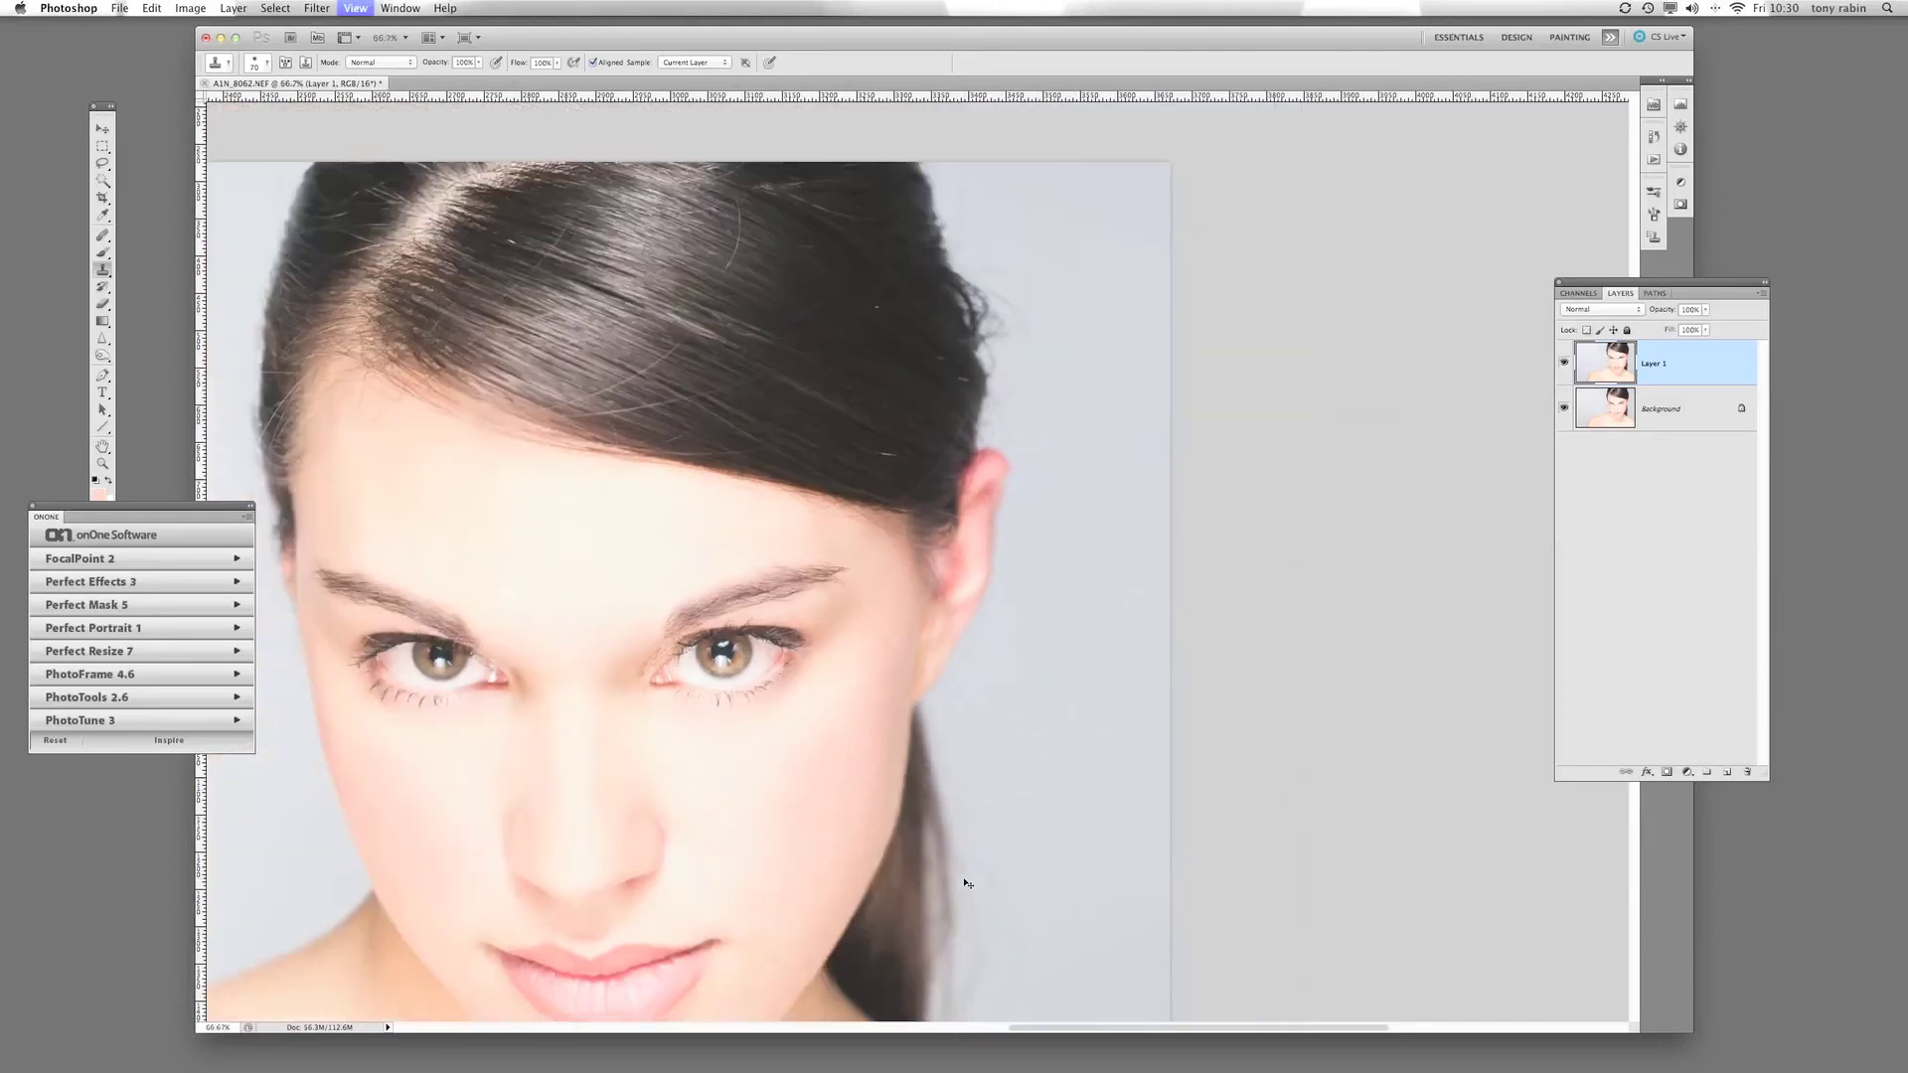
mouse_move(699, 626)
mouse_down()
mouse_move(1168, 556)
mouse_move(1190, 517)
mouse_move(1159, 511)
mouse_up()
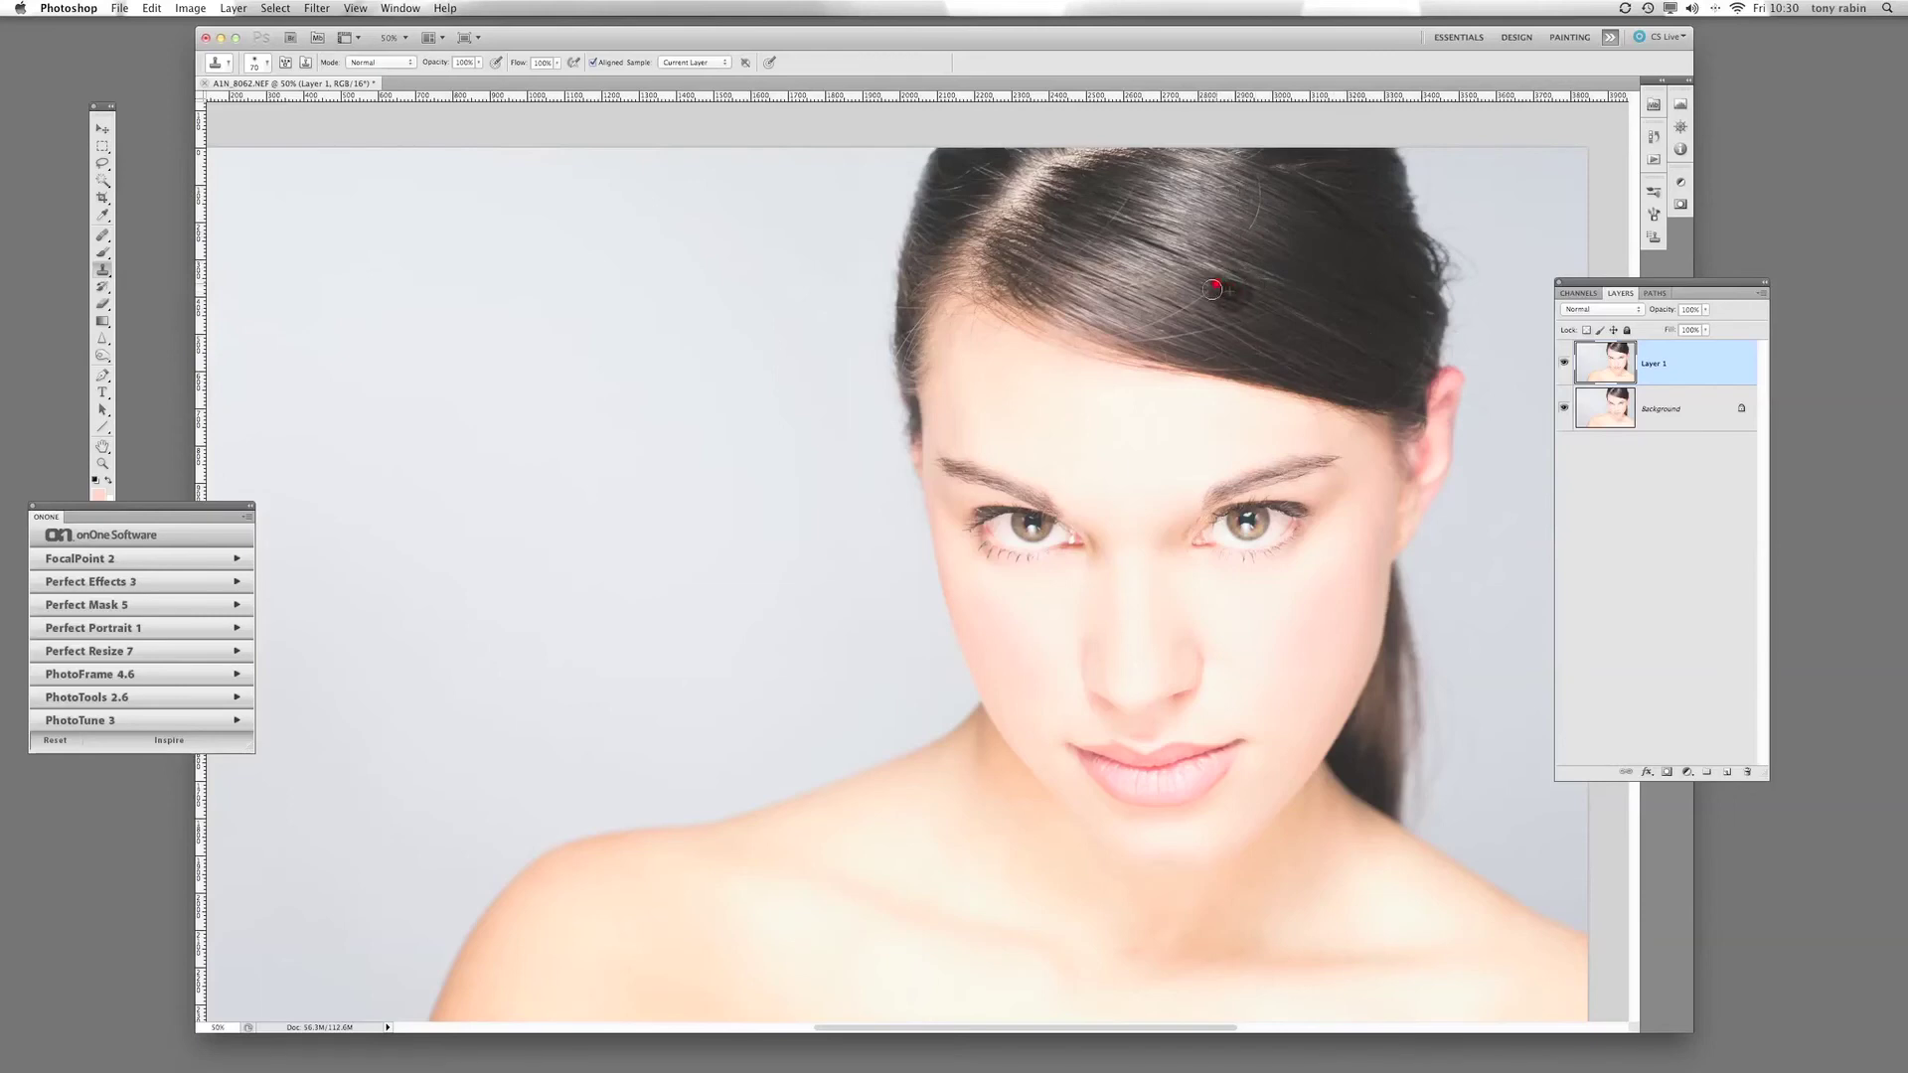
drag(1215, 284, 1169, 312)
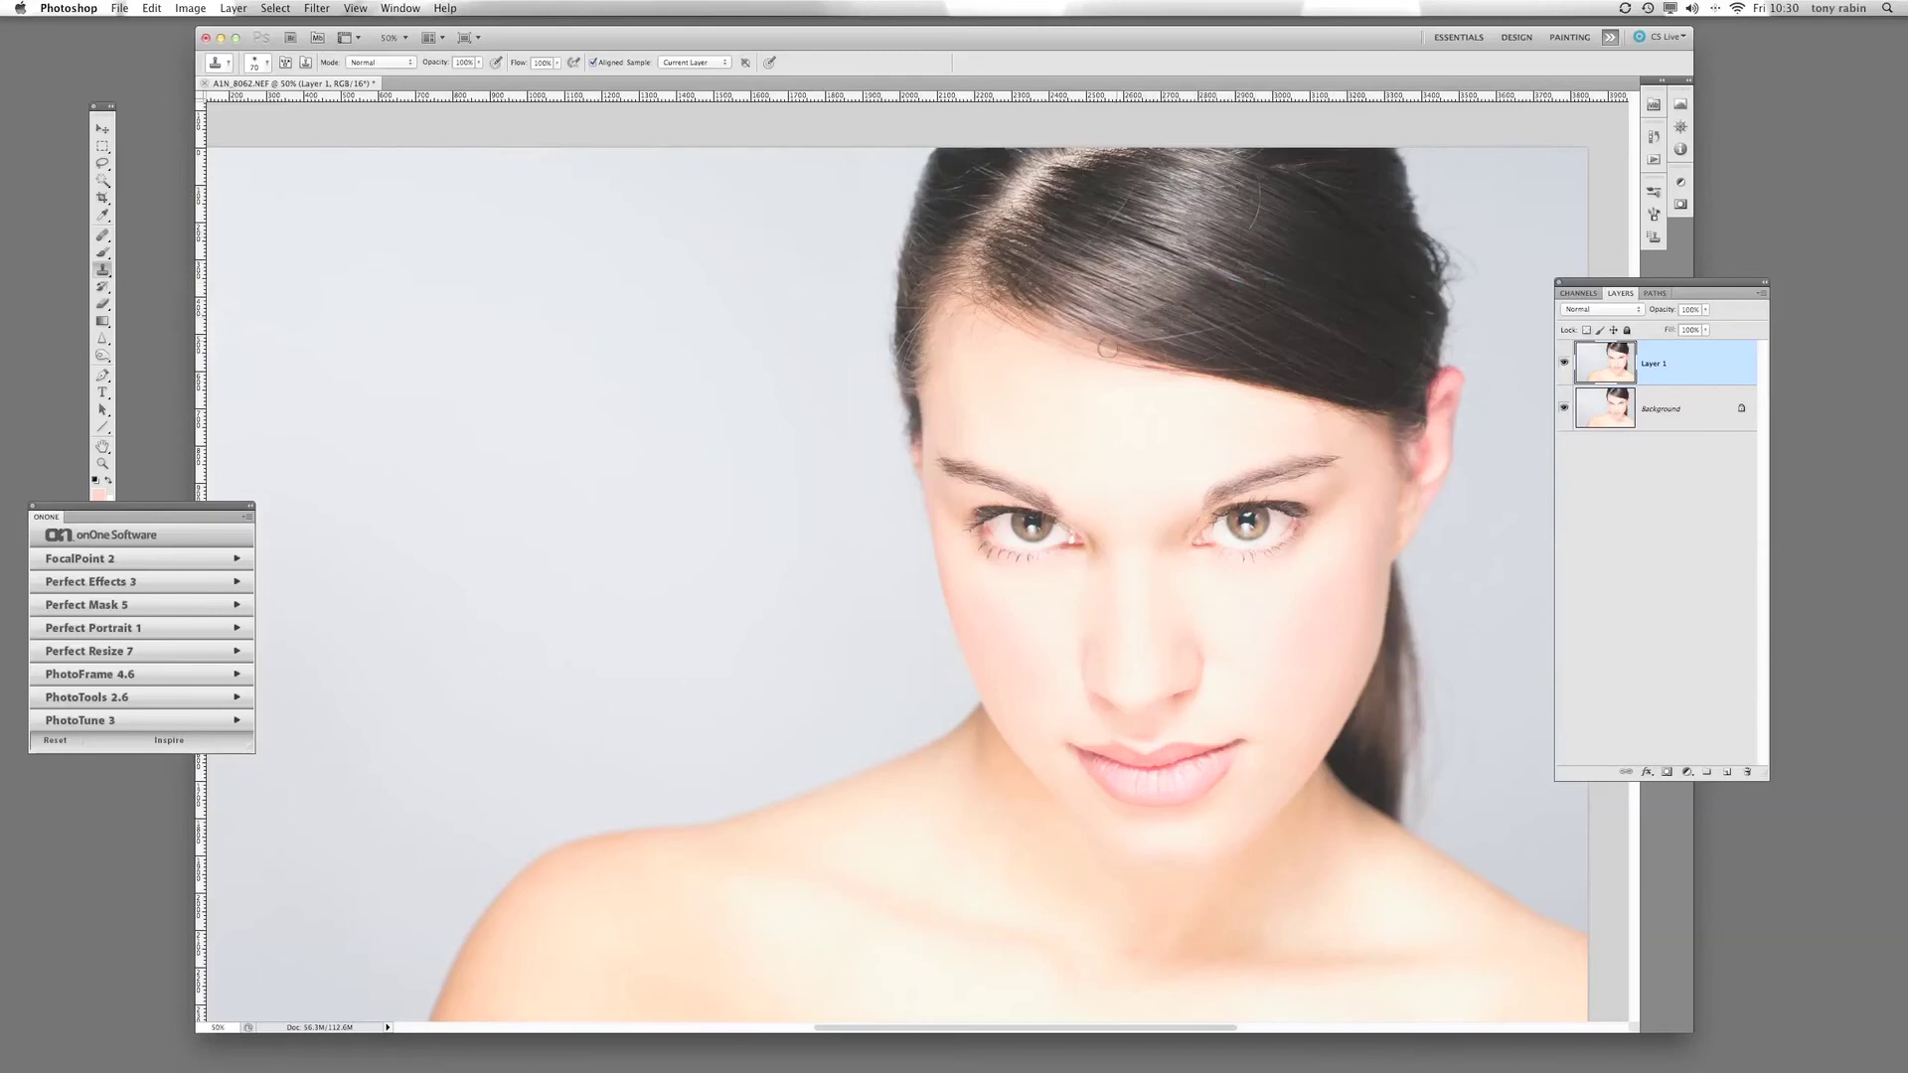
key(super+z)
key(5)
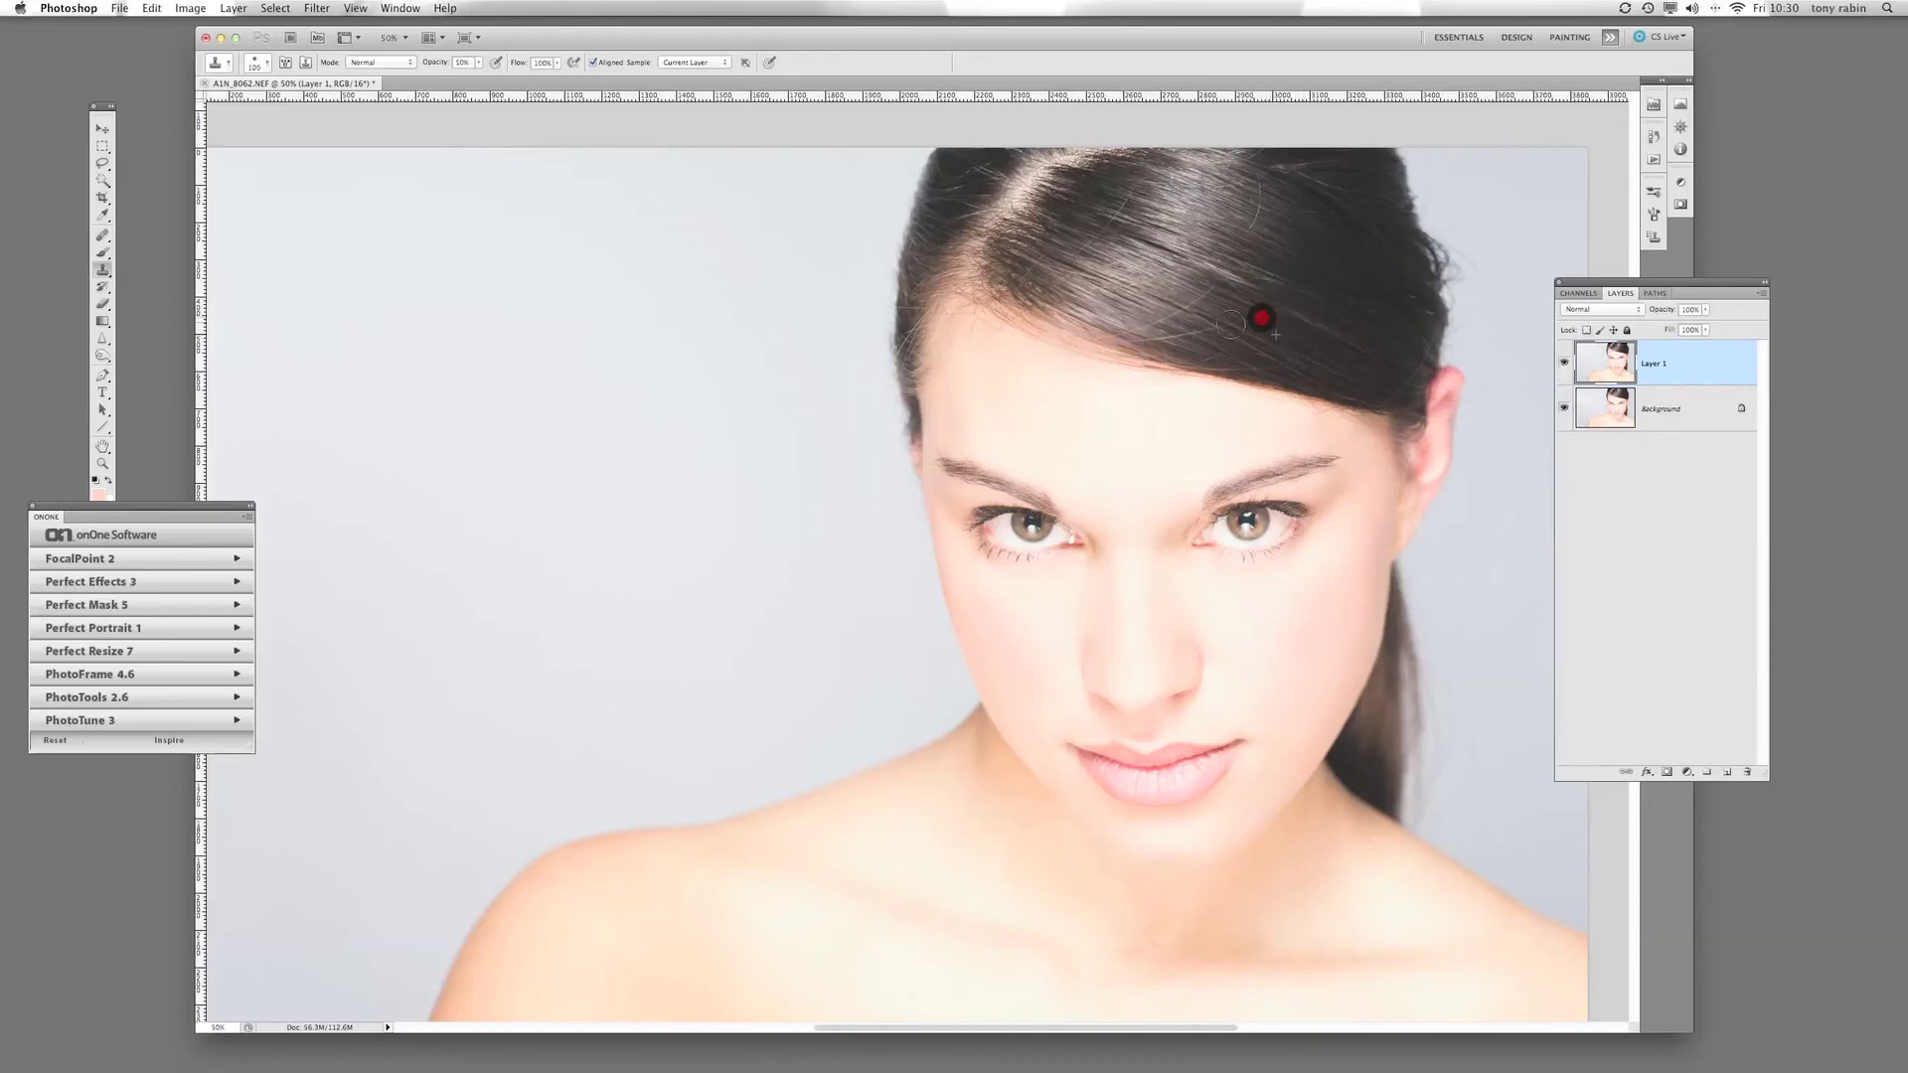
mouse_move(1230, 324)
mouse_down()
mouse_move(1202, 329)
mouse_move(1261, 313)
mouse_move(1146, 337)
mouse_move(1261, 315)
mouse_move(1200, 301)
mouse_up()
click(1224, 461)
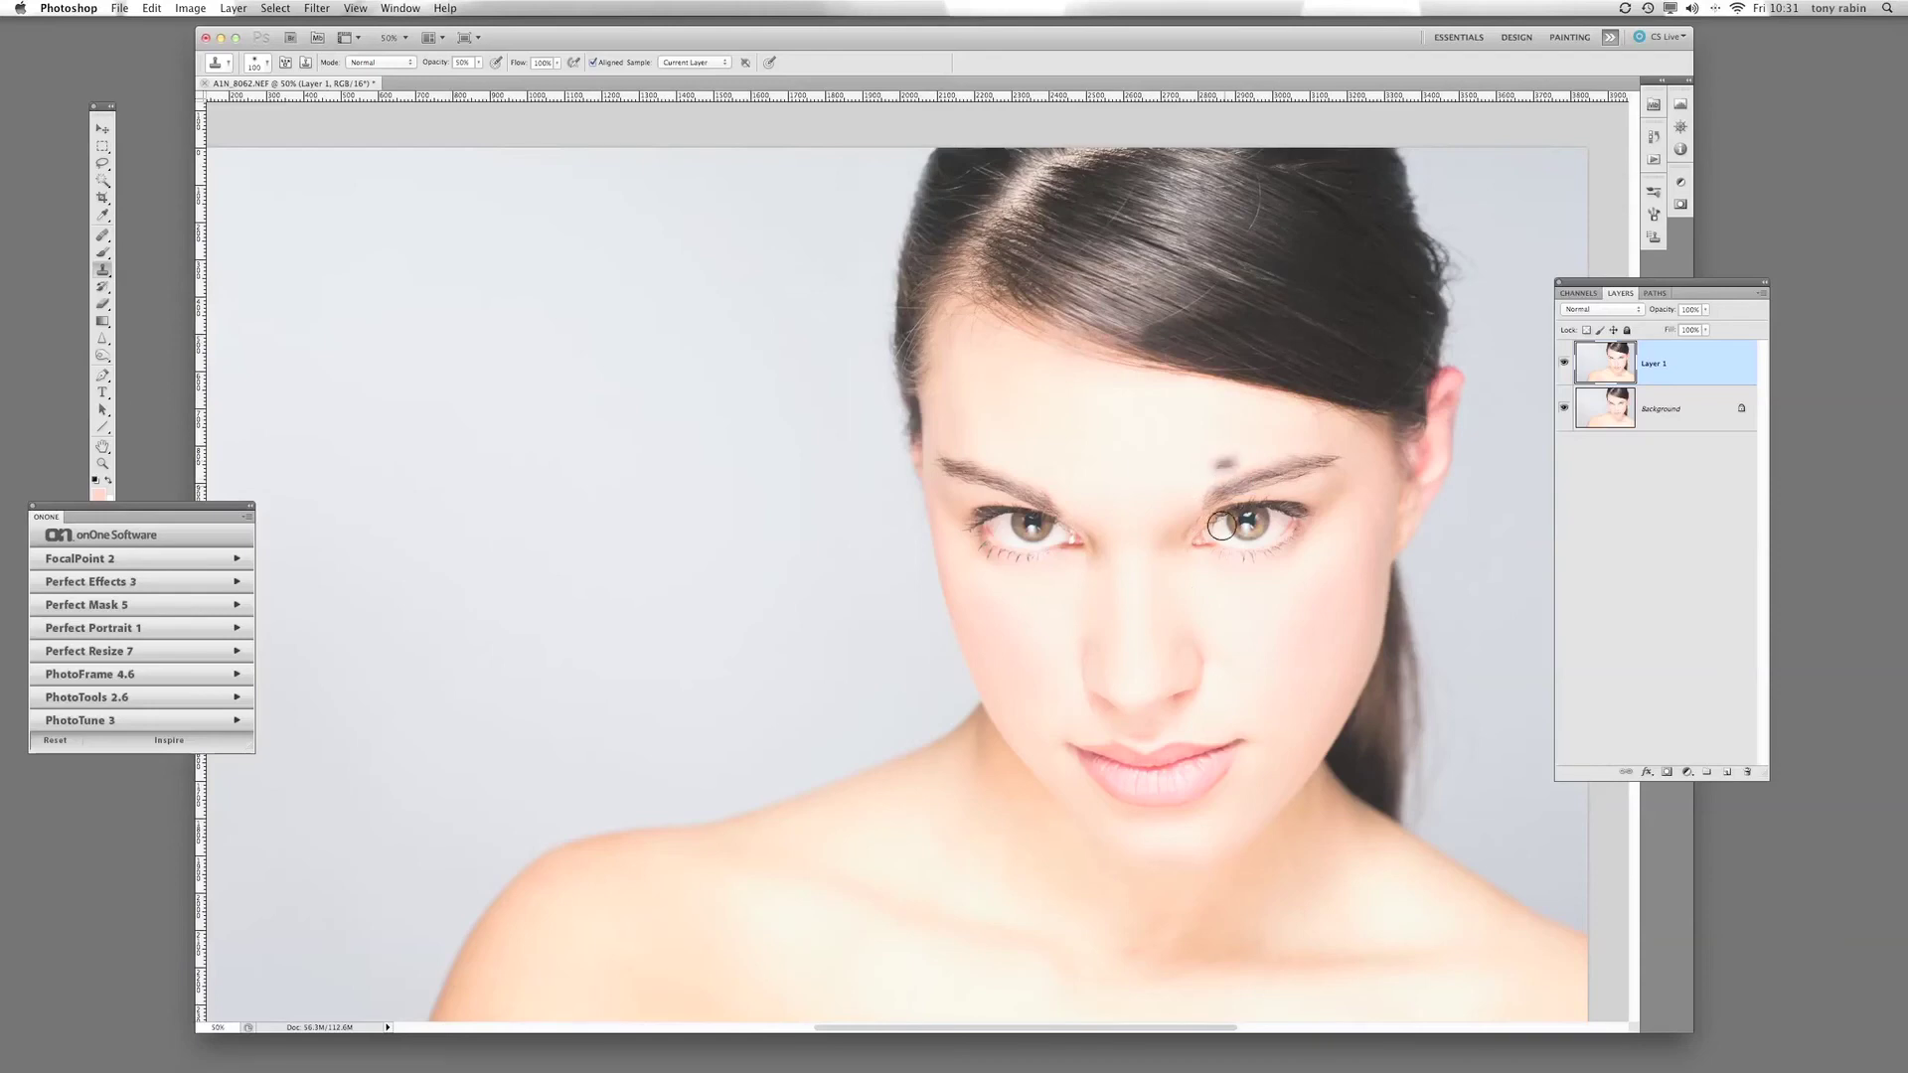
key(super+z)
Set up the Brush tool for the white of the left-hand eye with a much smaller tip and 14% opacity.
key(super+equal)
key(super+equal)
key(super+equal)
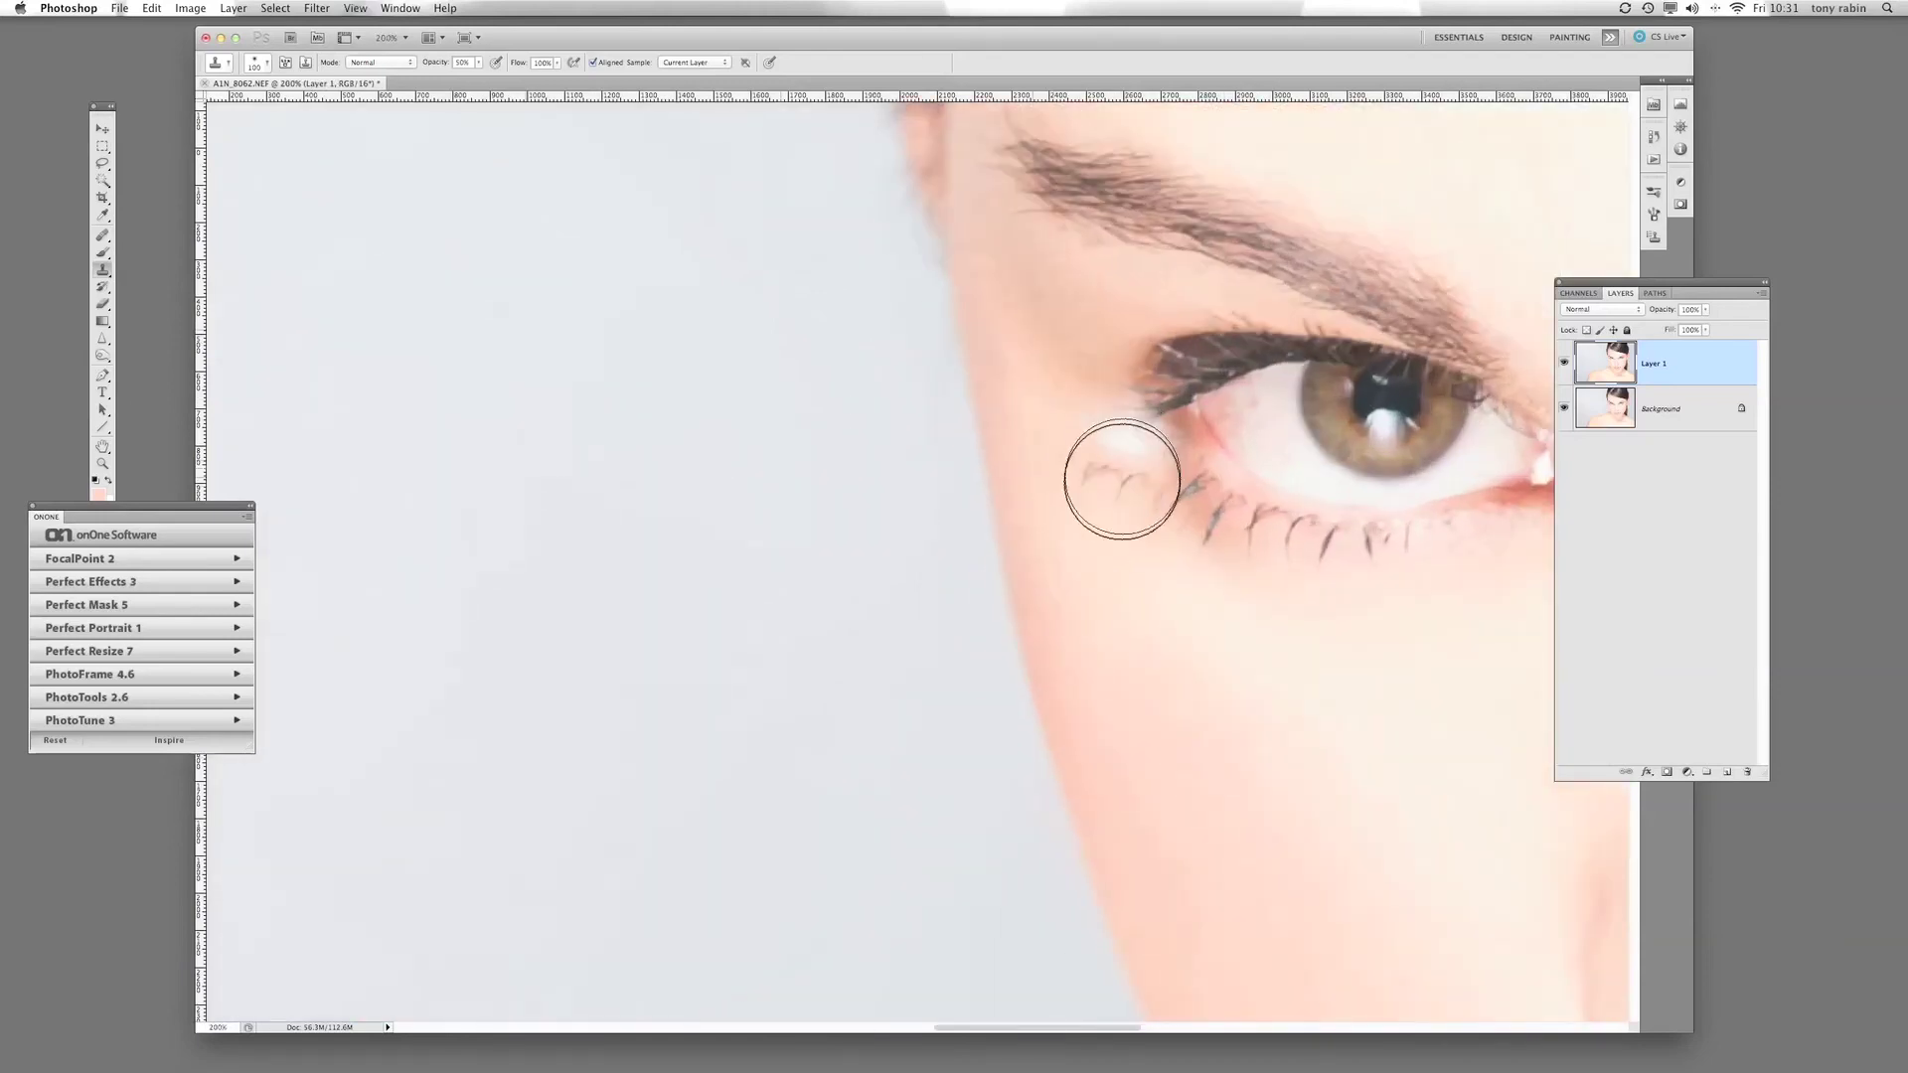
key(b)
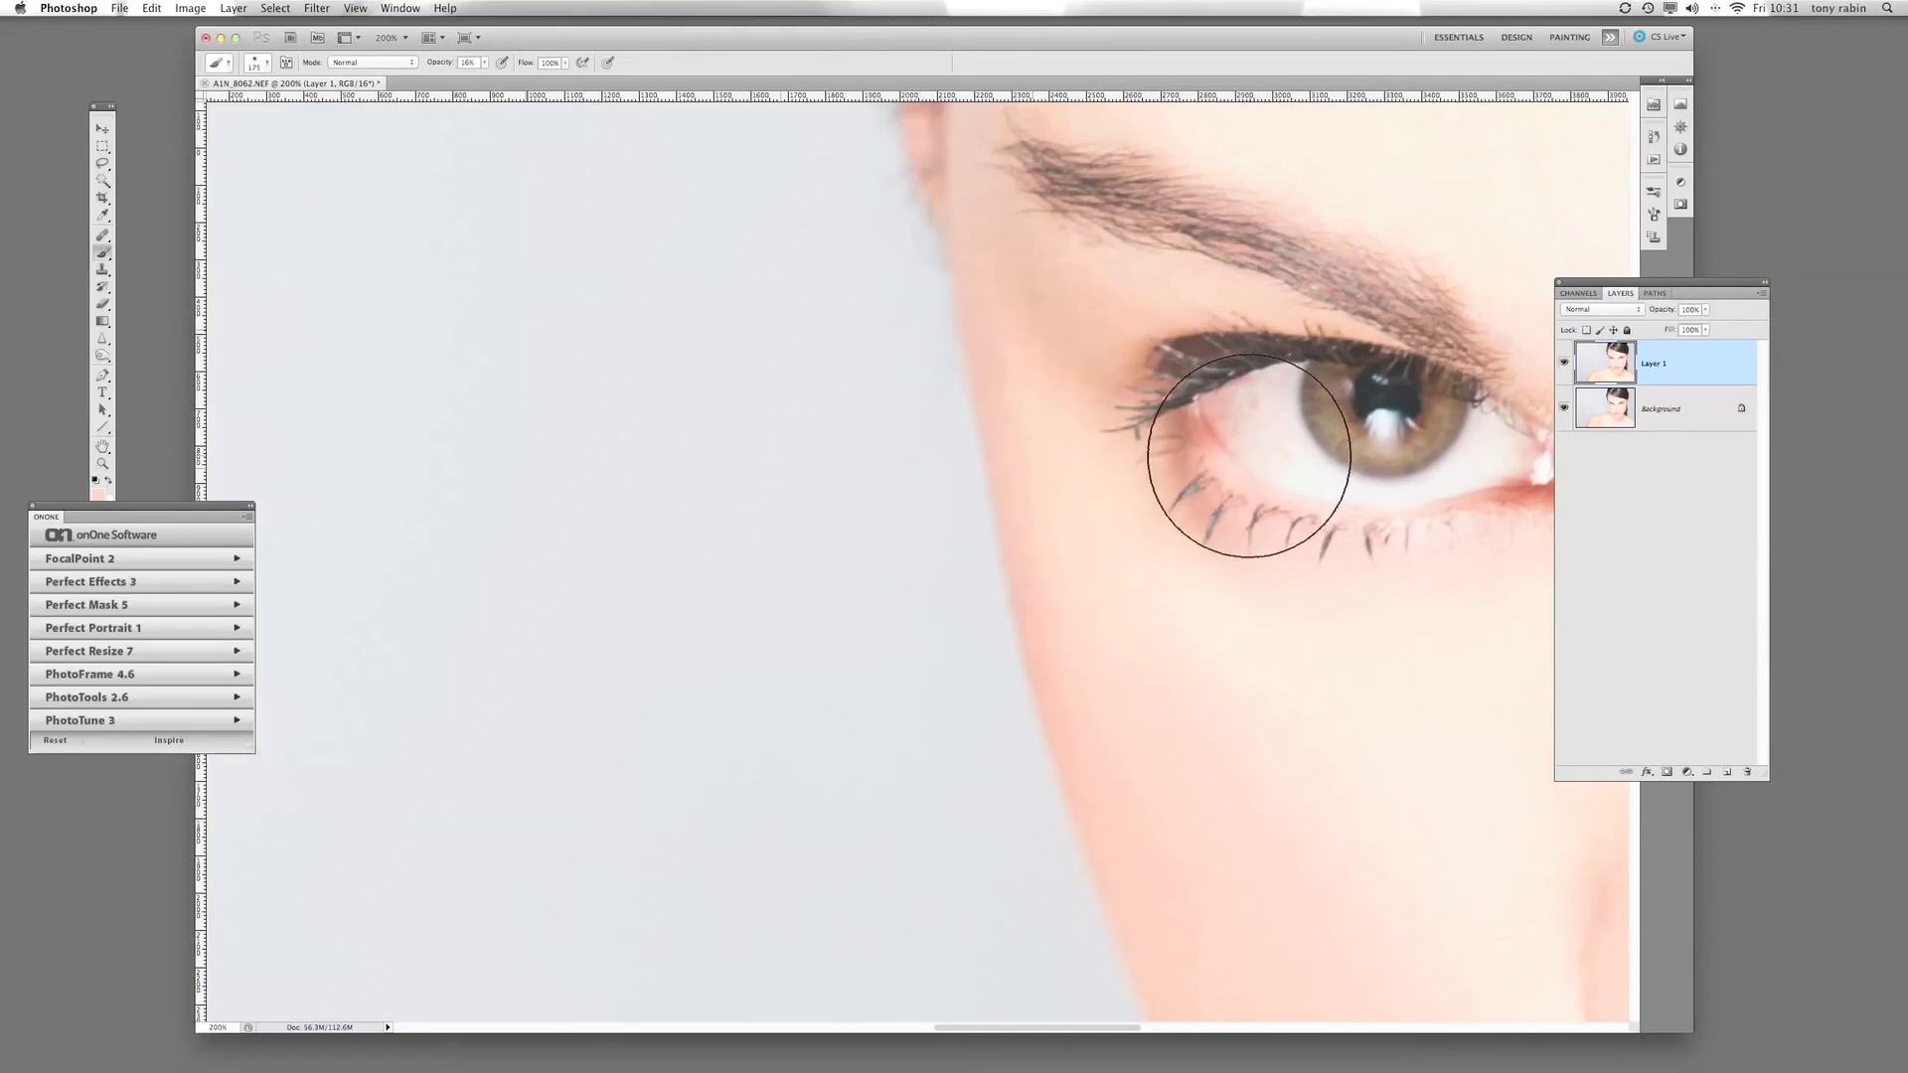
key(i)
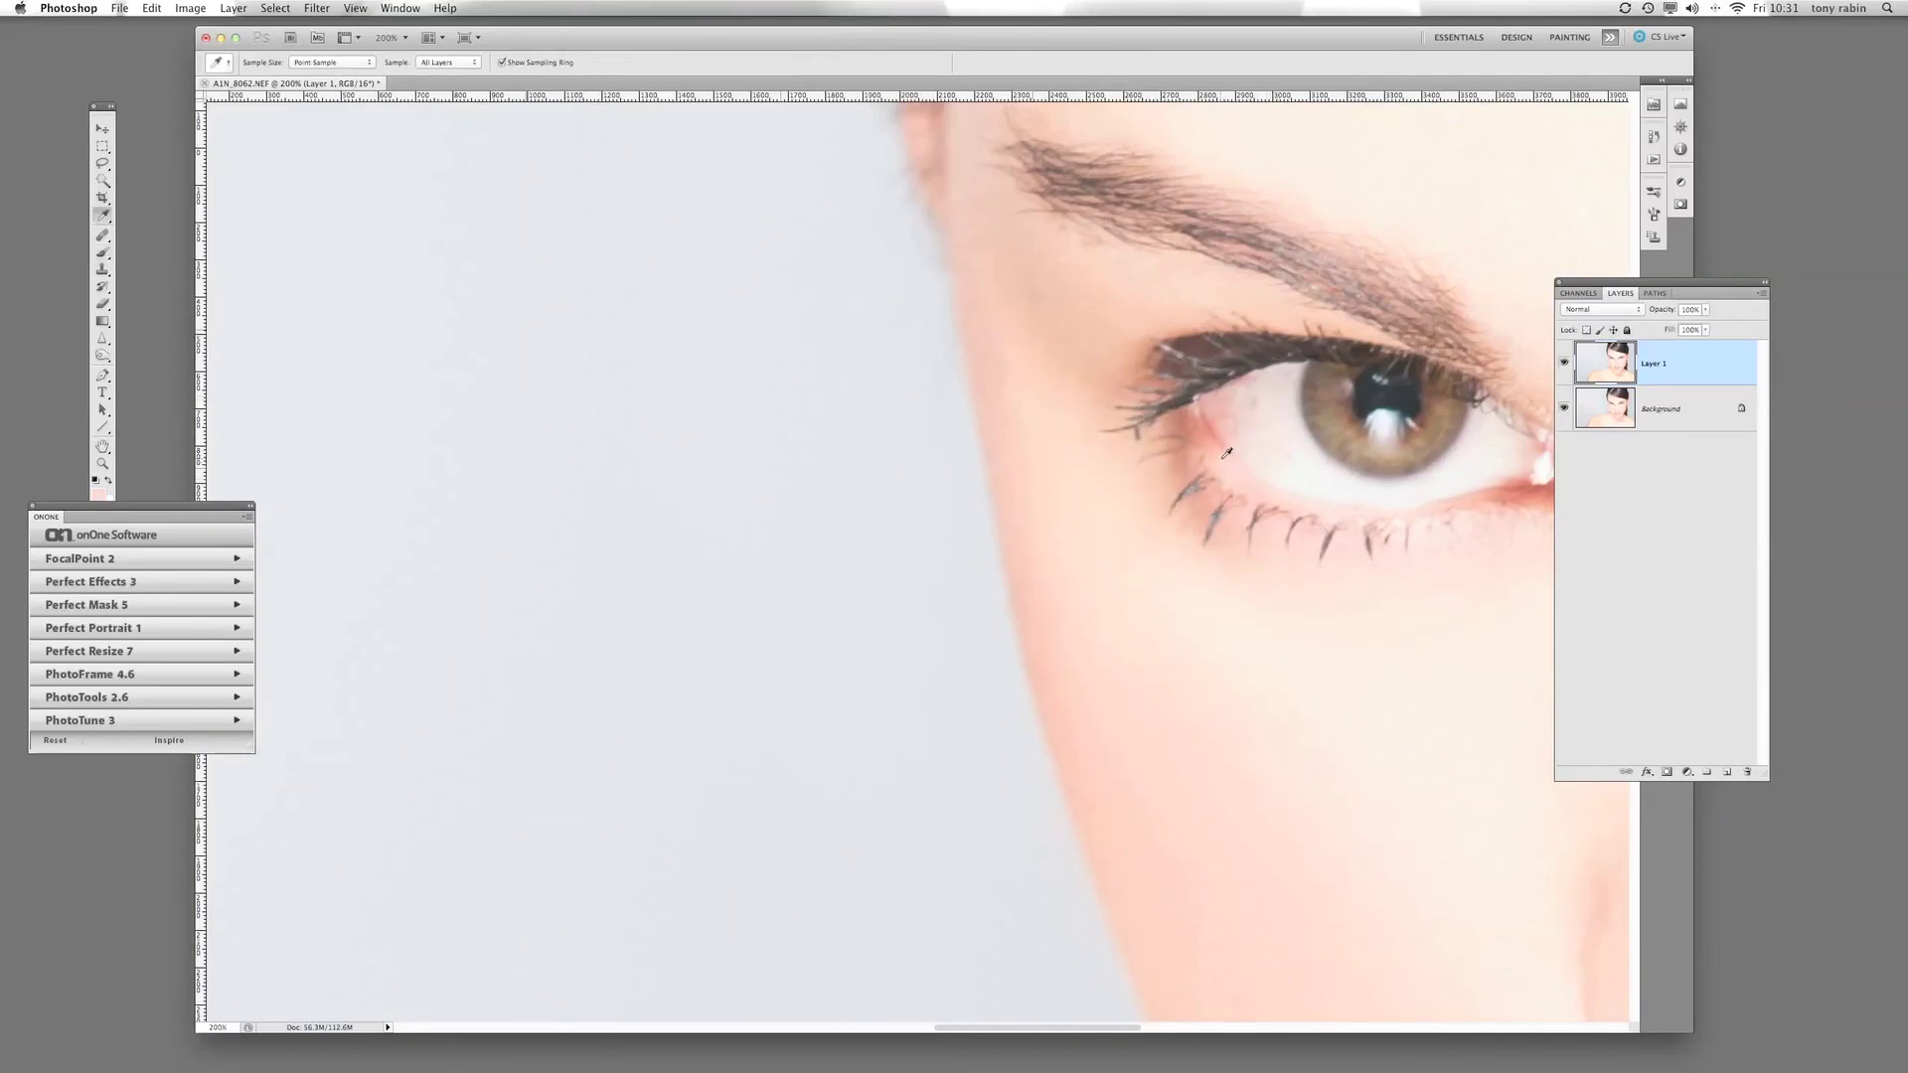
key(b)
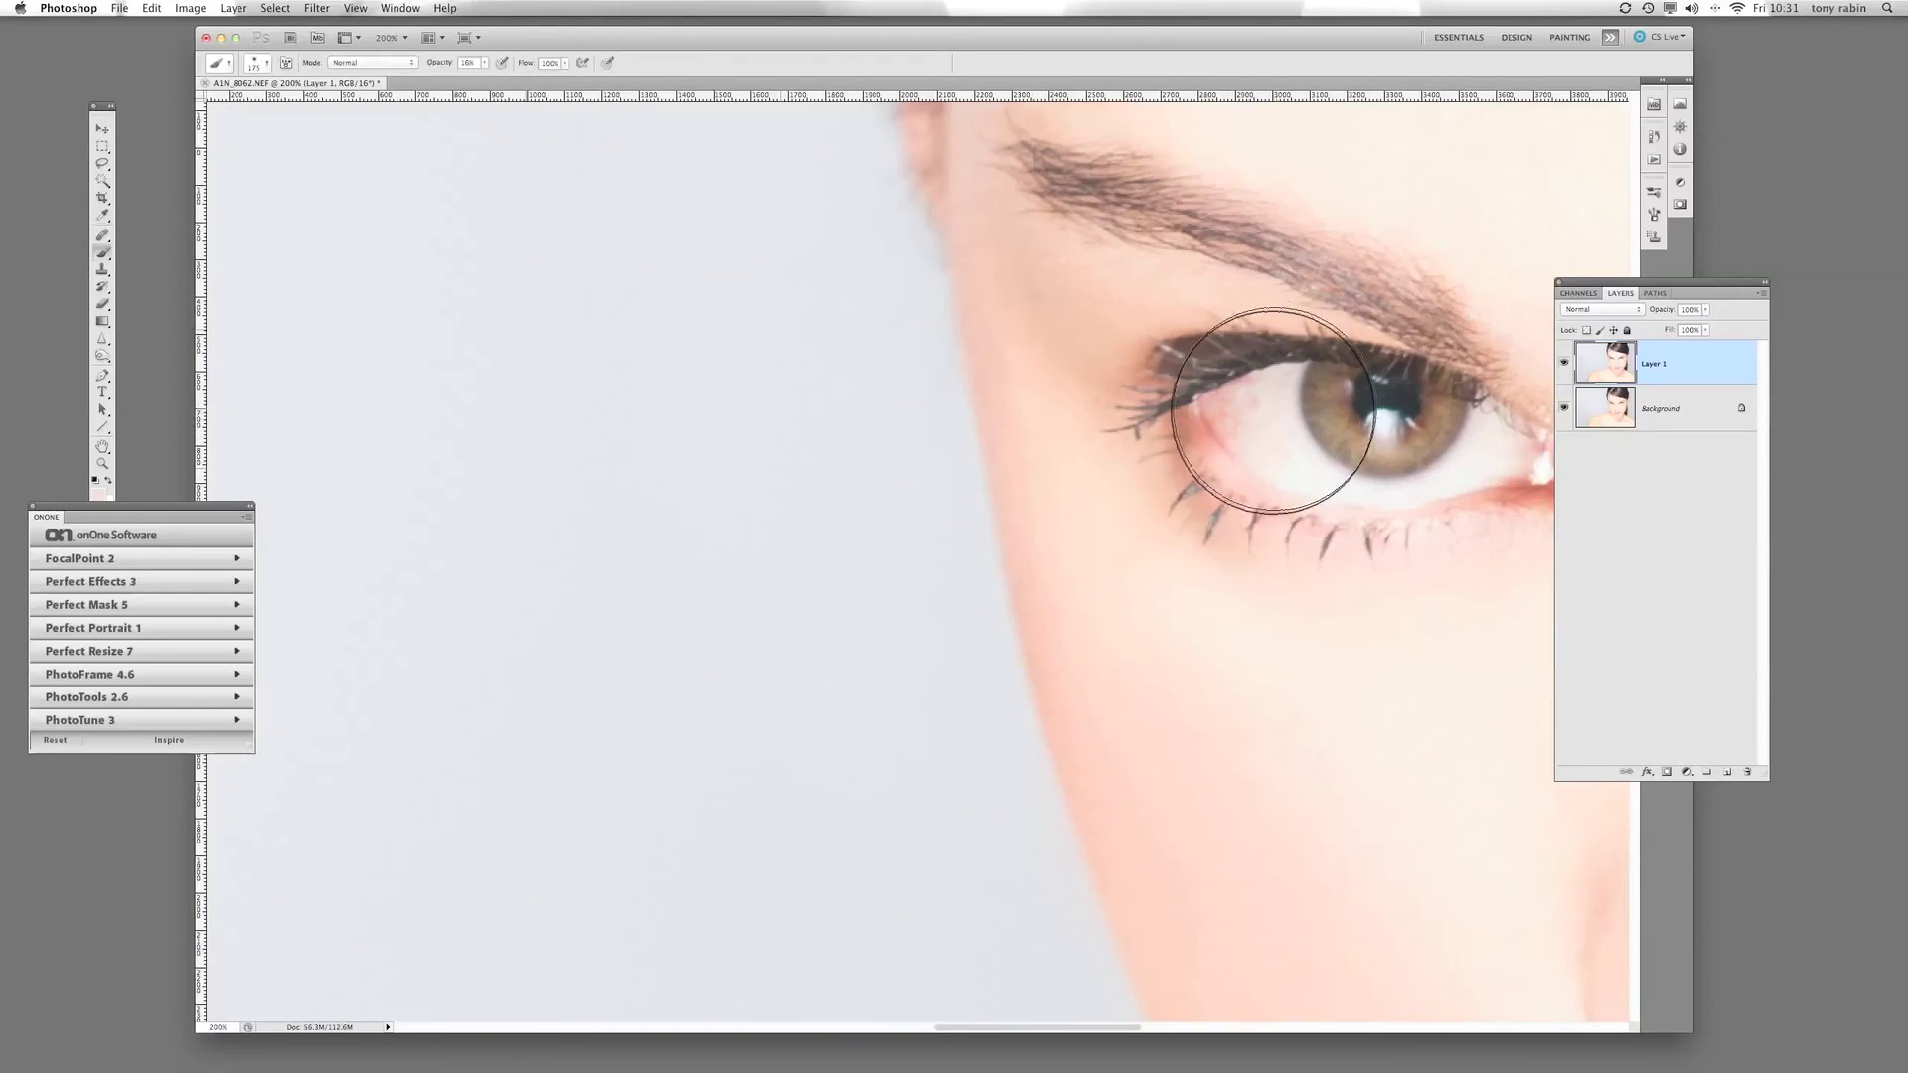
key(bracketleft)
key(bracketleft)
key(bracketleft)
key(bracketleft)
key(bracketleft)
key(bracketleft)
key(bracketleft)
key(bracketleft)
key(bracketleft)
key(bracketleft)
key(bracketleft)
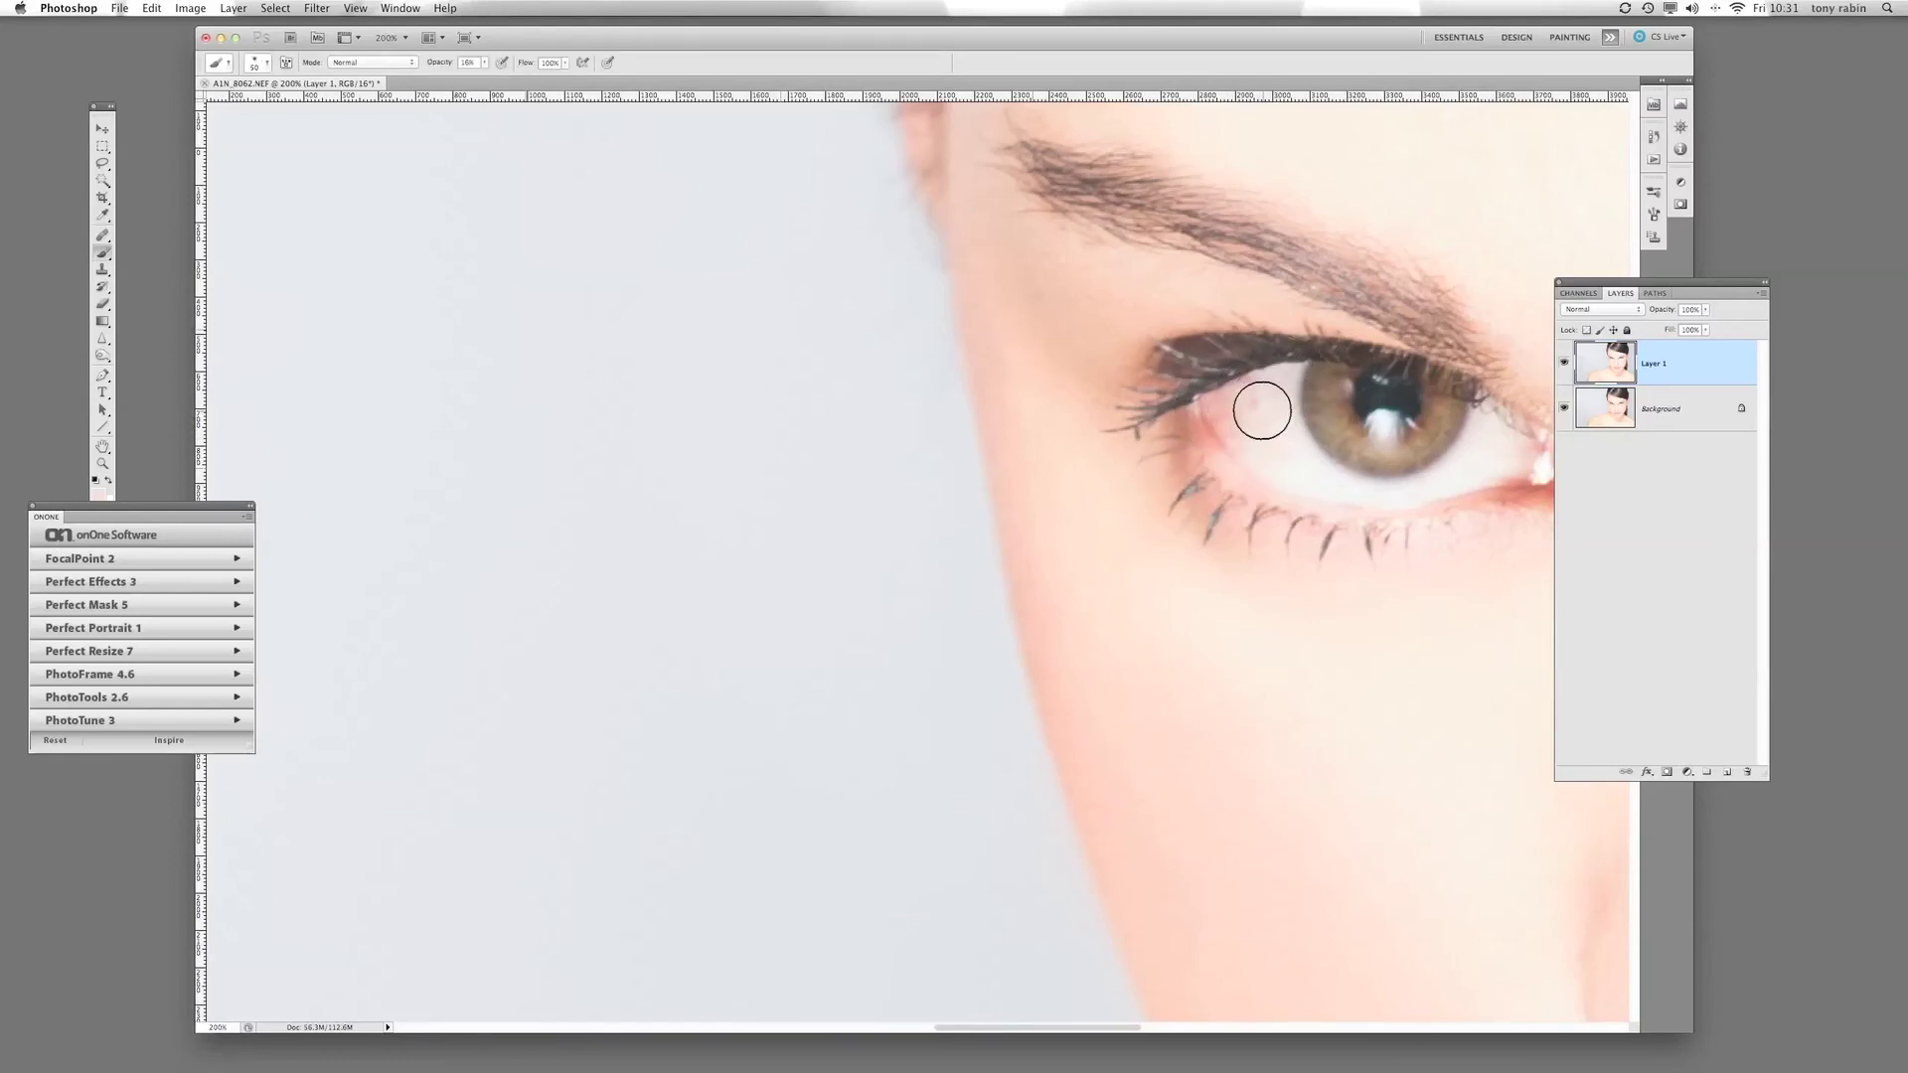
click(483, 64)
click(486, 76)
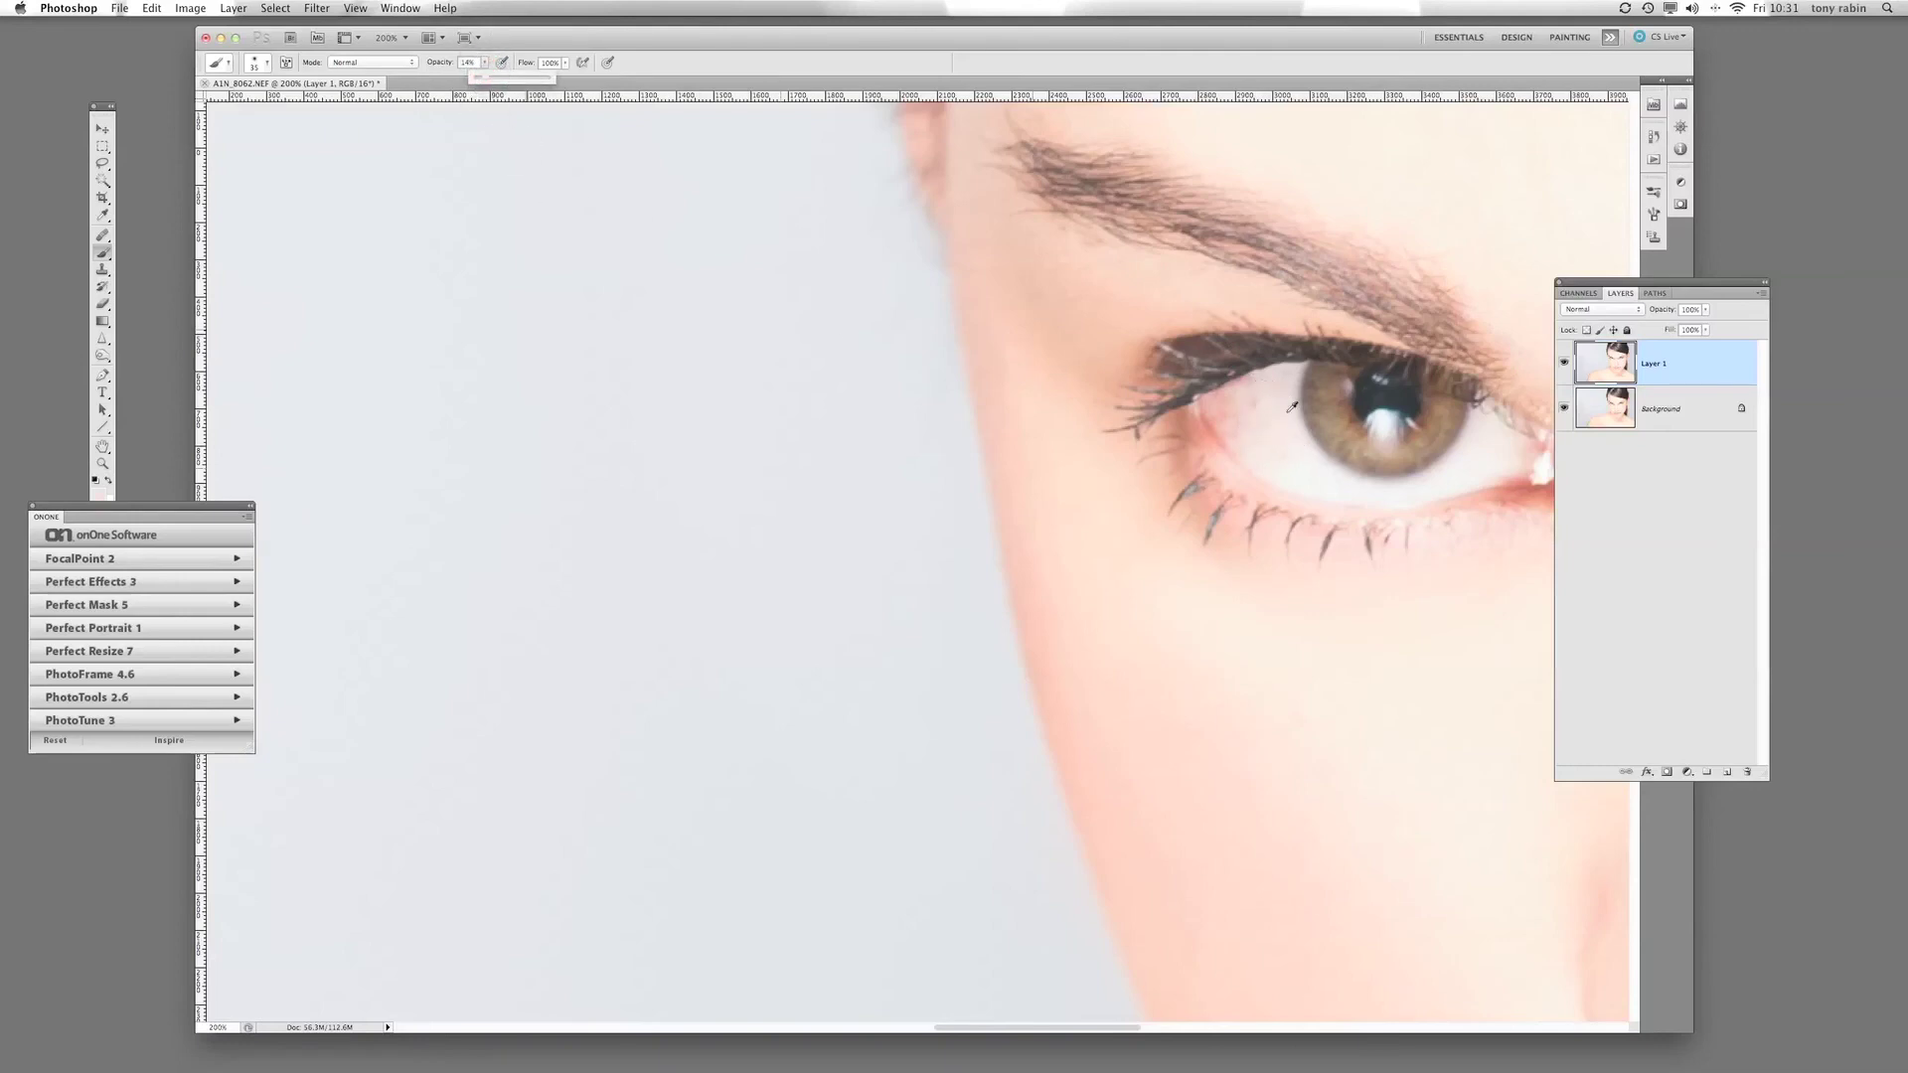
Sample a clean white area of the left-hand eye and paint over the redness towards its outer corner.
alt+click(1308, 467)
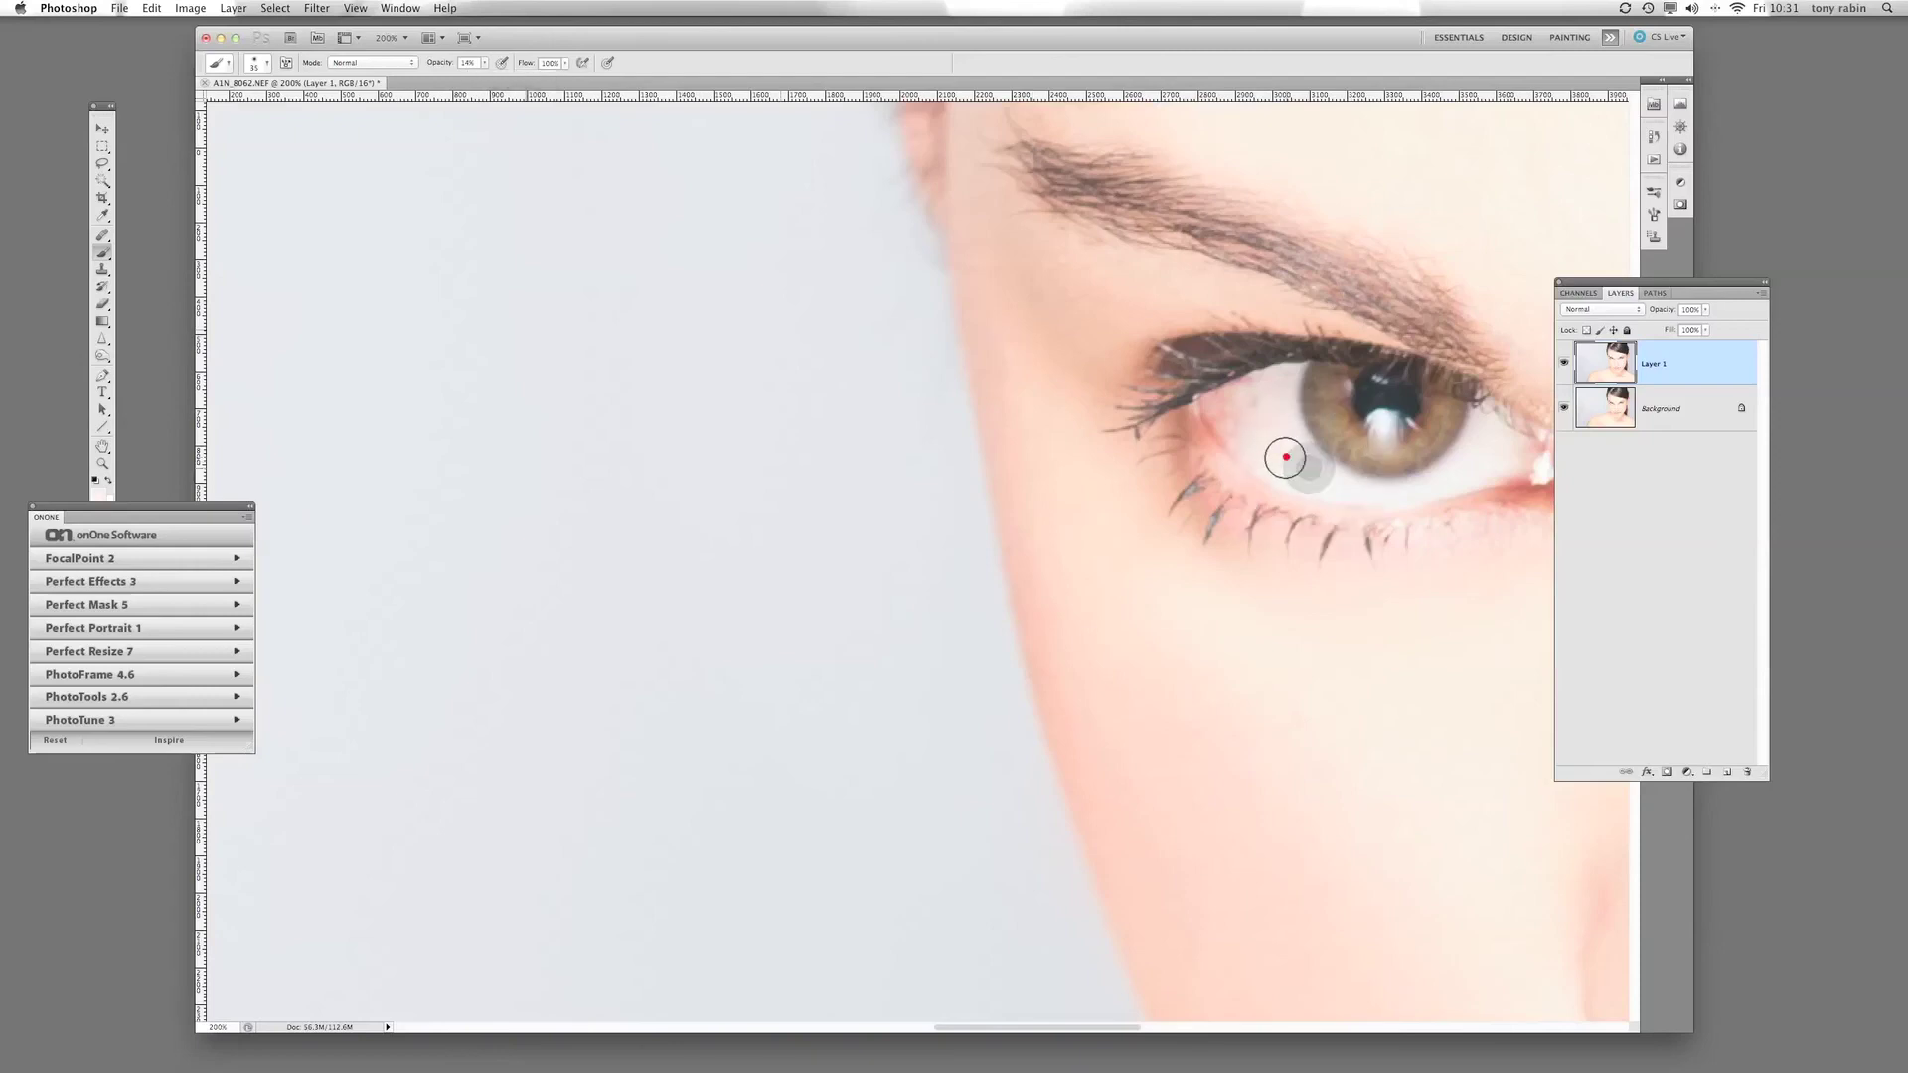
click(1288, 454)
click(1287, 450)
click(1279, 438)
mouse_move(1273, 429)
mouse_down()
mouse_move(1241, 398)
mouse_move(1275, 466)
mouse_move(1239, 427)
mouse_move(1260, 391)
mouse_up()
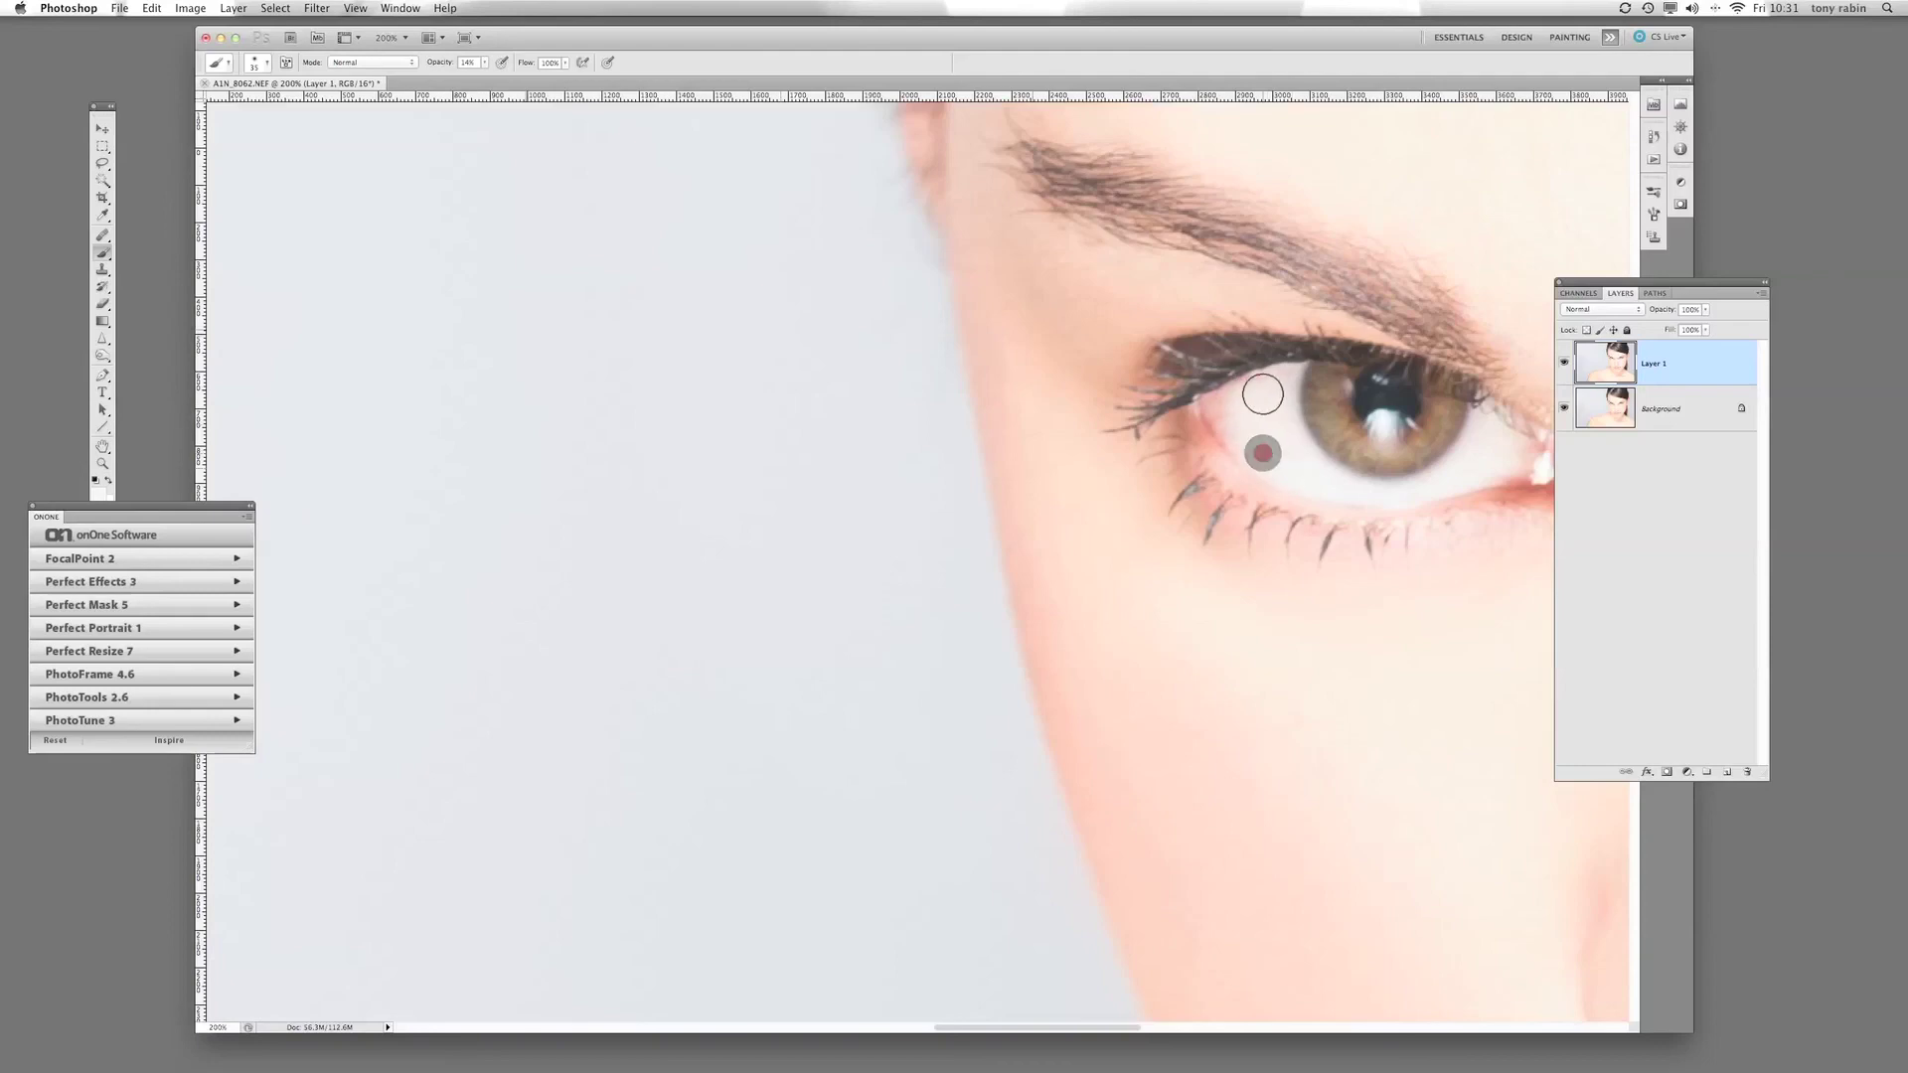
Sample clean eye-white in the right-hand eye and paint over the red veins on both sides of the iris.
key(space)
drag(1370, 568, 427, 572)
drag(1018, 537, 818, 550)
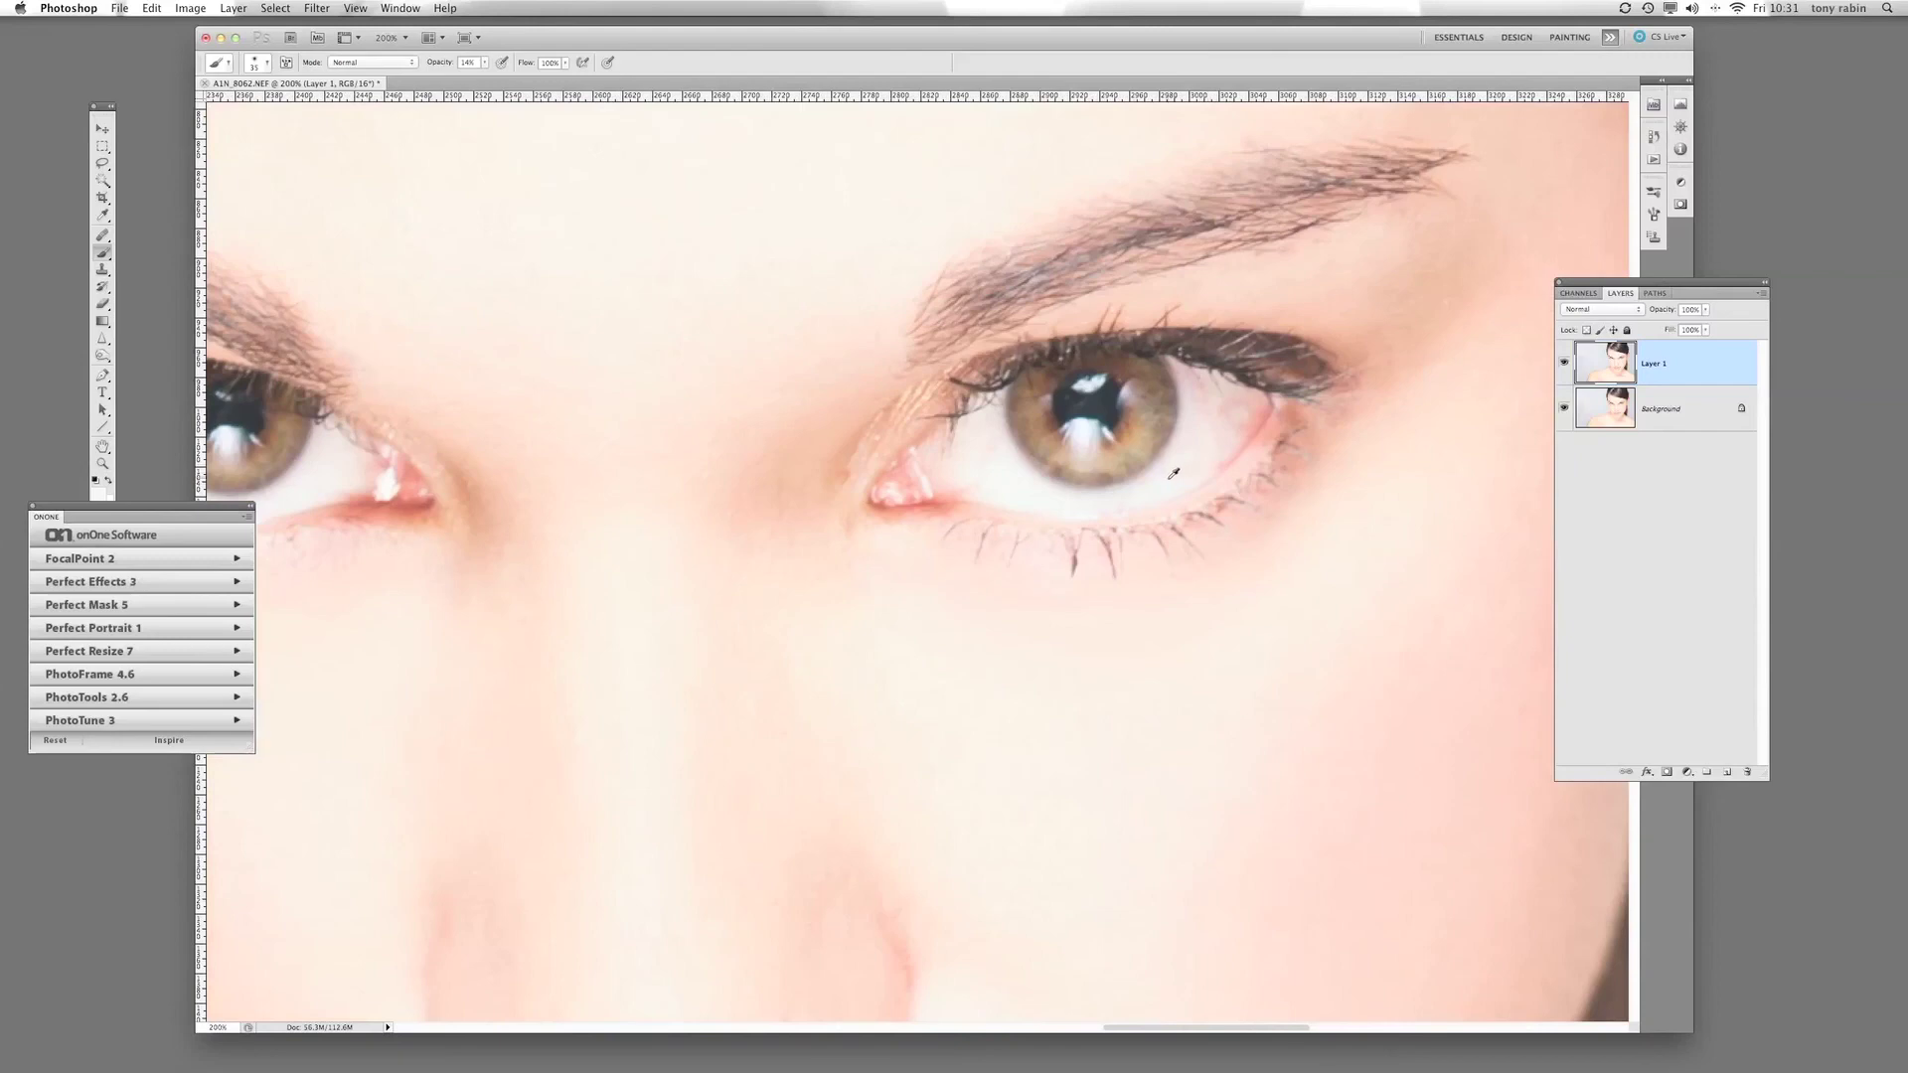
alt+click(1167, 478)
mouse_move(1193, 456)
mouse_down()
mouse_move(1202, 395)
mouse_move(1207, 442)
mouse_move(1244, 405)
mouse_move(1203, 451)
mouse_move(1201, 393)
mouse_move(1230, 411)
mouse_move(1213, 392)
mouse_move(1220, 439)
mouse_move(1159, 485)
mouse_up()
alt+click(1009, 485)
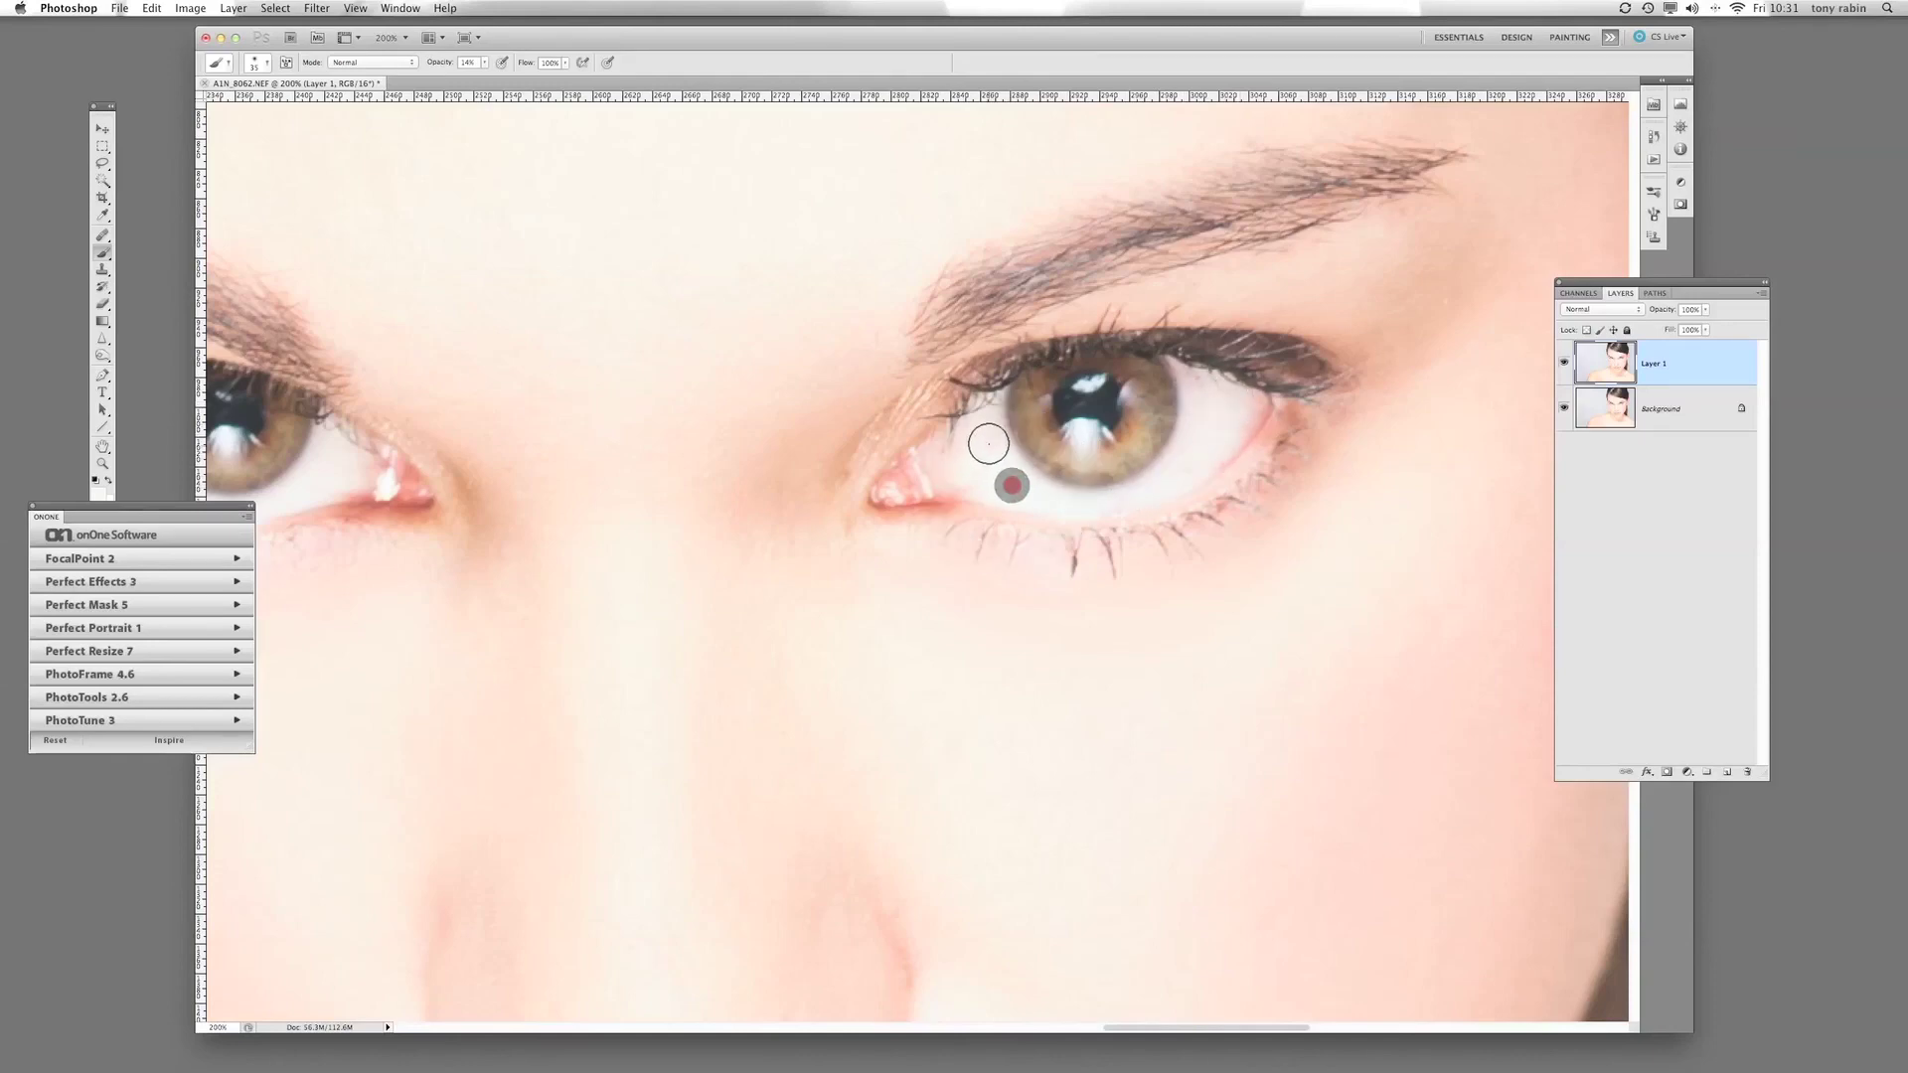
drag(985, 445, 993, 471)
mouse_move(1213, 410)
mouse_down()
mouse_move(1166, 481)
mouse_move(1123, 501)
mouse_up()
click(1118, 499)
Use the Clone Stamp to tone down the bright wet highlights in the inner corners of both eyes.
mouse_move(801, 427)
mouse_down()
mouse_move(1322, 417)
mouse_move(1072, 376)
mouse_up()
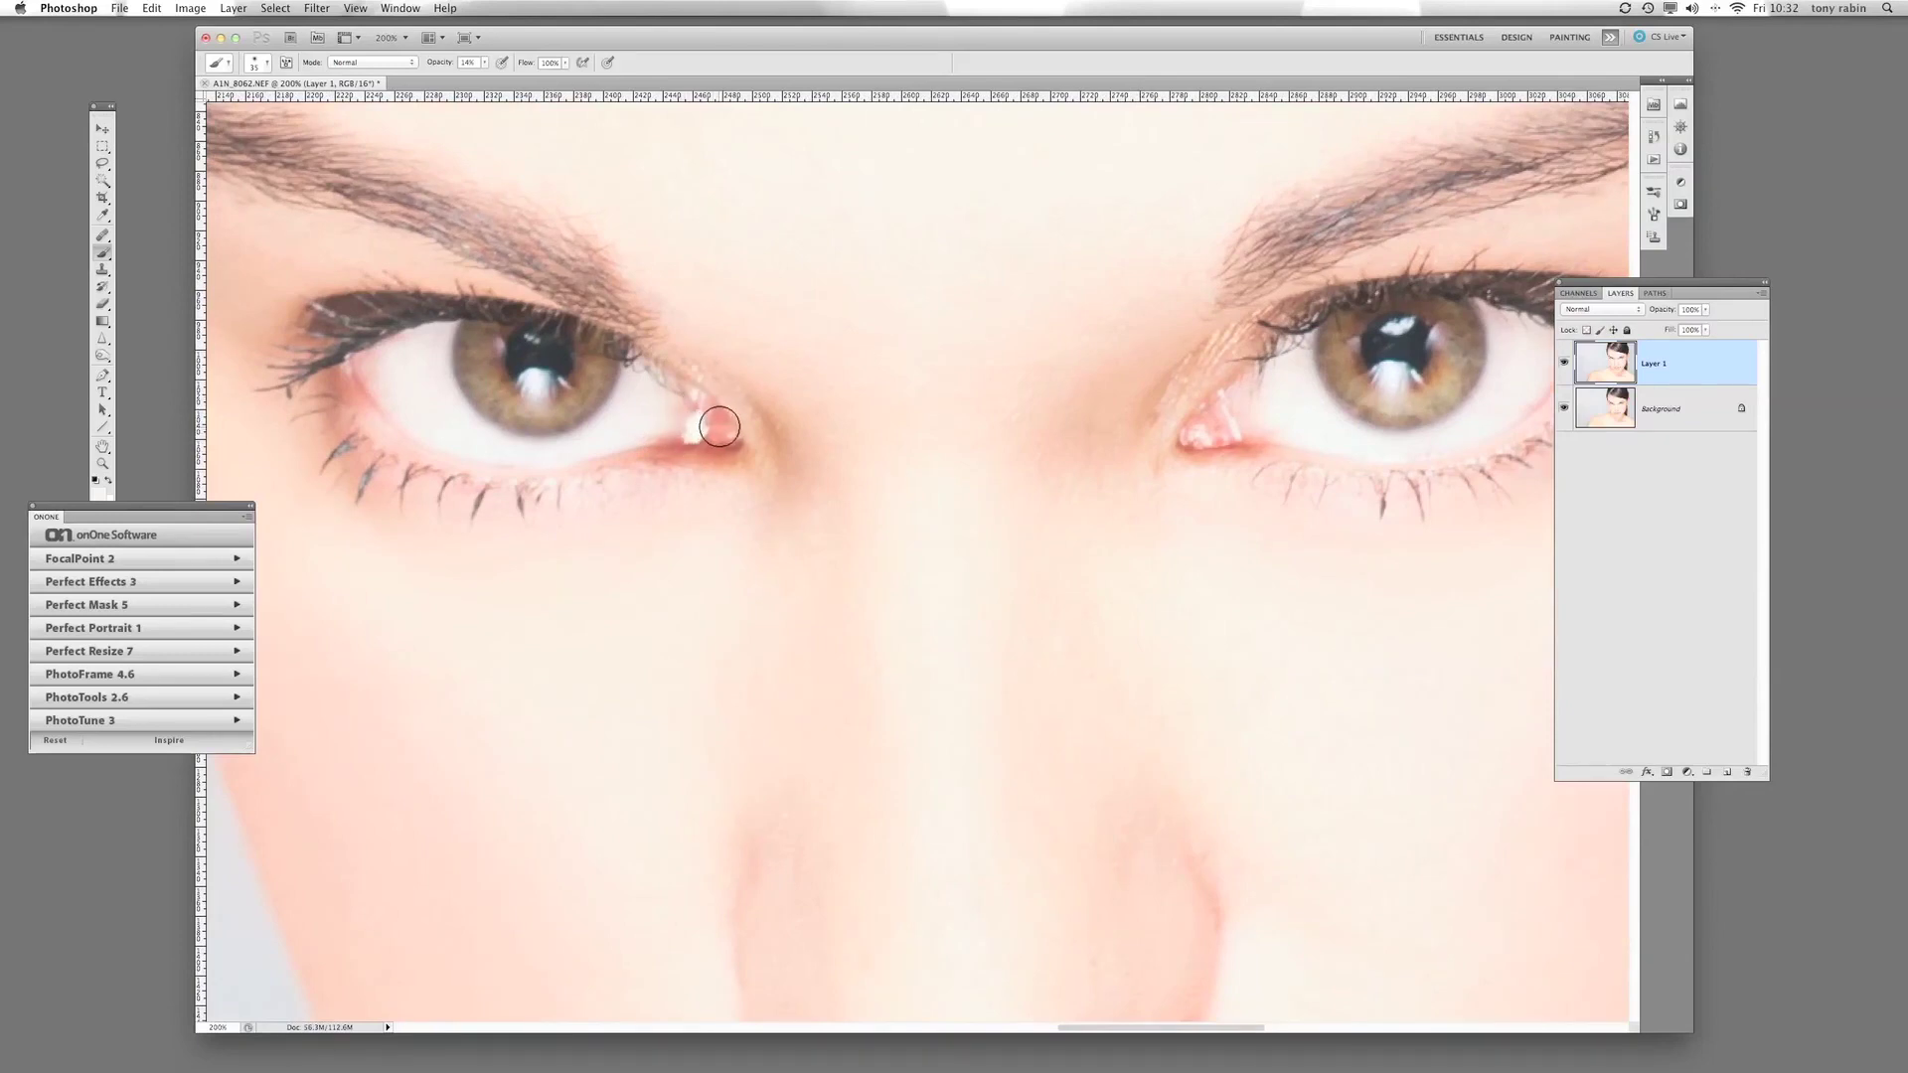
key(s)
drag(695, 457, 712, 414)
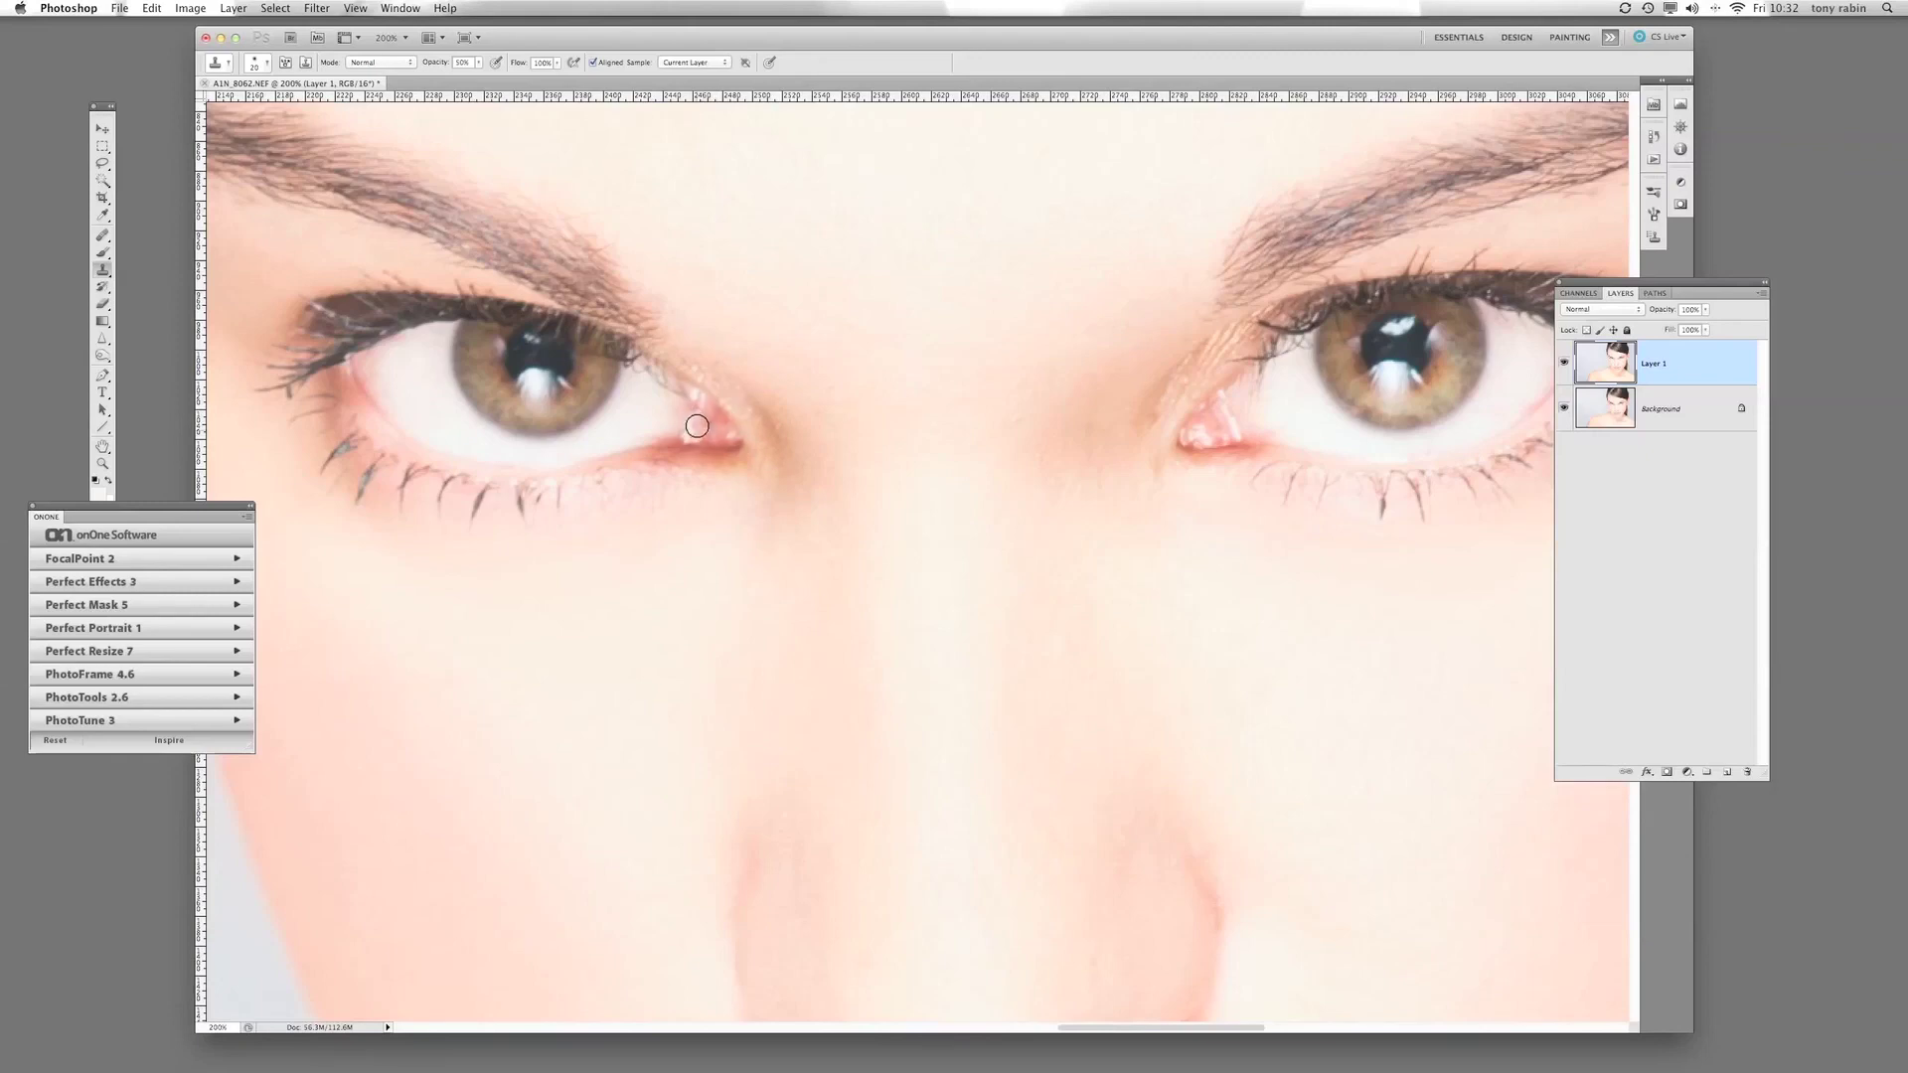
drag(704, 433, 694, 439)
alt+click(1210, 421)
drag(1214, 418, 1226, 417)
alt+click(1207, 427)
Compare the whole portrait before and after retouching by toggling the visibility of Layer 1.
key(super+minus)
key(super+minus)
key(super+minus)
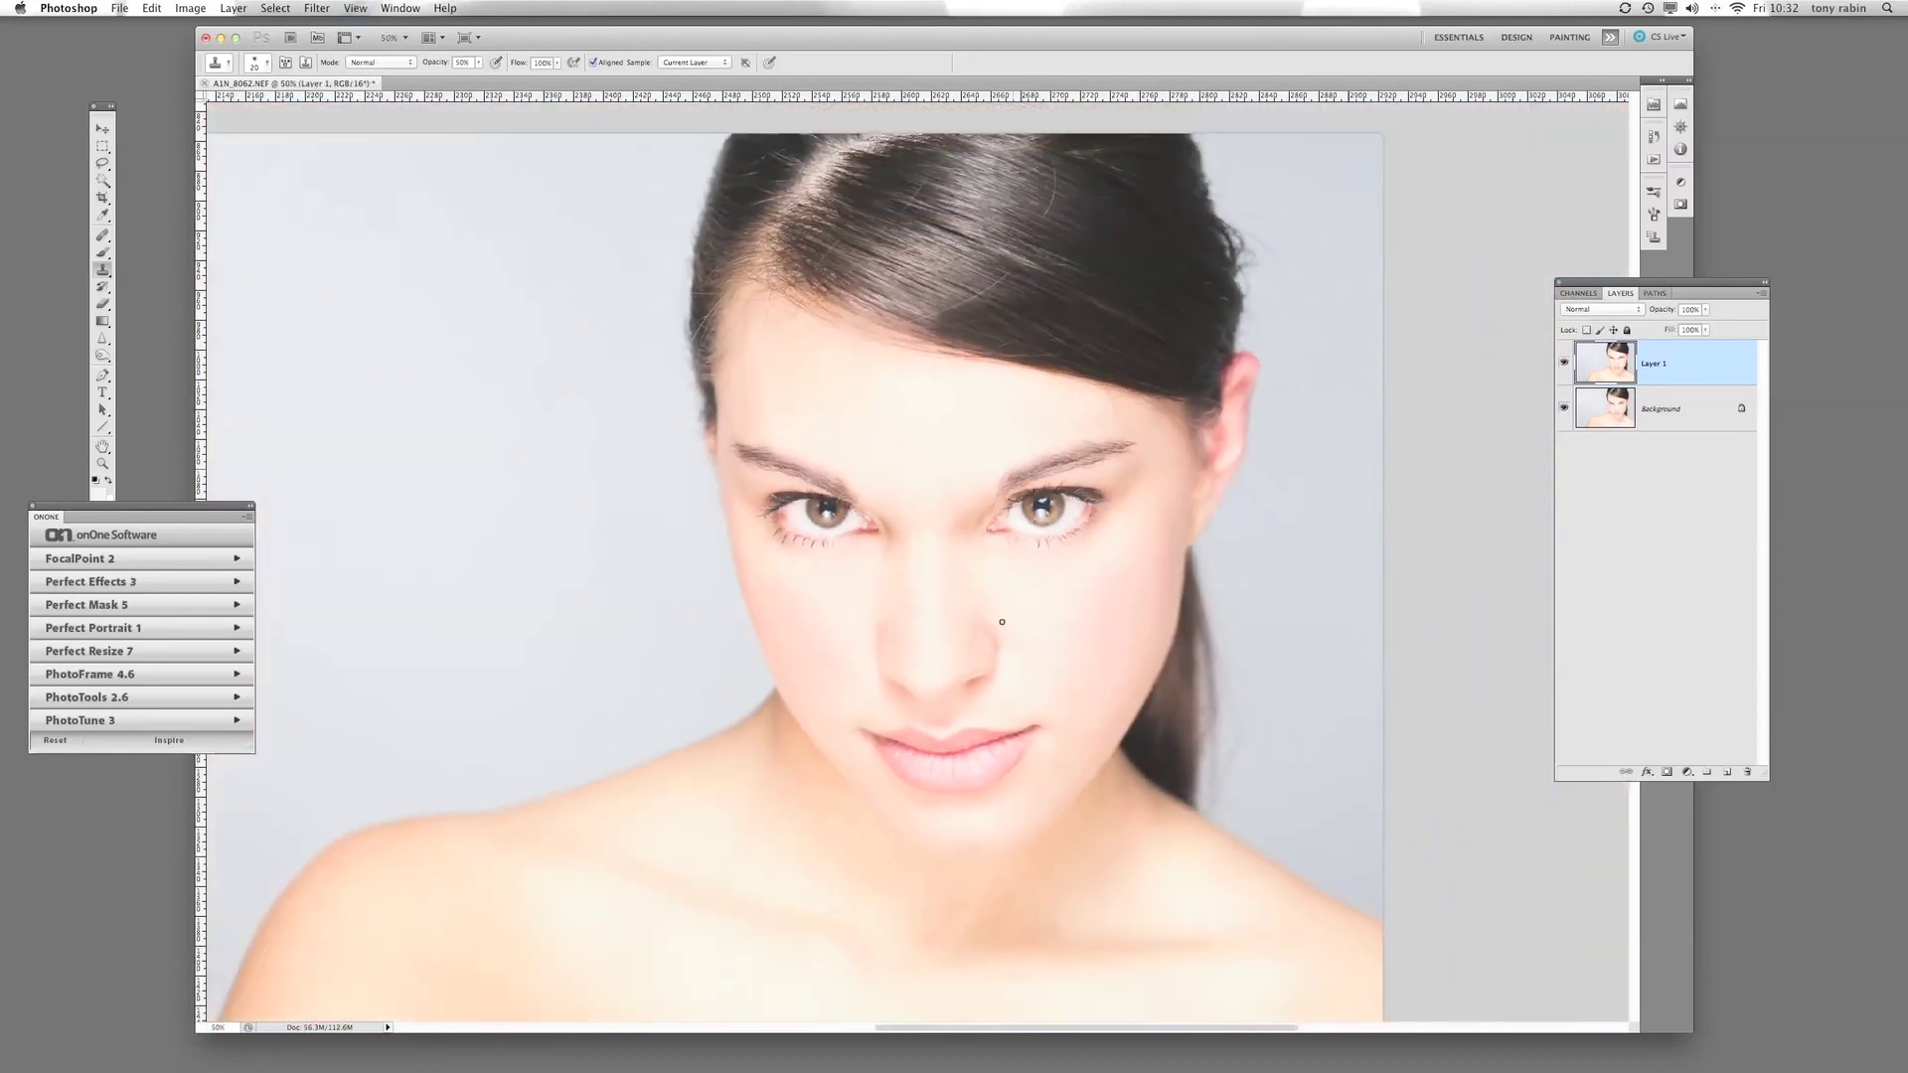
drag(970, 566, 1250, 558)
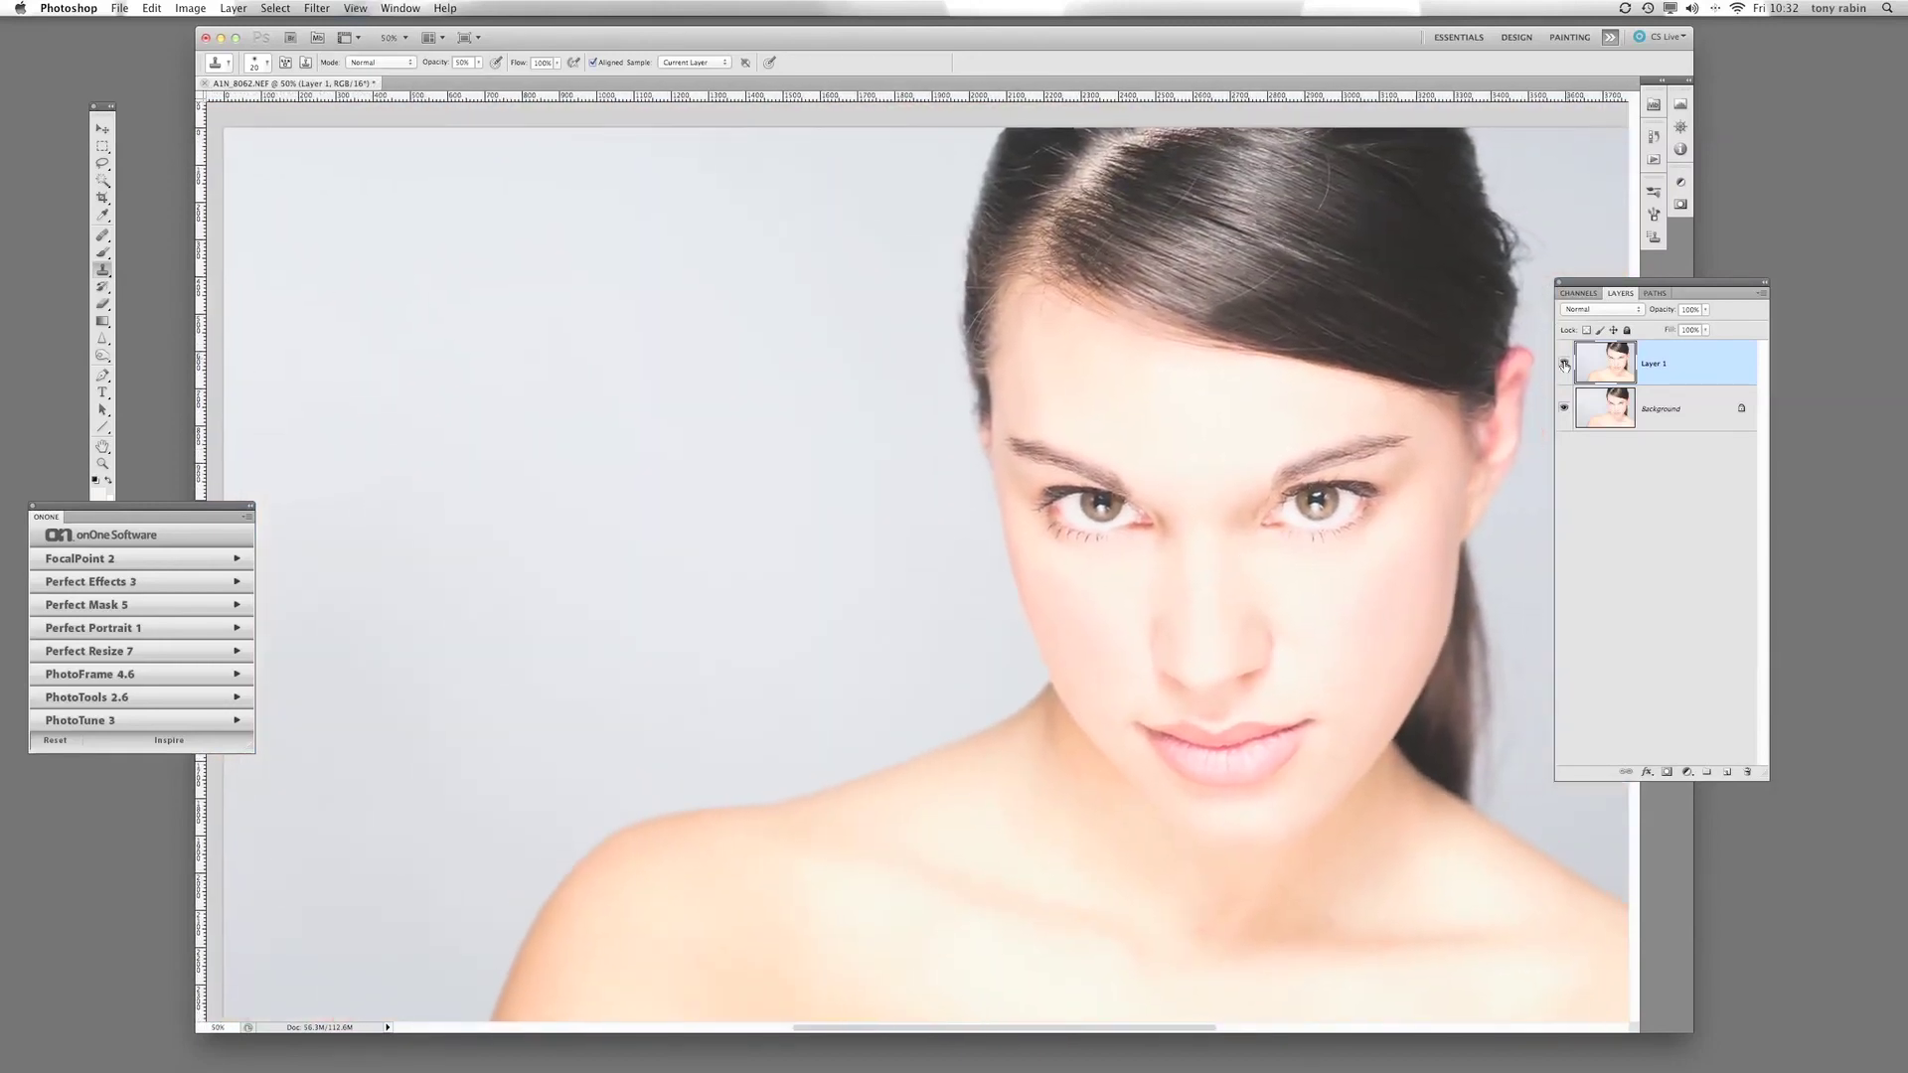
click(1563, 364)
click(1564, 365)
click(1564, 366)
click(1564, 366)
click(1564, 365)
click(1564, 366)
click(1564, 366)
click(1564, 366)
click(1564, 366)
click(1564, 366)
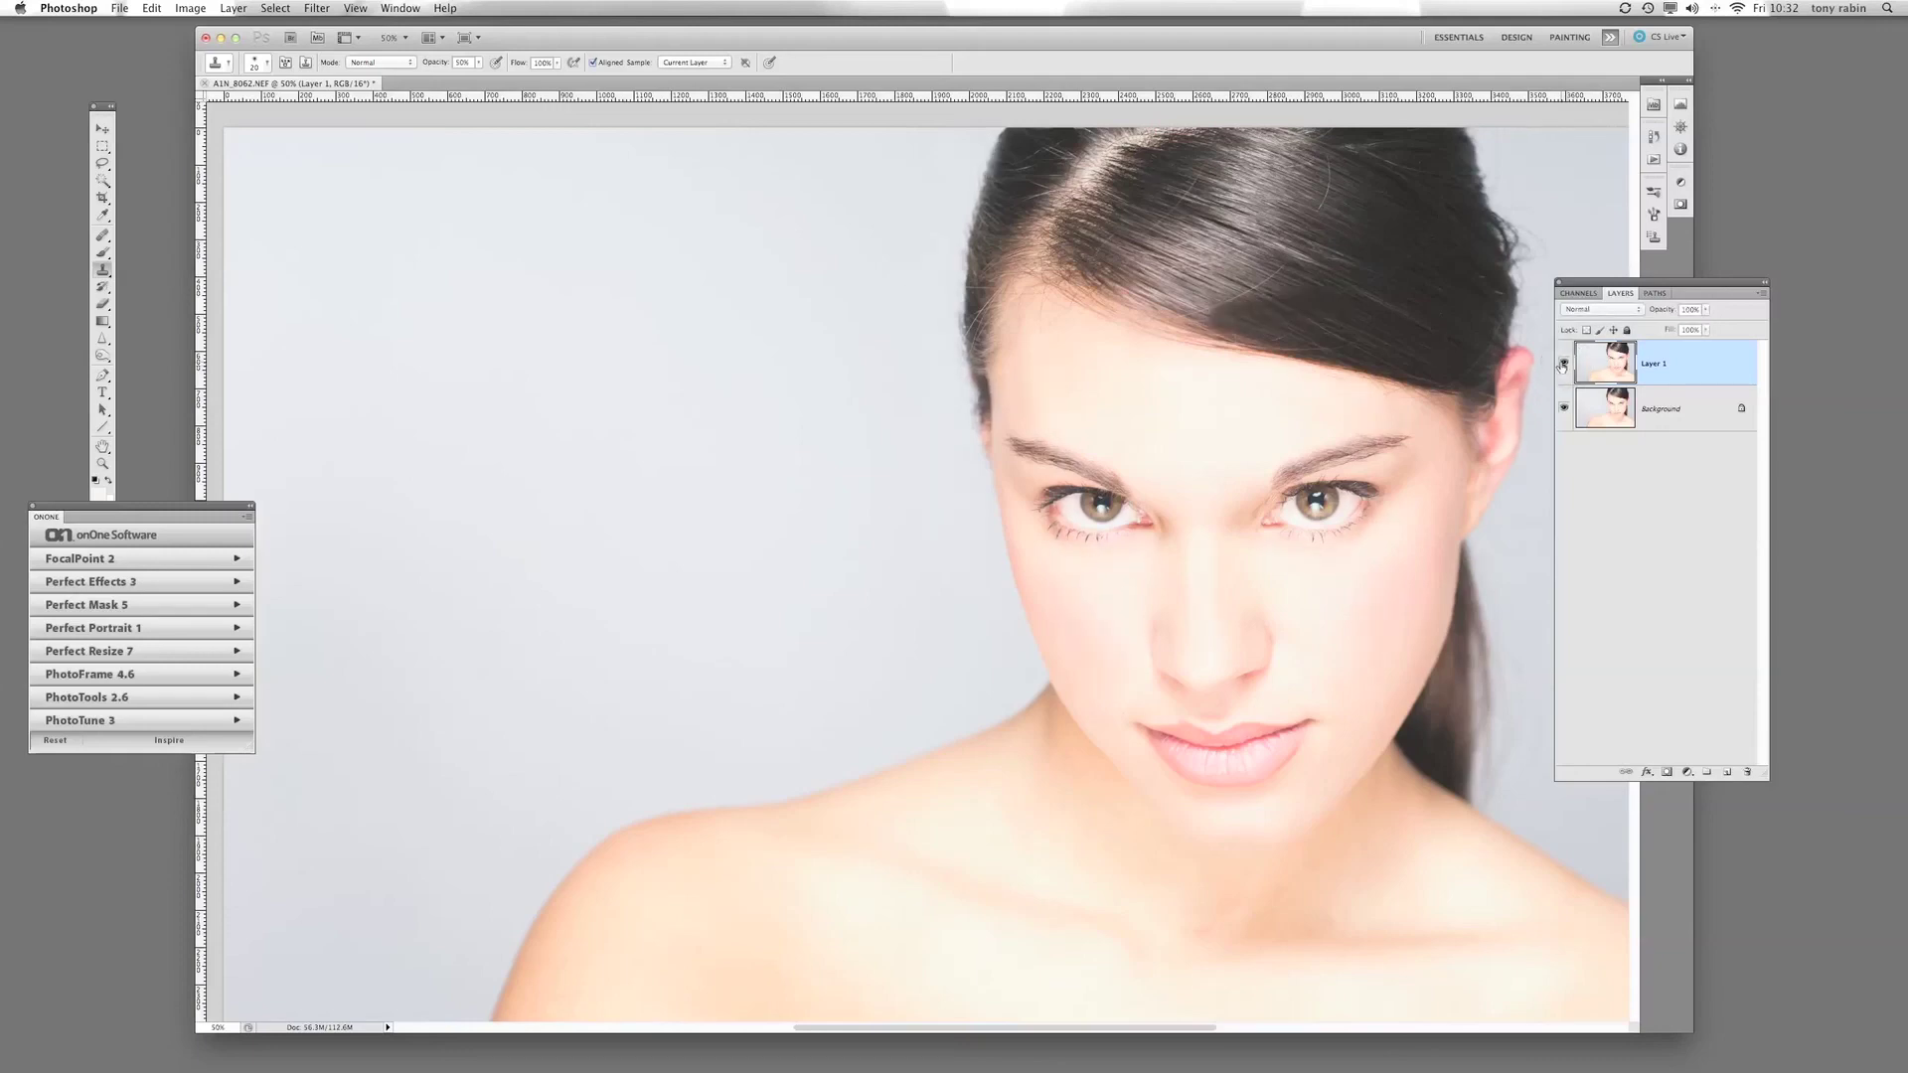